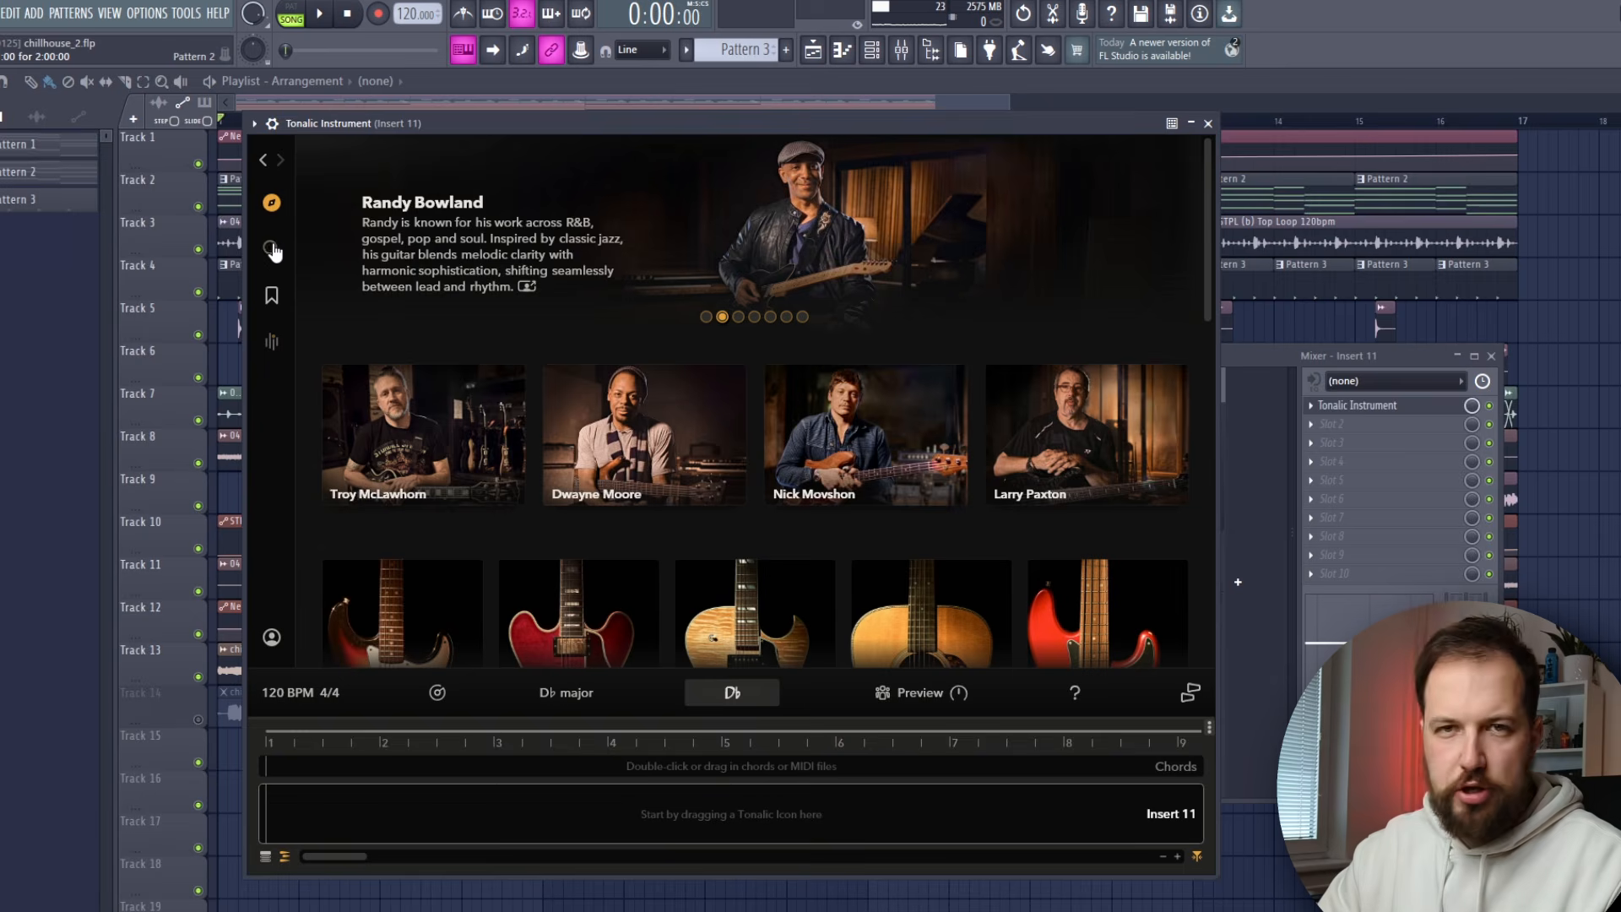
Filter the loop library to Guitar > Acoustic String Instruments and preview the first two results.
{"action": "left_click", "coordinate": [448, 200]}
{"action": "left_click", "coordinate": [662, 257]}
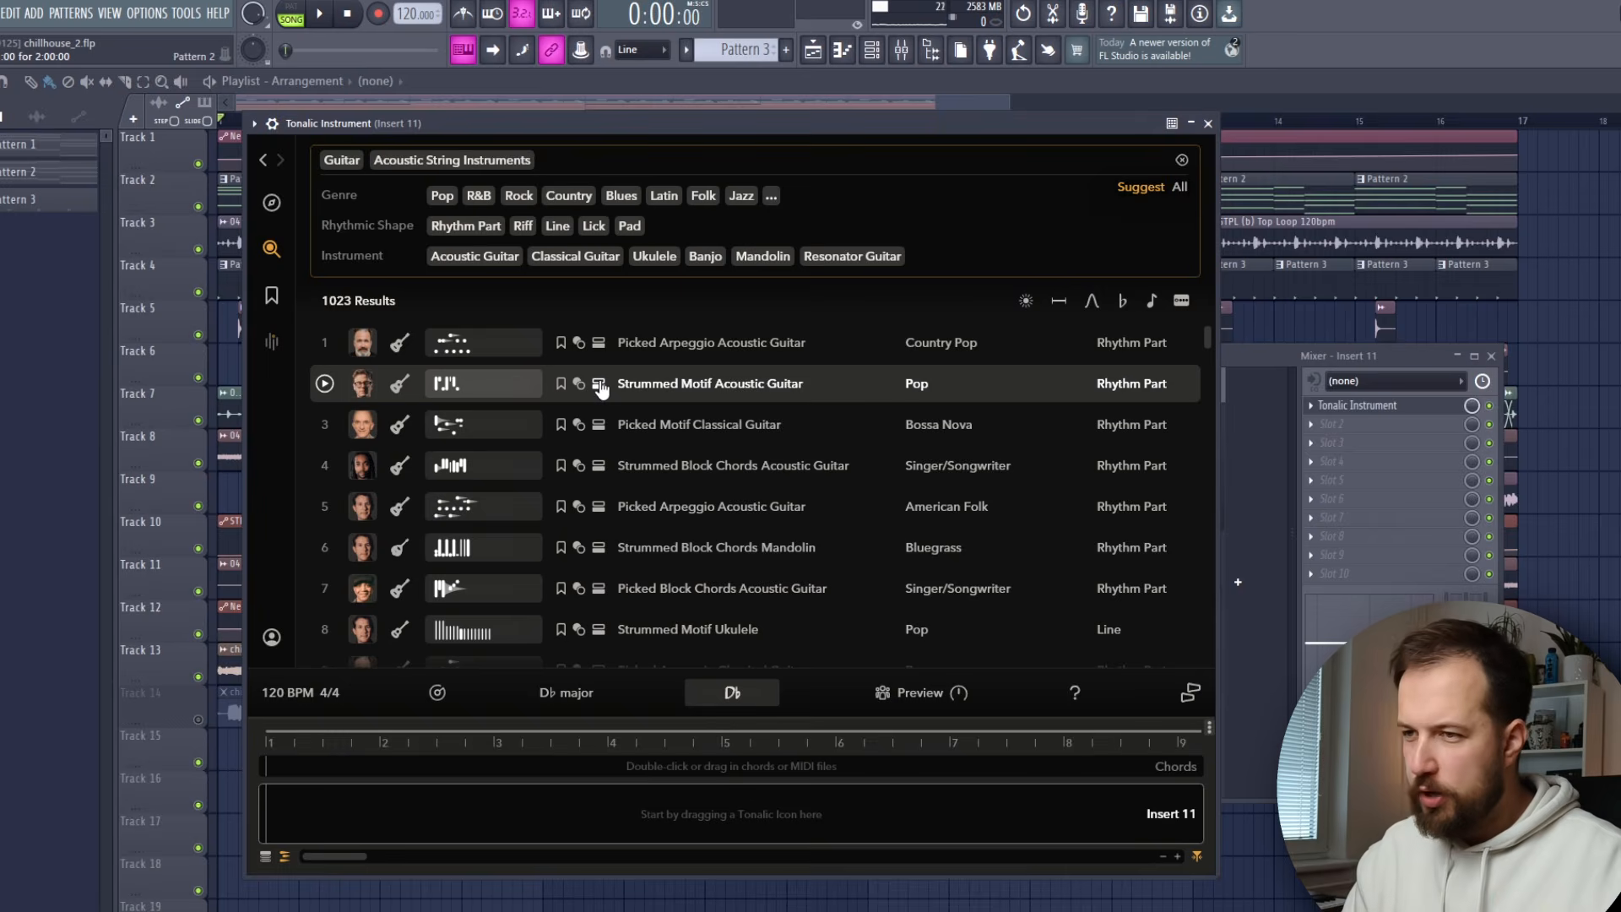
{"action": "left_click", "coordinate": [325, 344]}
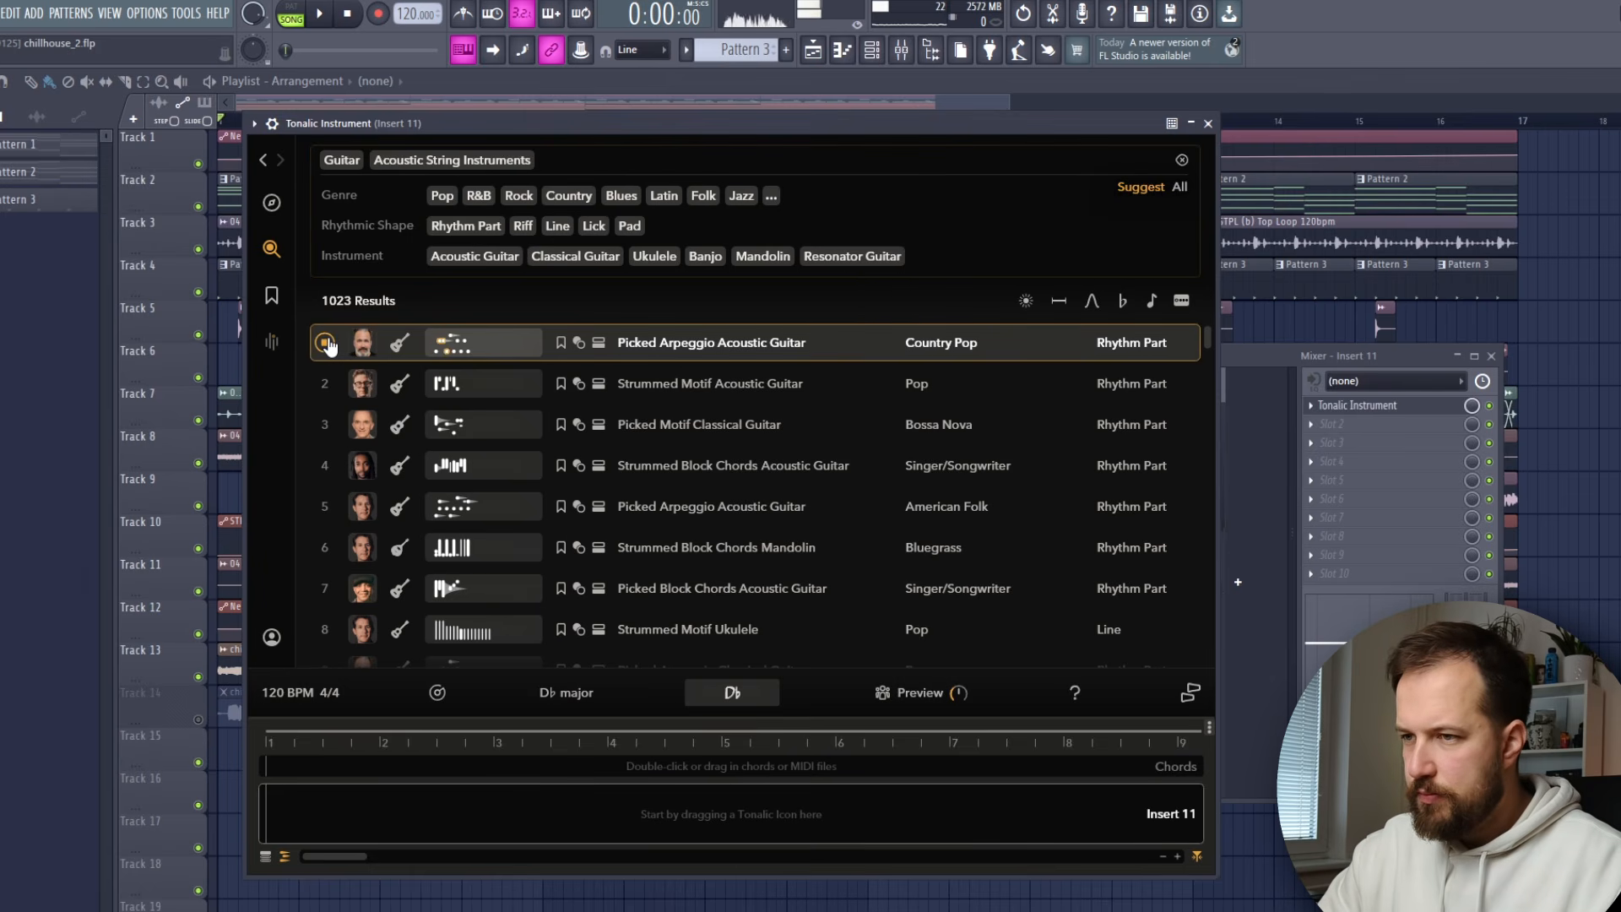
{"action": "left_click", "coordinate": [326, 384]}
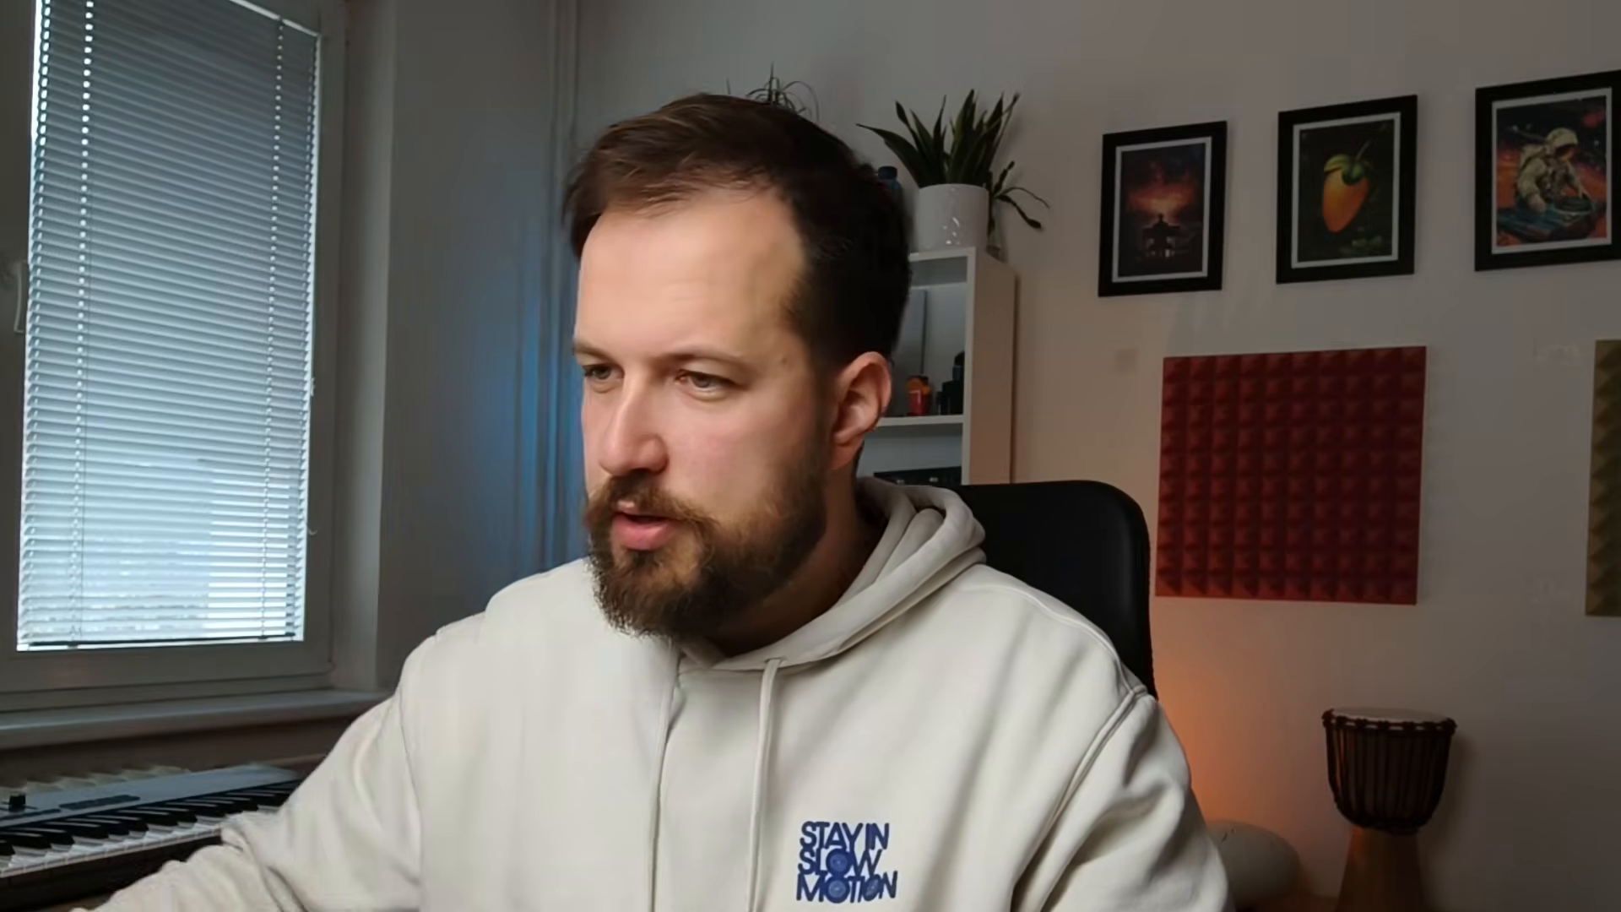
Preview the Singer/Songwriter Picked Motif Acoustic Guitar loop (no. 87), place it from bar 1 to bar 4 on the track, and play it.
{"action": "scroll", "coordinate": [1195, 468], "scroll_direction": "down", "scroll_amount": 5}
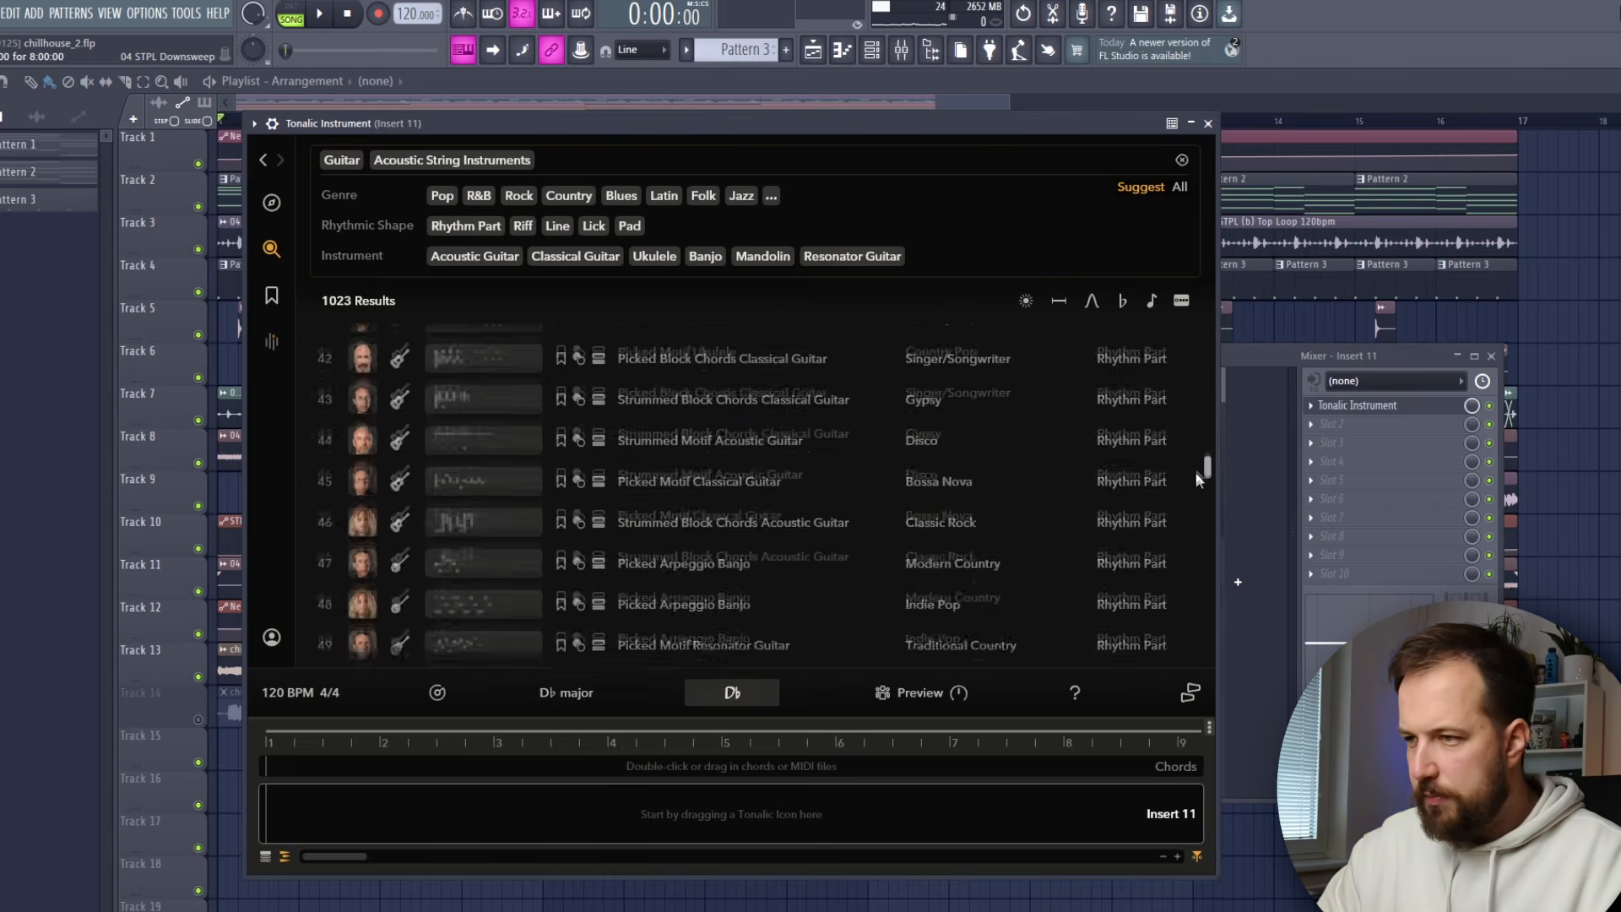
{"action": "left_click", "coordinate": [326, 474]}
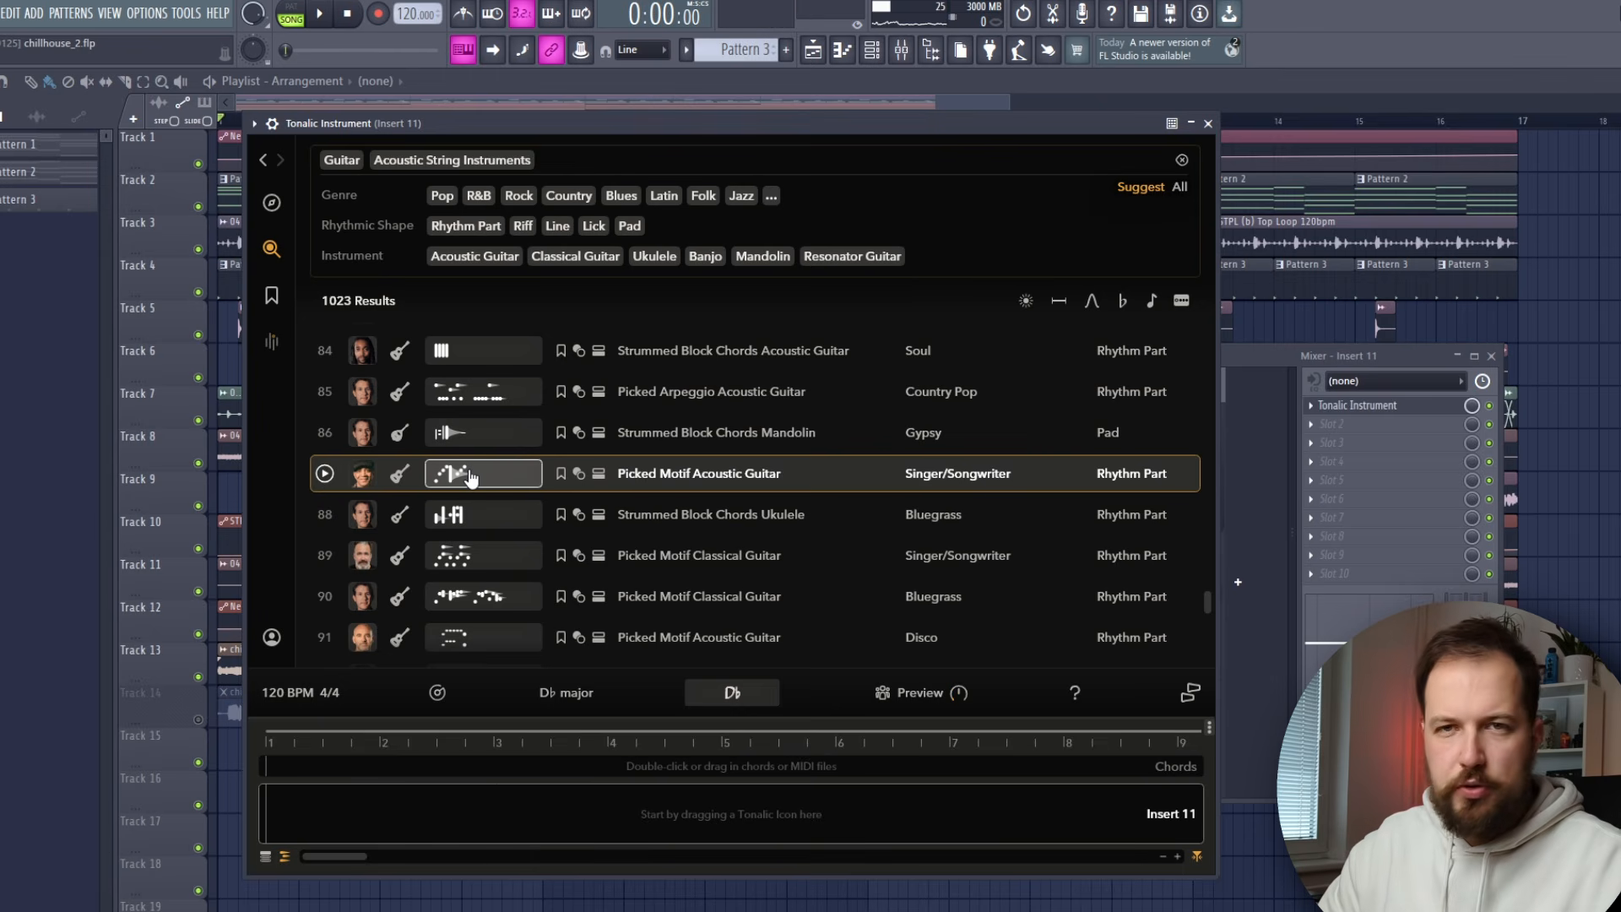
{"action": "left_click_drag", "start_coordinate": [471, 477], "coordinate": [372, 789]}
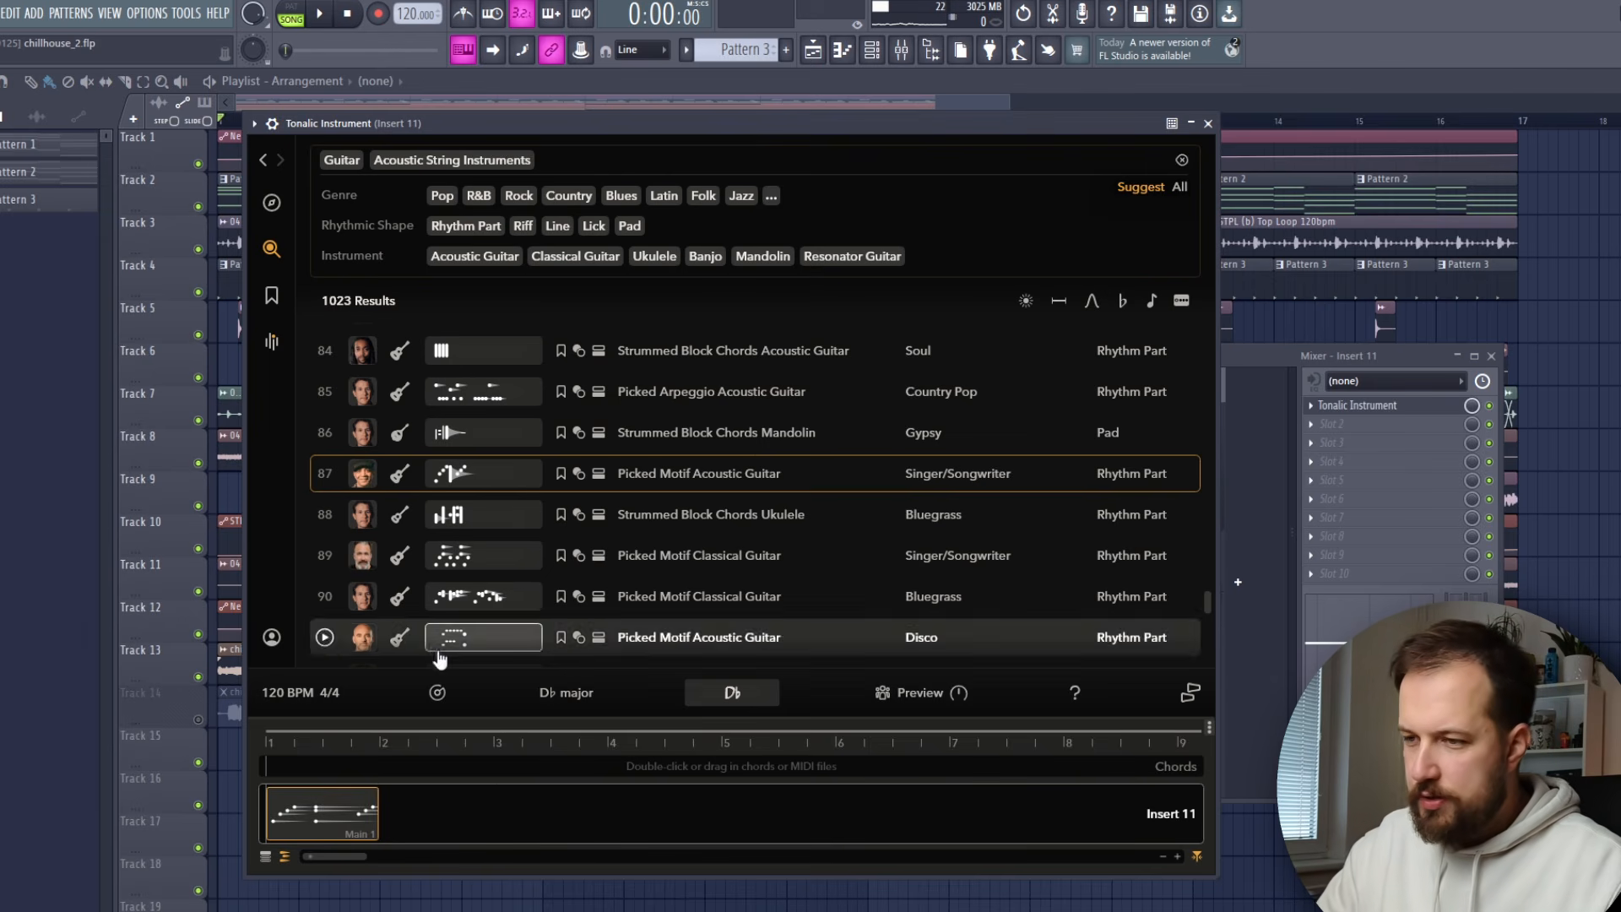
{"action": "left_click_drag", "start_coordinate": [378, 806], "coordinate": [606, 807]}
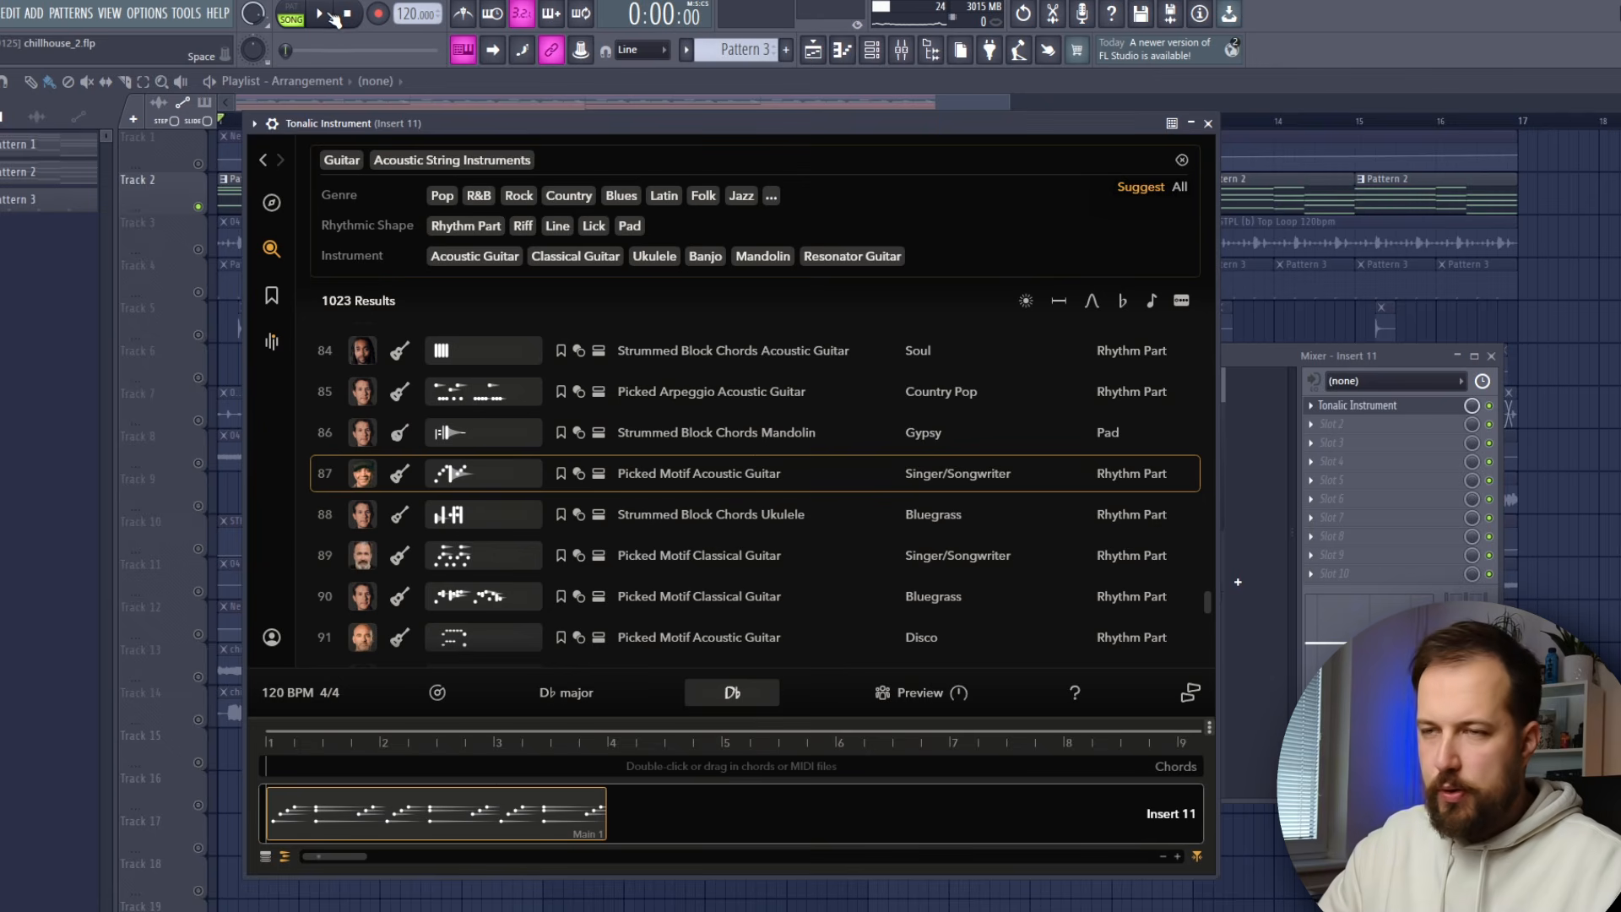
{"action": "left_click", "coordinate": [326, 14]}
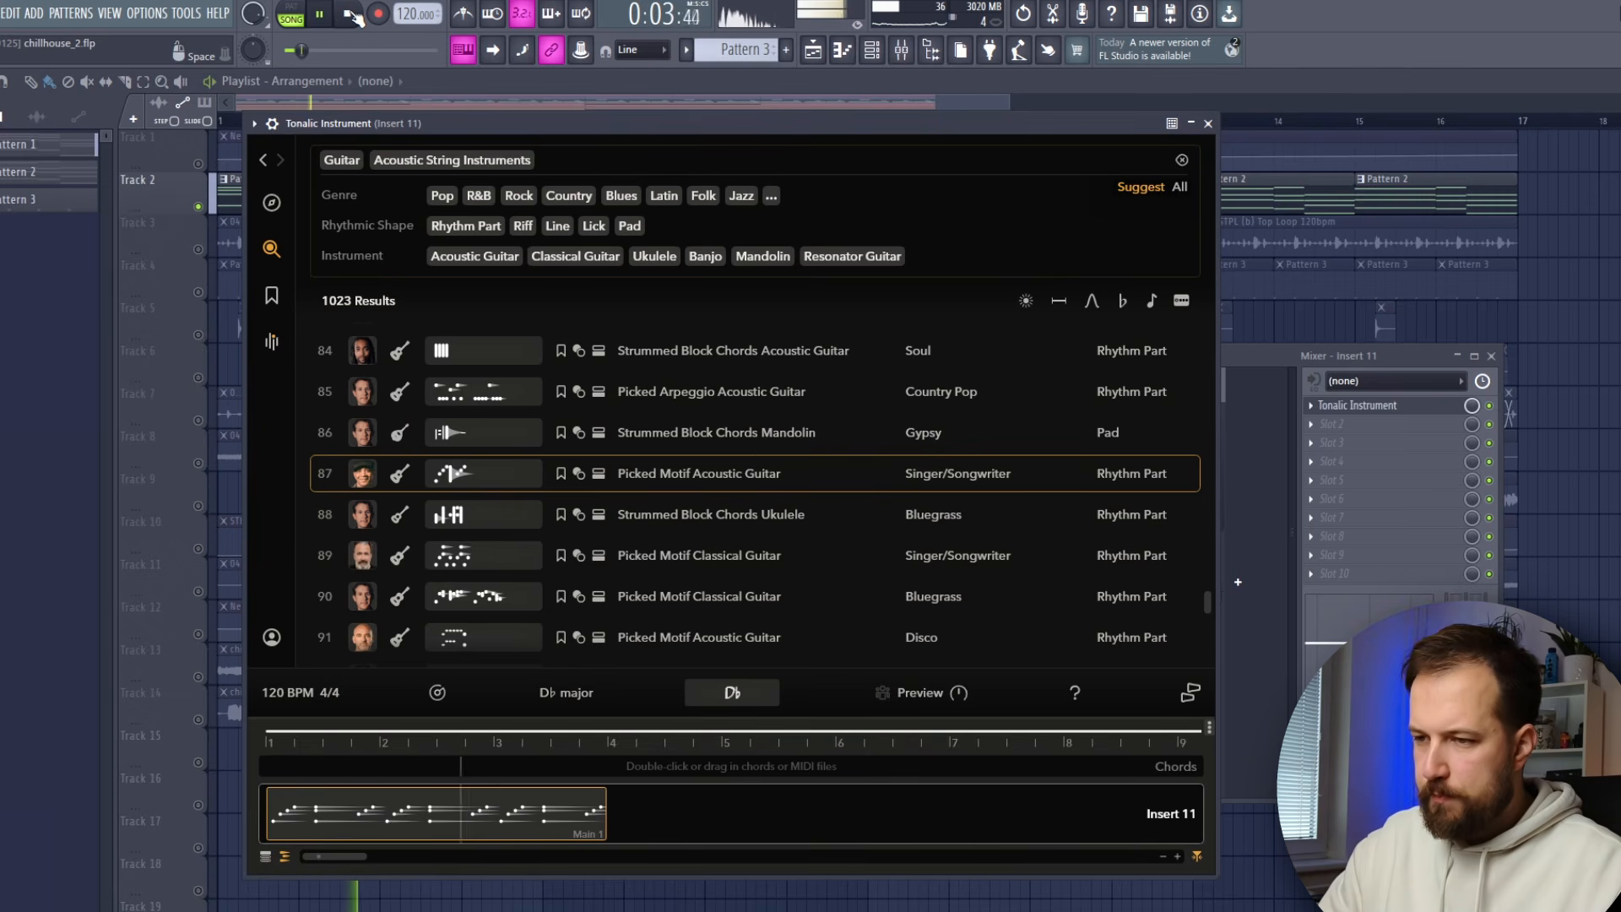
{"action": "left_click", "coordinate": [350, 15]}
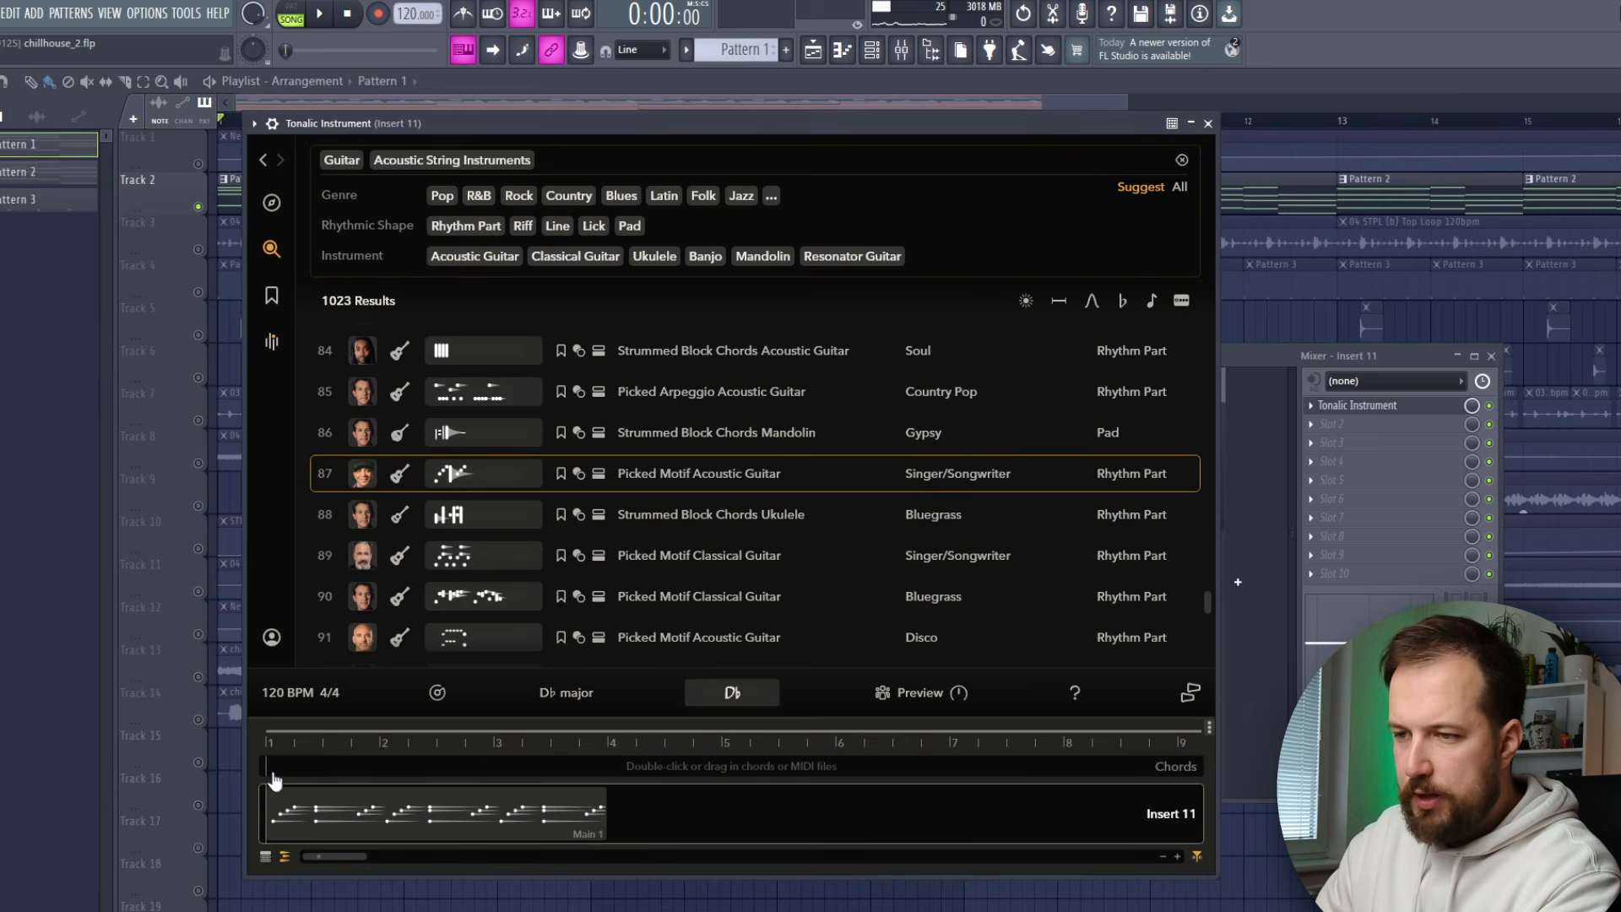
Fill the chord track with C# over bar 1 and C and Fm for half a bar each in bar 2, and play the song.
{"action": "double_click", "coordinate": [272, 770]}
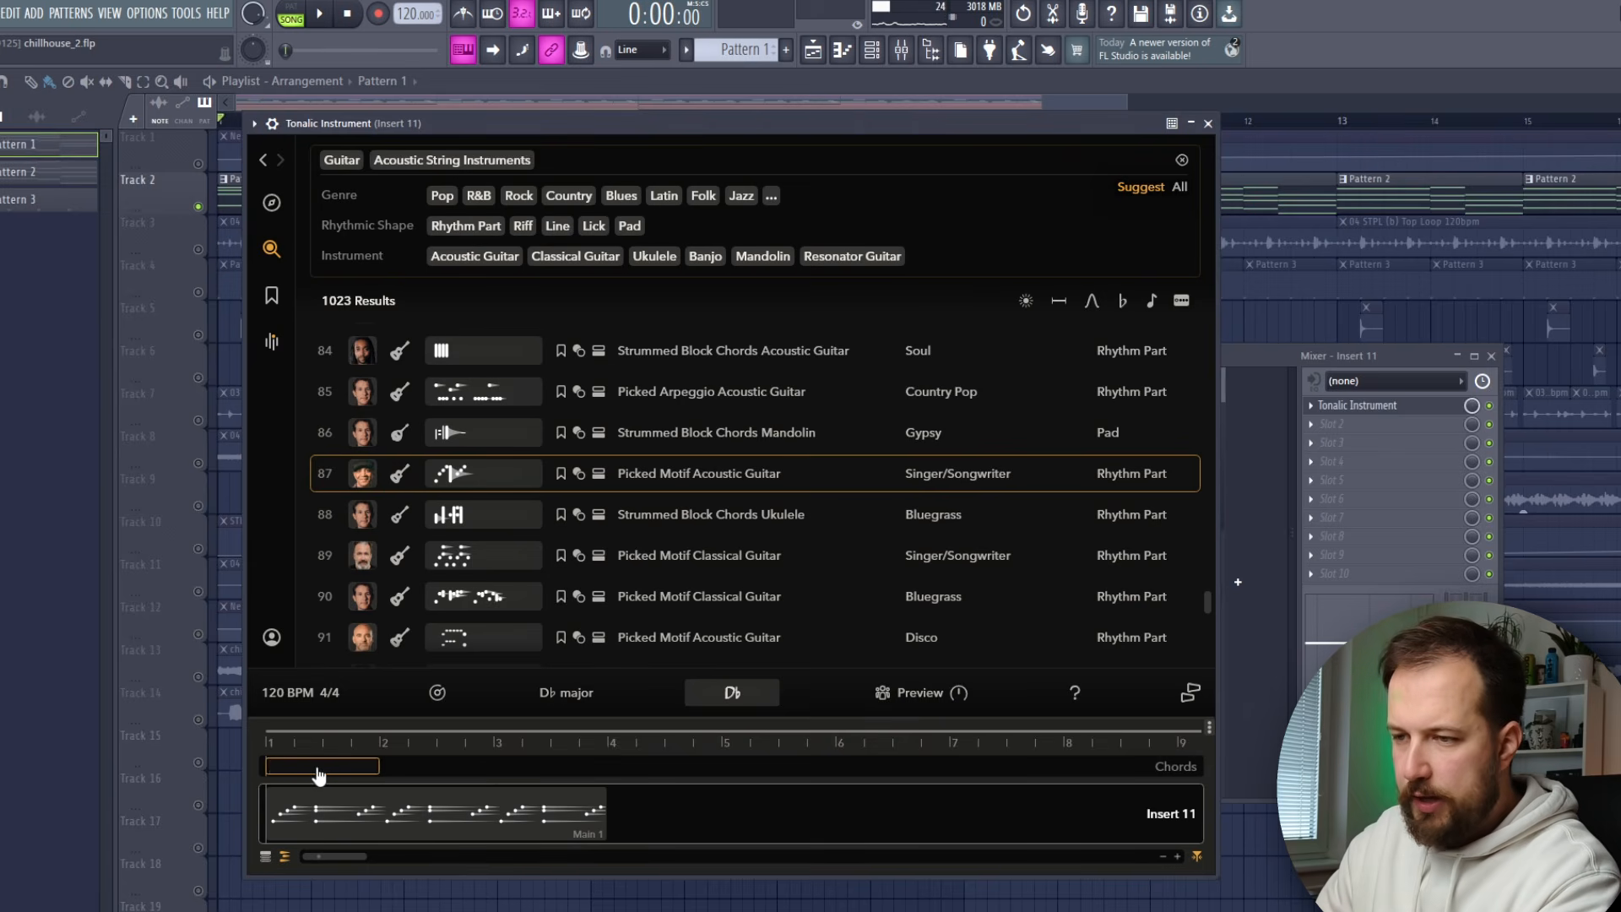
{"action": "left_click_drag", "start_coordinate": [384, 766], "coordinate": [477, 769]}
{"action": "double_click", "coordinate": [464, 767]}
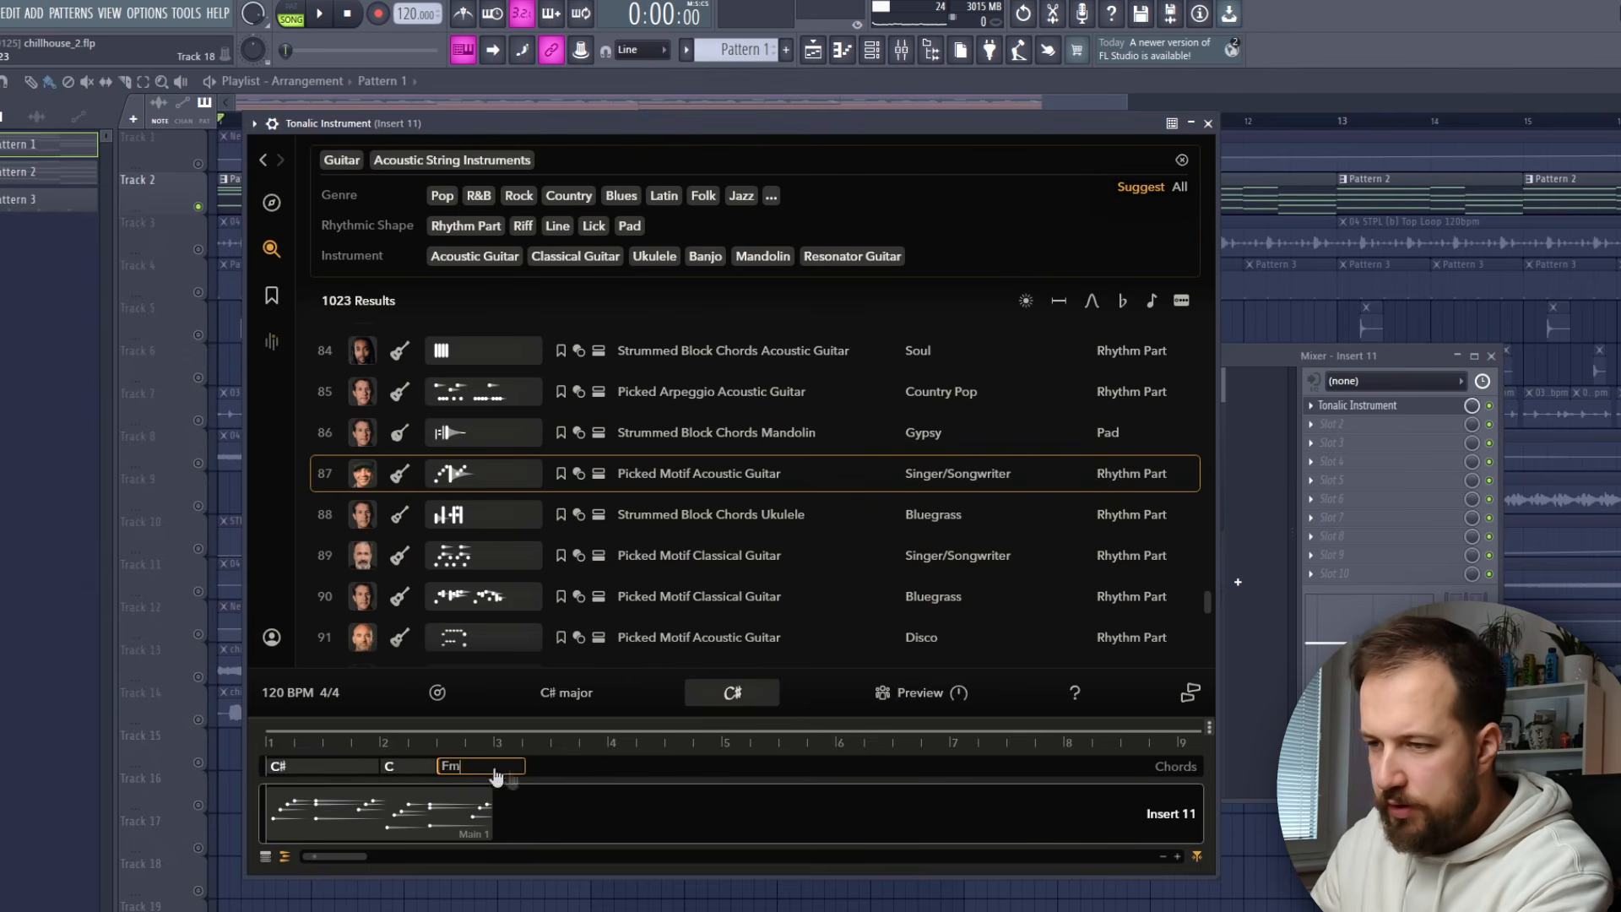
{"action": "type", "text": "m"}
{"action": "key", "text": "Return"}
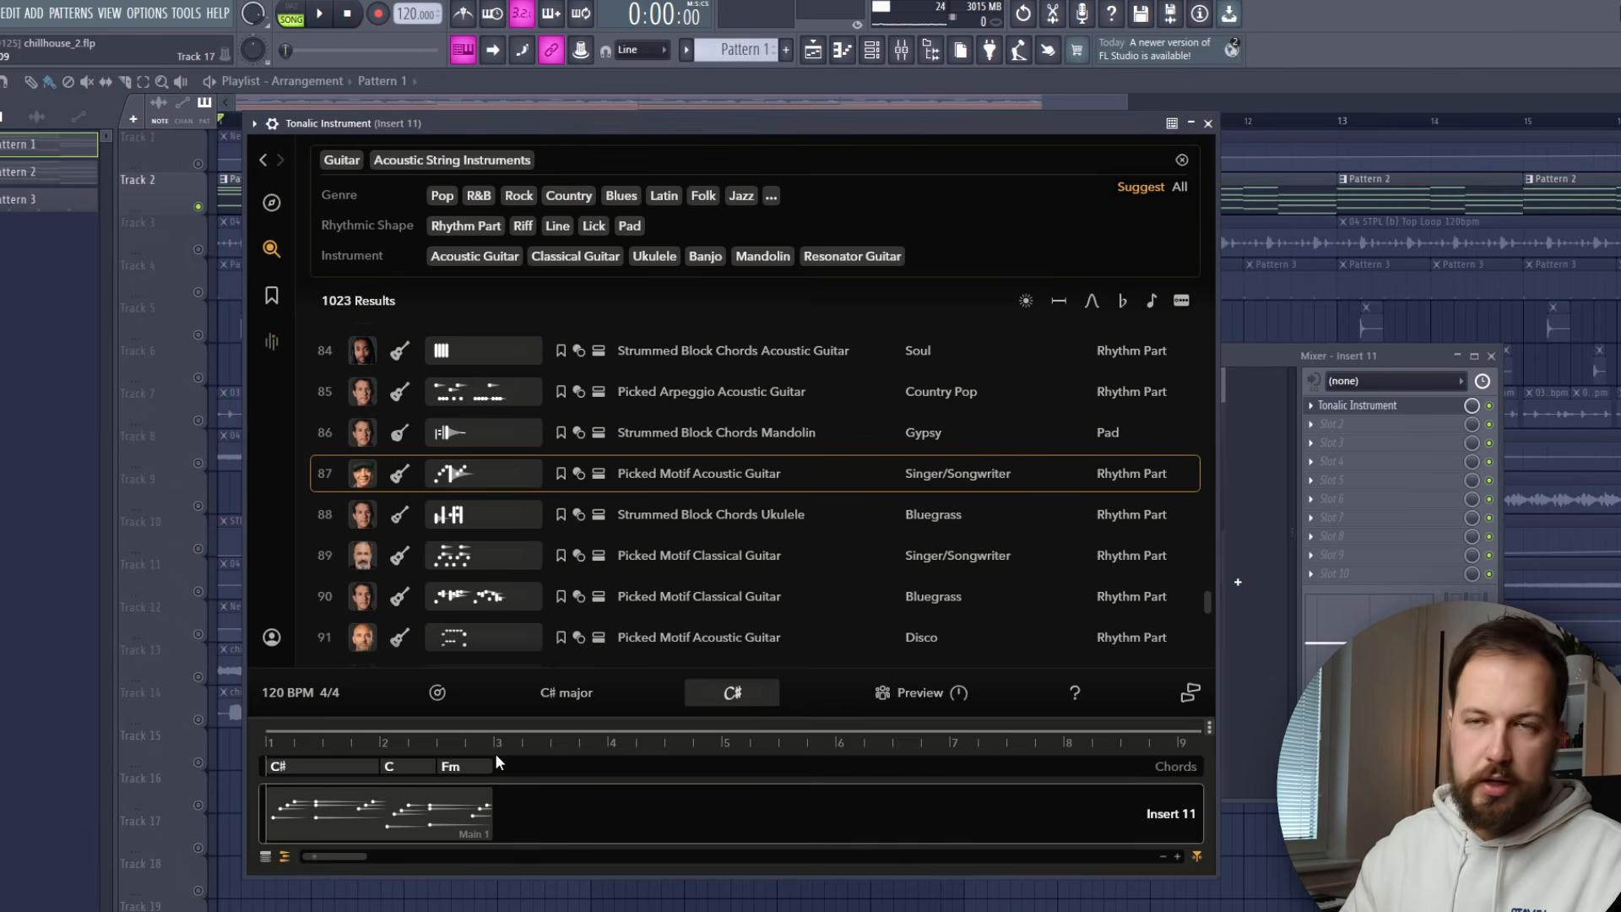
{"action": "key", "text": "space"}
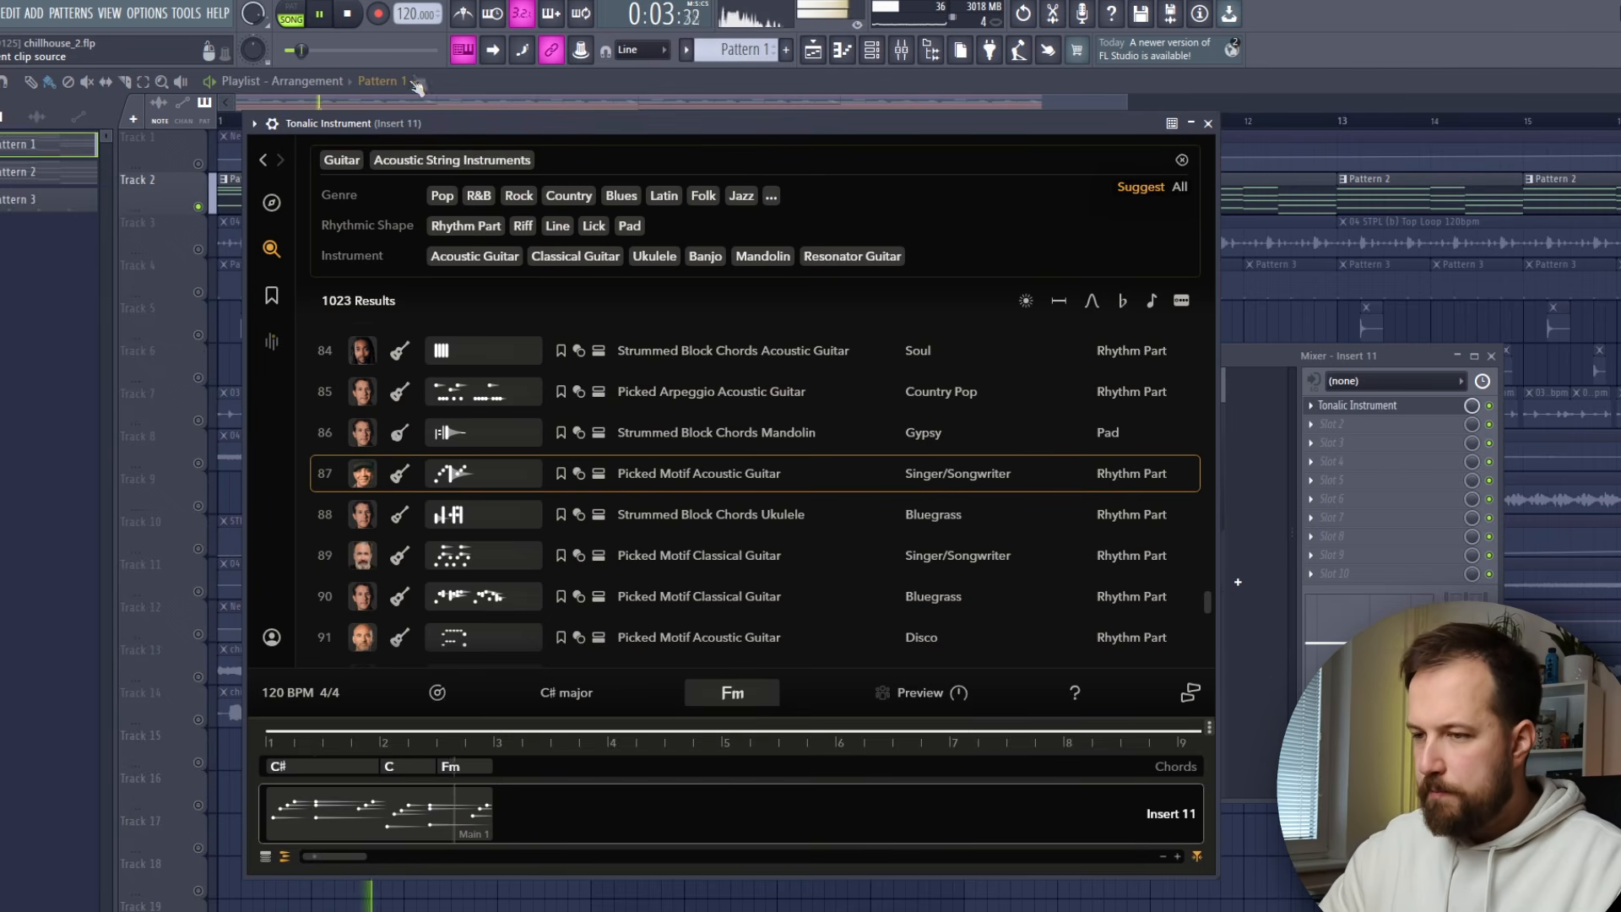
{"action": "left_click", "coordinate": [349, 14]}
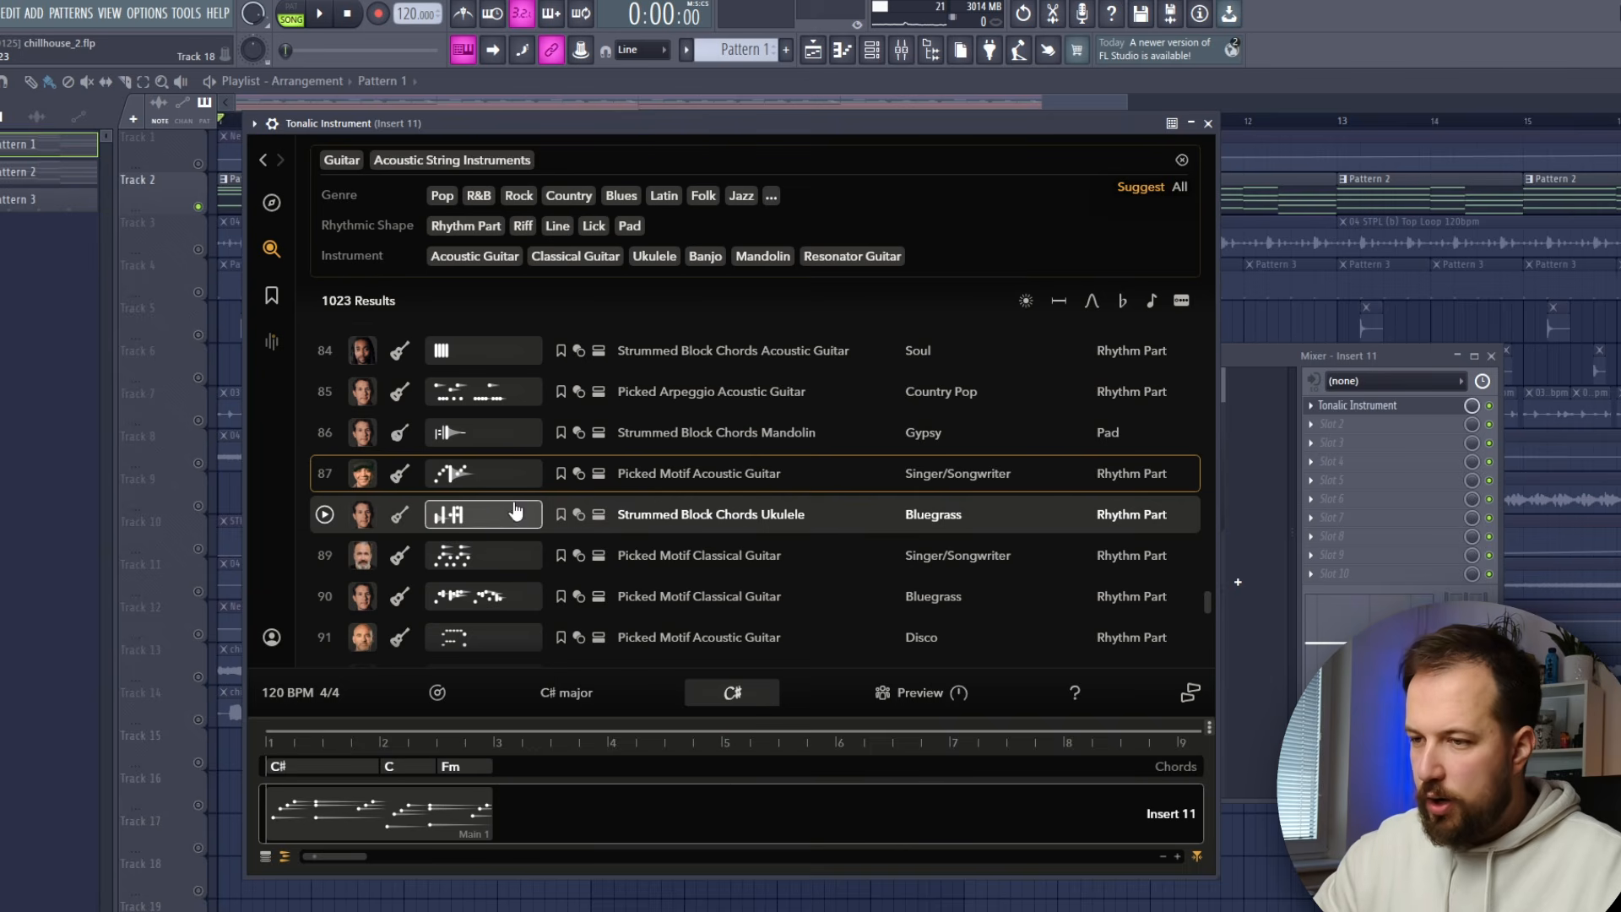
Try the Strummed Block Chords Ukulele loop (no. 88) in place of the current clip and play it against the song.
{"action": "left_click_drag", "start_coordinate": [495, 518], "coordinate": [321, 814]}
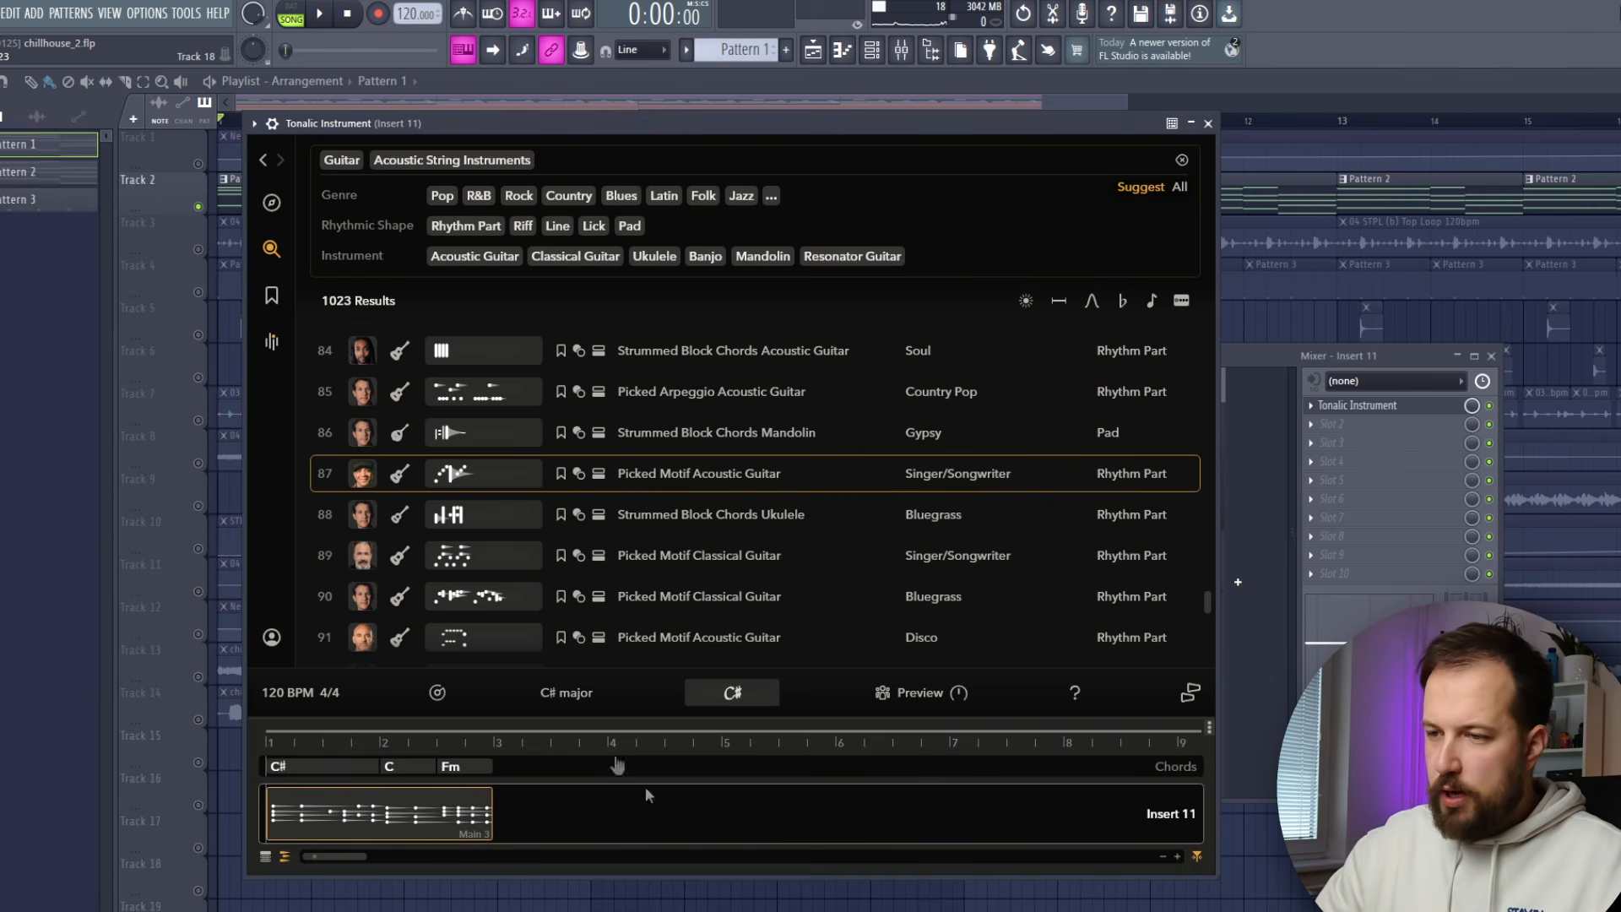
{"action": "left_click", "coordinate": [325, 14]}
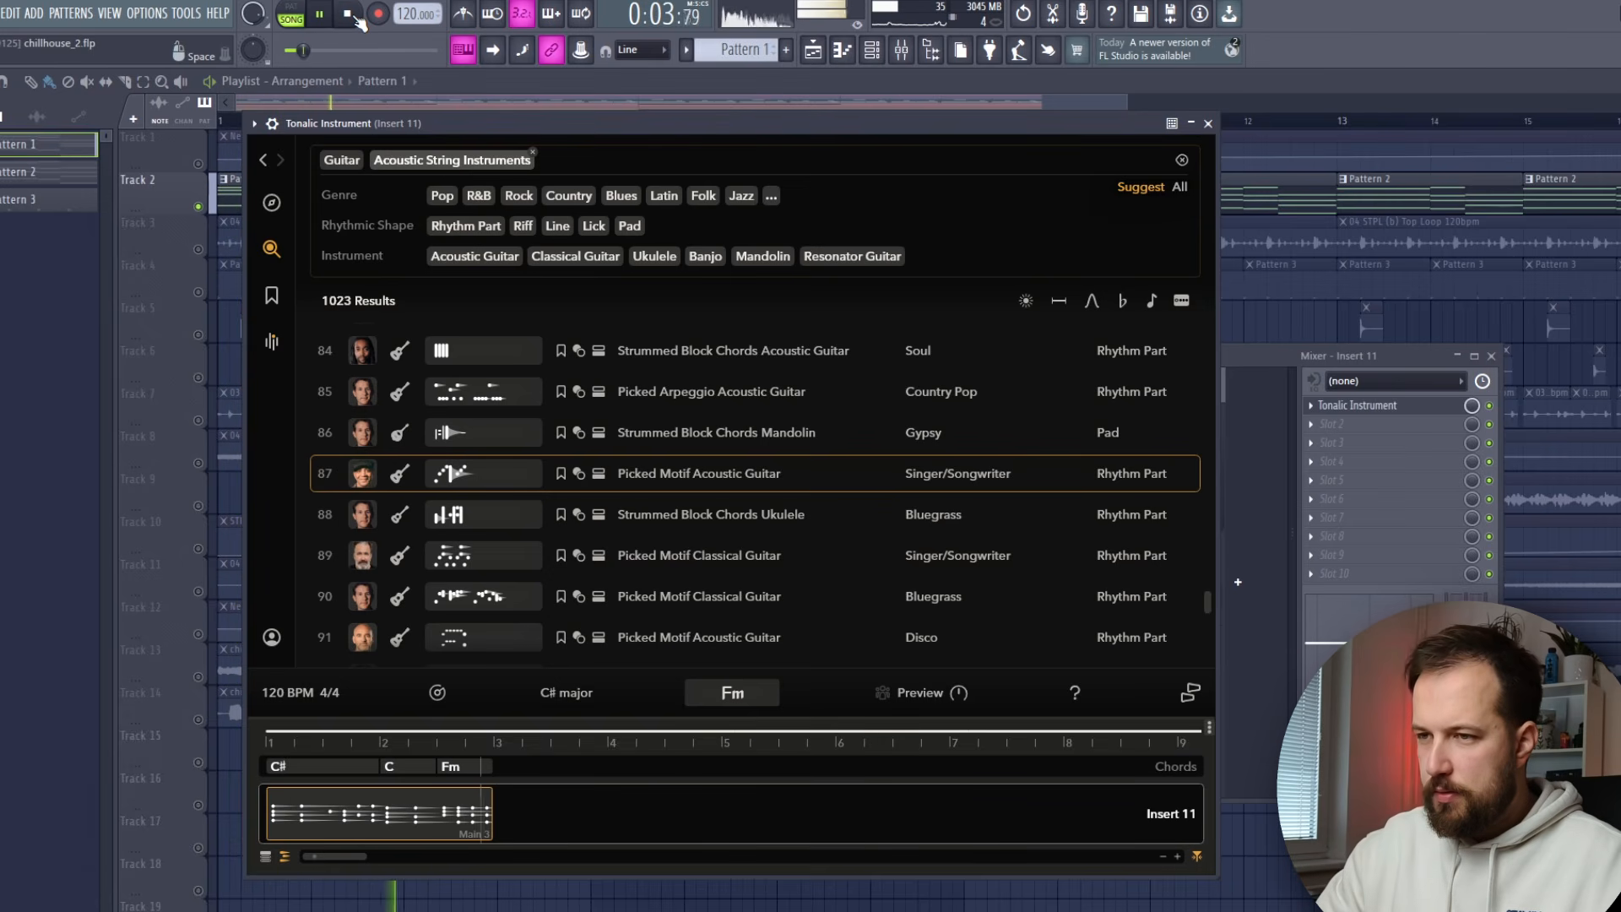
{"action": "left_click", "coordinate": [347, 14]}
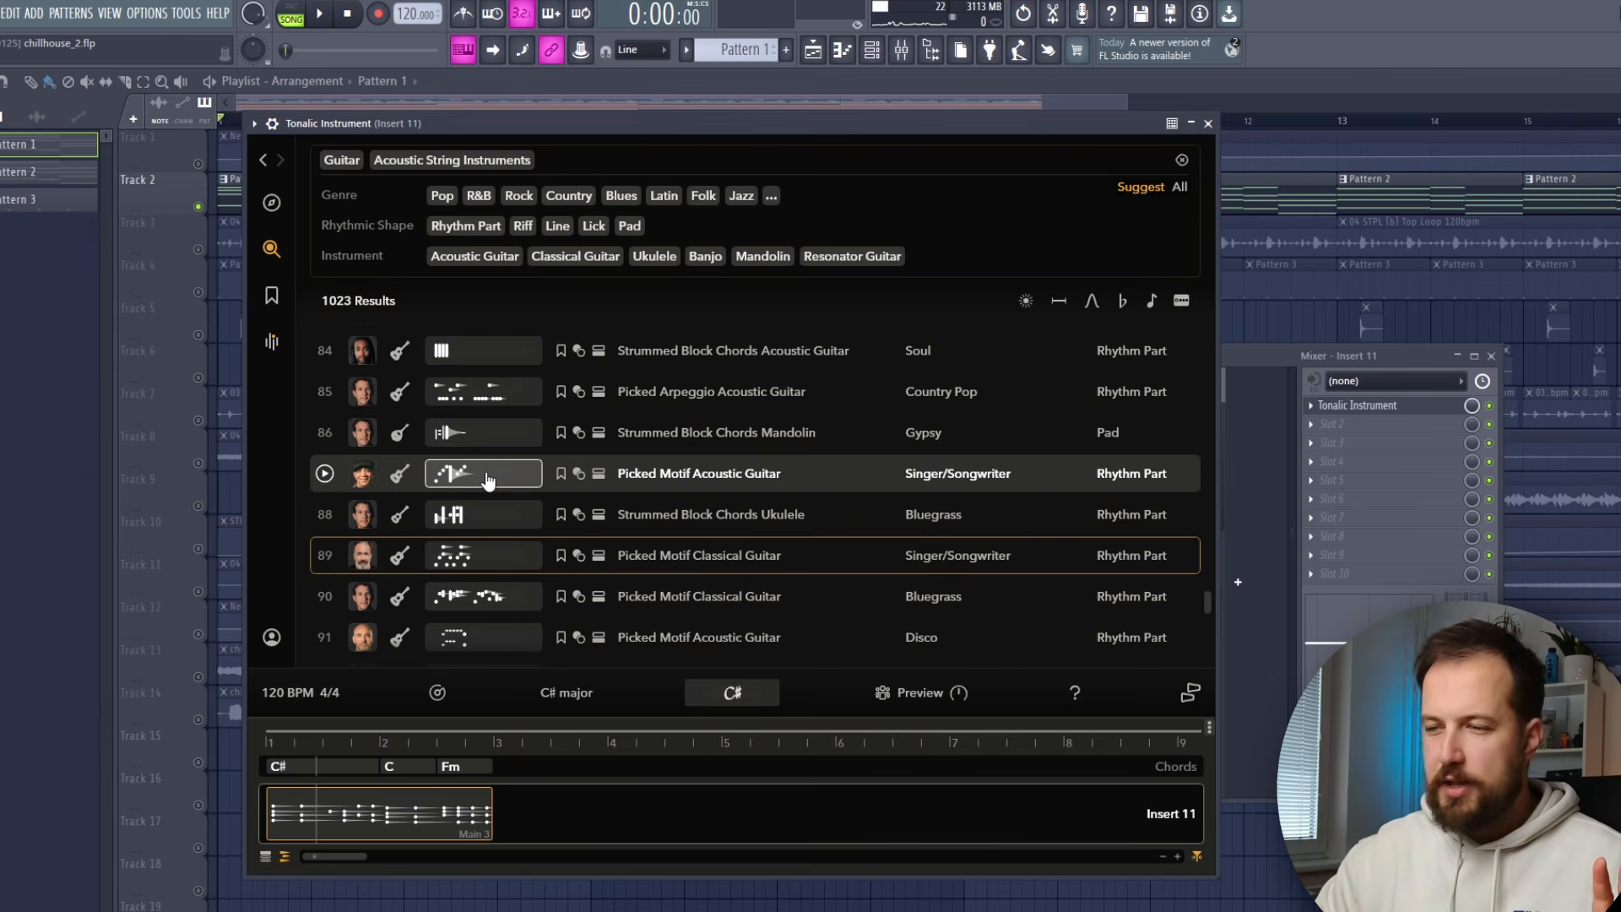
Put the Picked Motif Acoustic Guitar loop (no. 87) back on the track and play it with the song.
{"action": "left_click", "coordinate": [432, 478]}
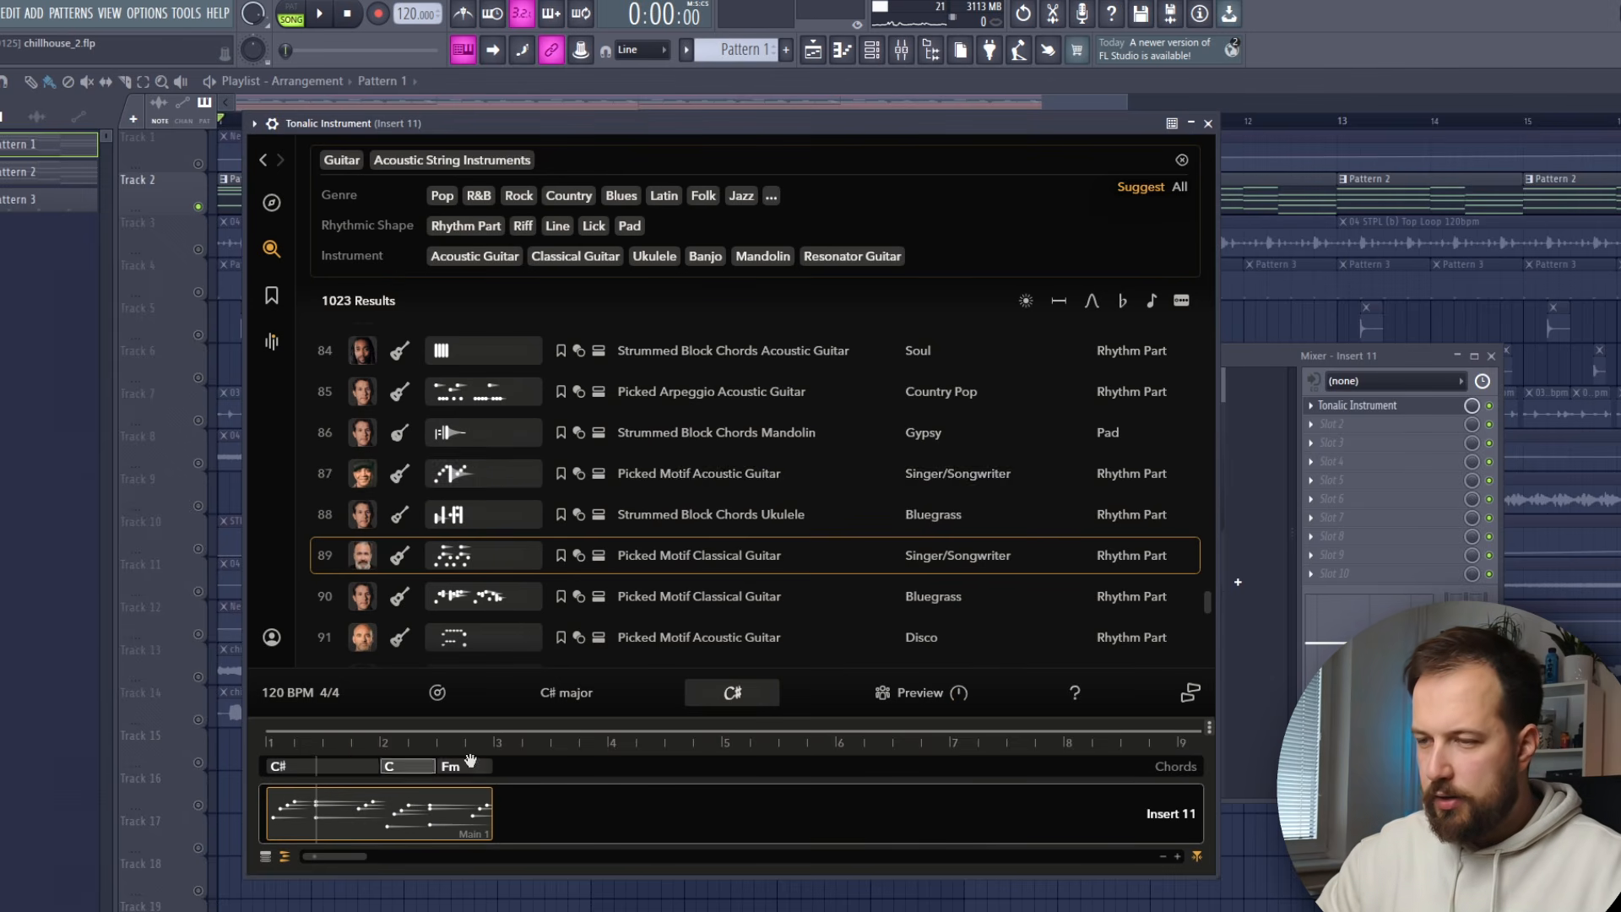
{"action": "left_click", "coordinate": [326, 15]}
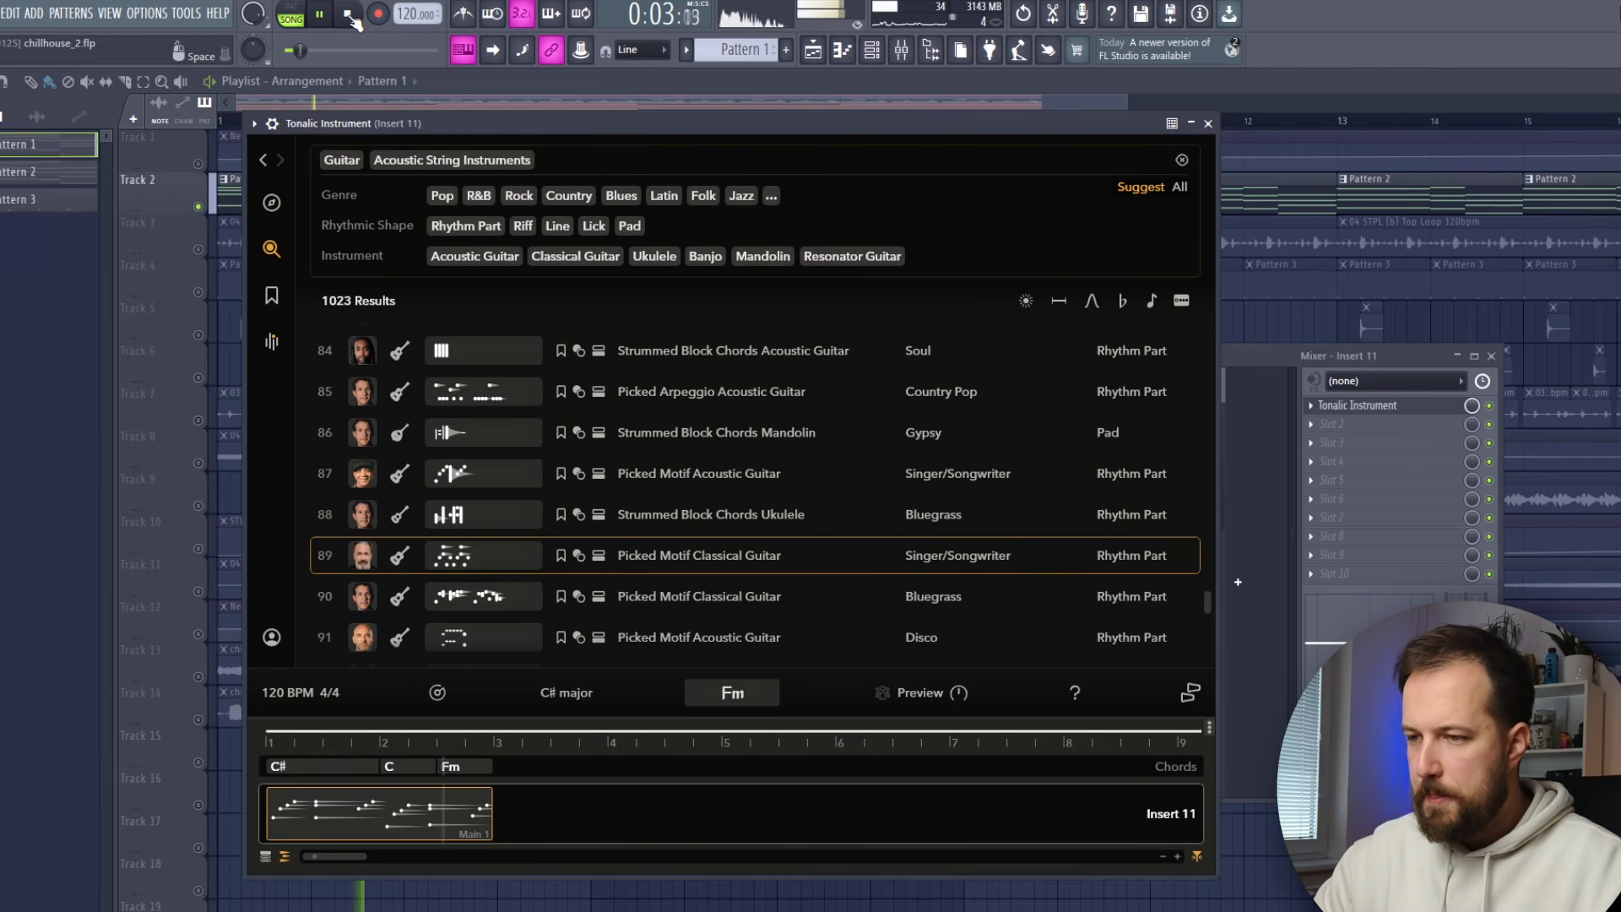
{"action": "left_click", "coordinate": [348, 16]}
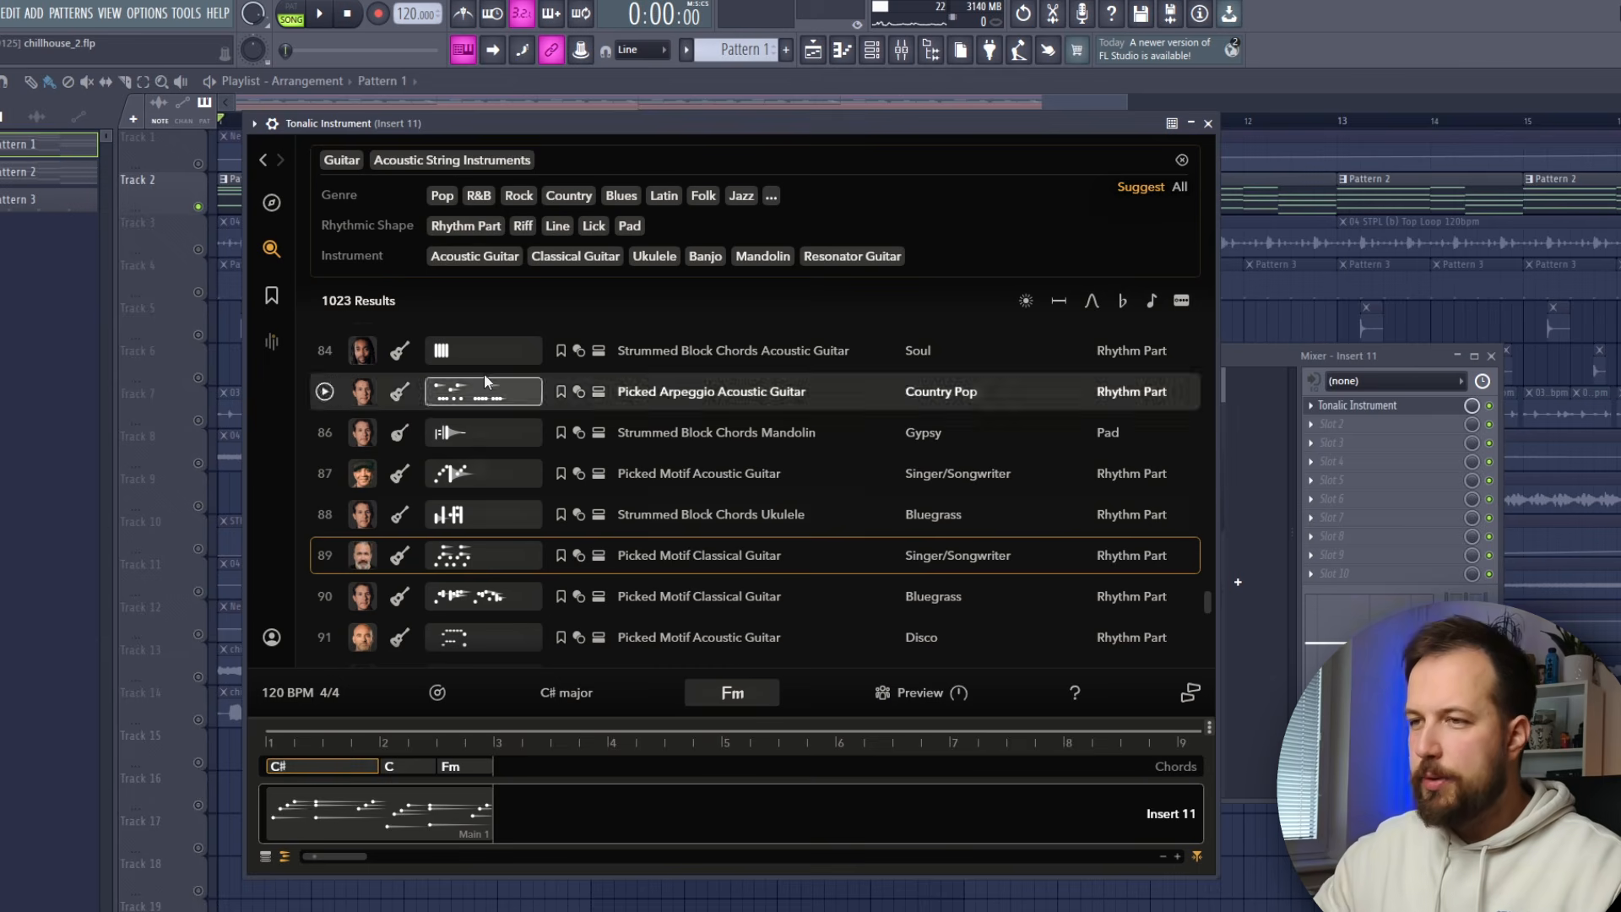
Move the plug-in window aside to expose the playlist, play the song briefly from the start, and move the window back.
{"action": "left_click_drag", "start_coordinate": [493, 124], "coordinate": [473, 204]}
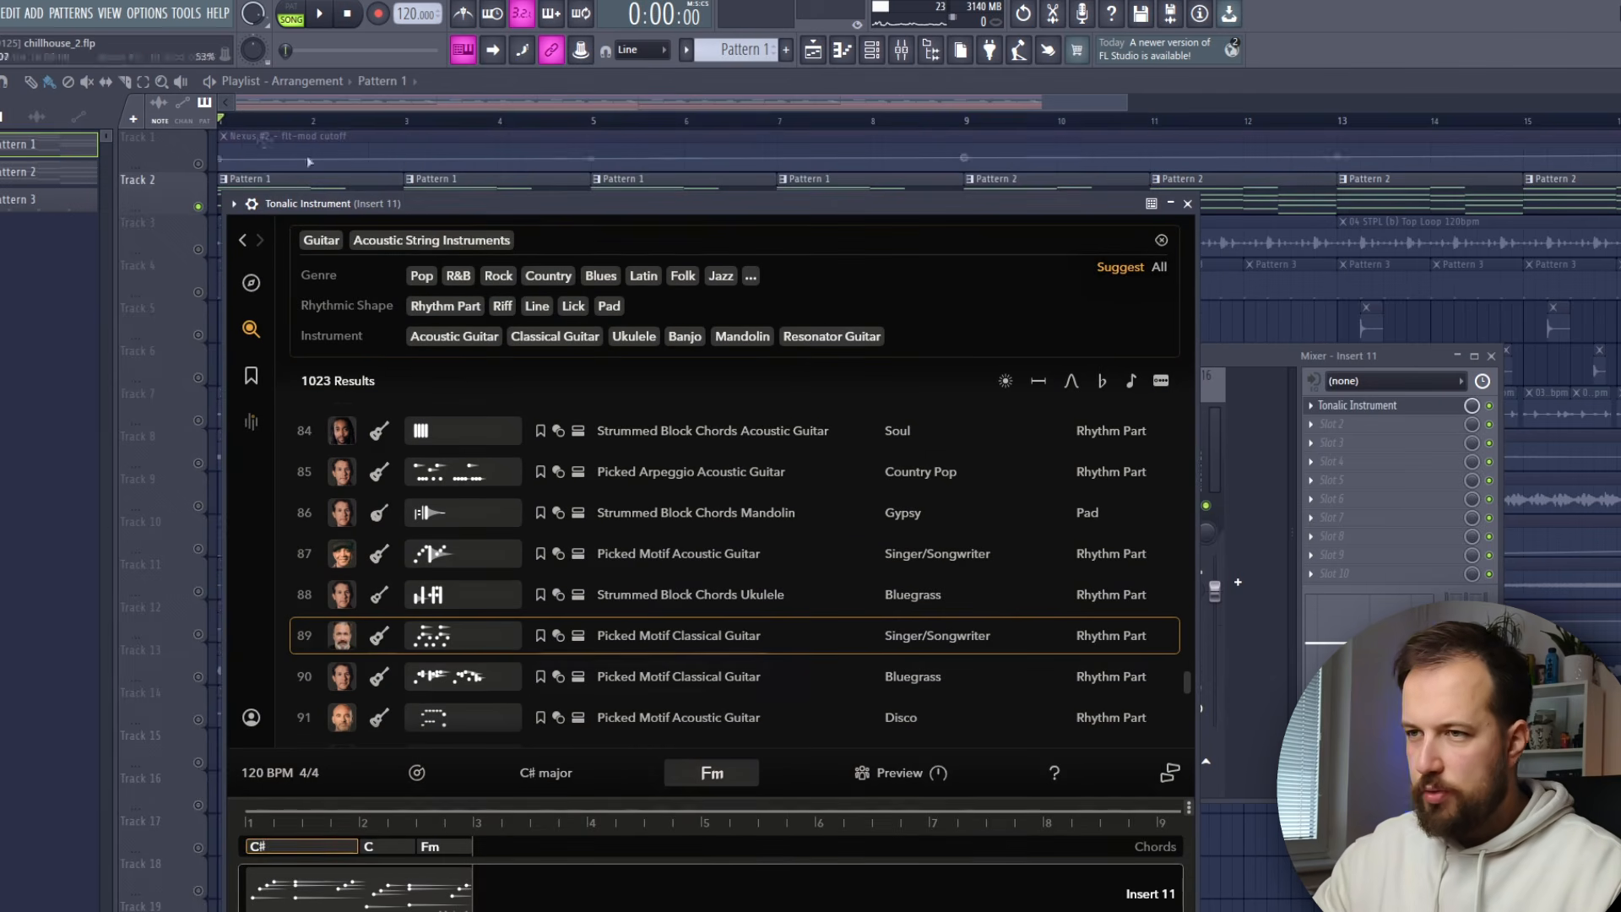
{"action": "key", "text": "space"}
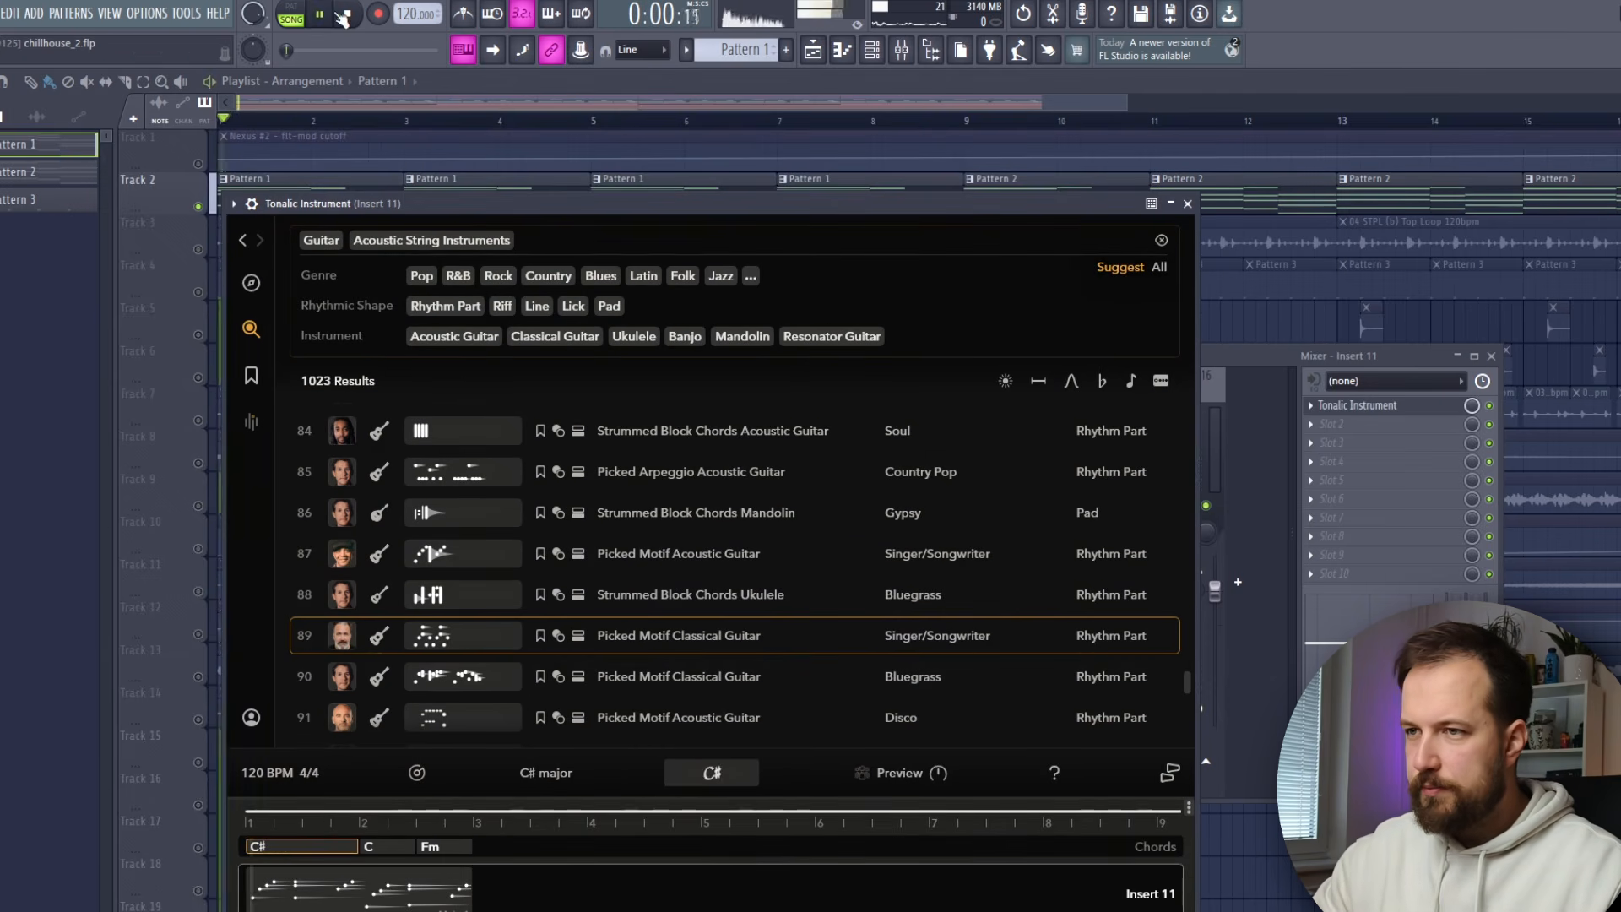
{"action": "left_click", "coordinate": [348, 15]}
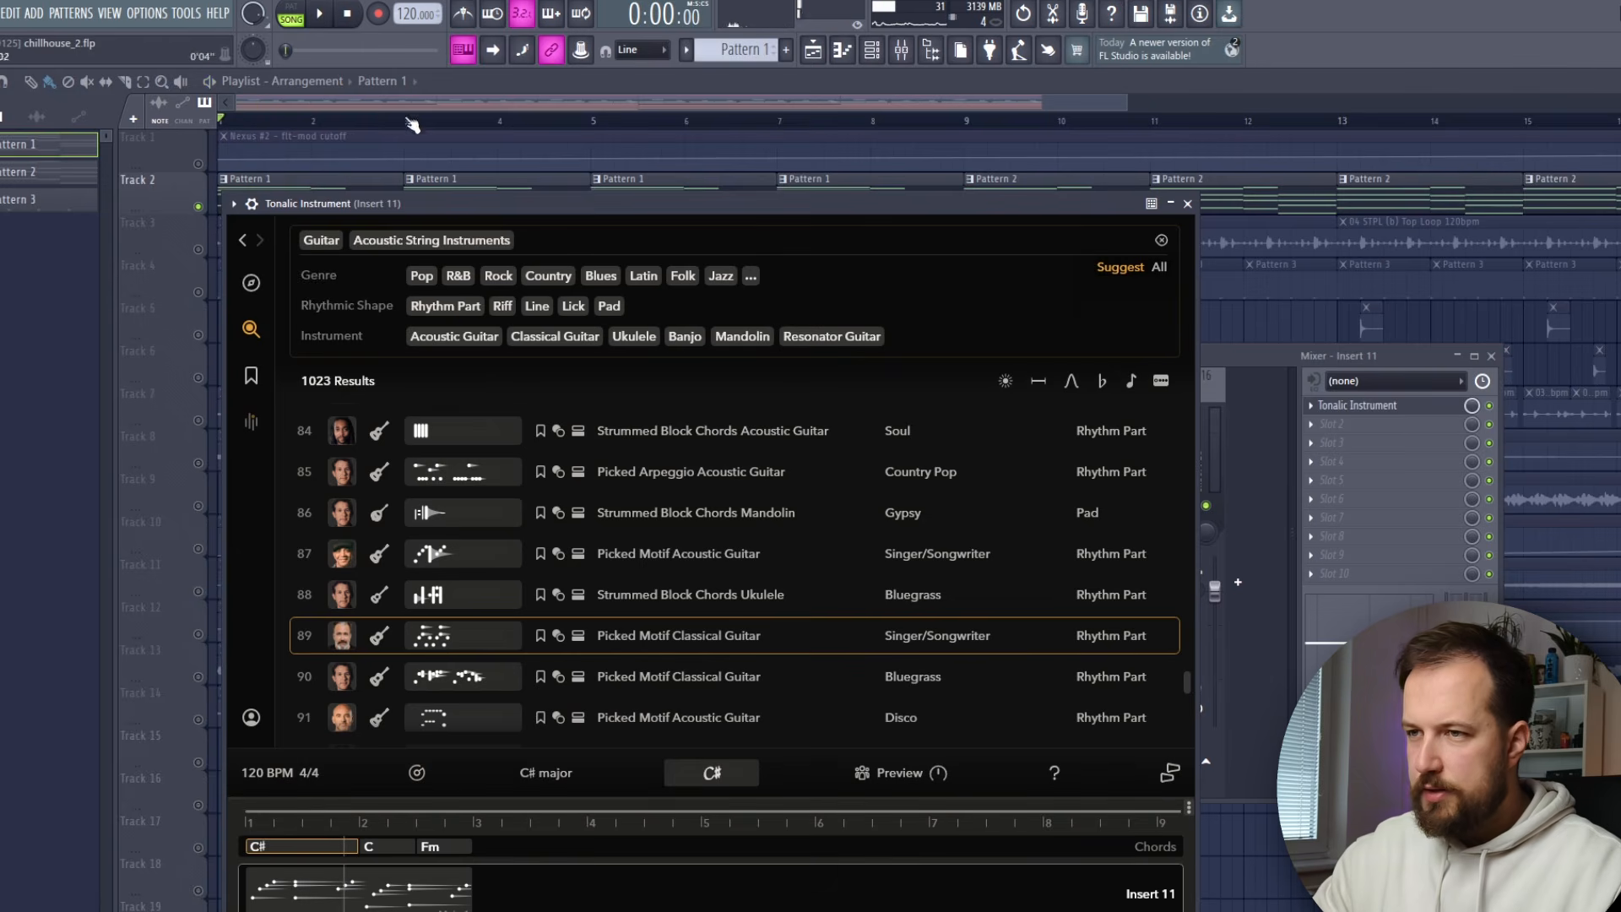
{"action": "left_click_drag", "start_coordinate": [447, 205], "coordinate": [460, 153]}
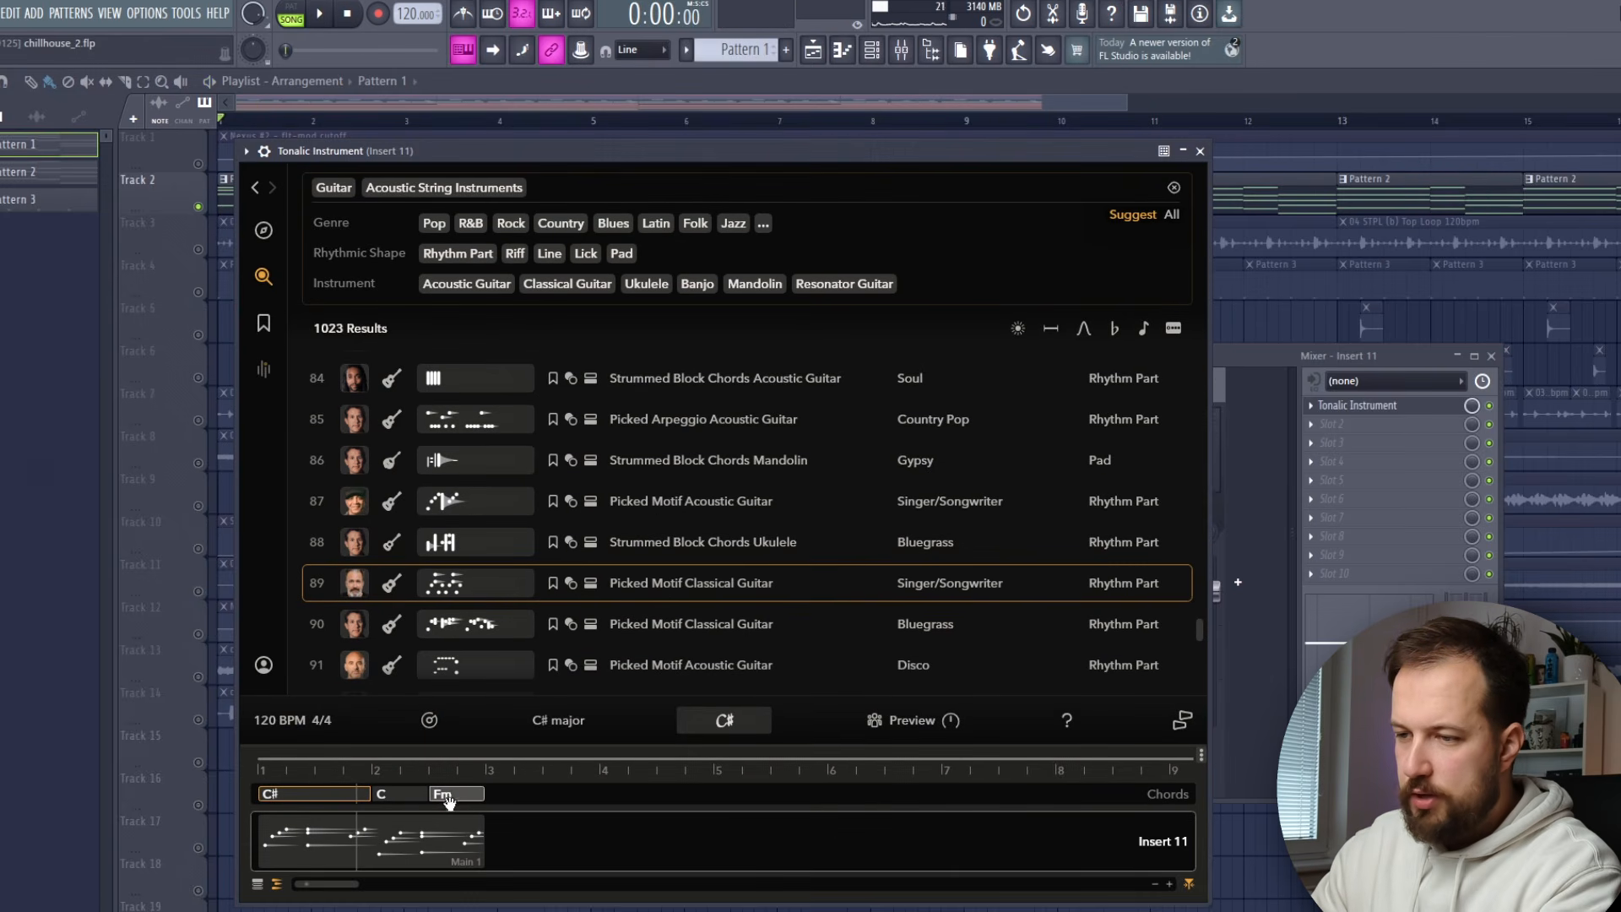
Duplicate the whole C#, C, Fm chord progression repeatedly until the chord track is filled up to bar 9.
{"action": "right_click", "coordinate": [457, 799]}
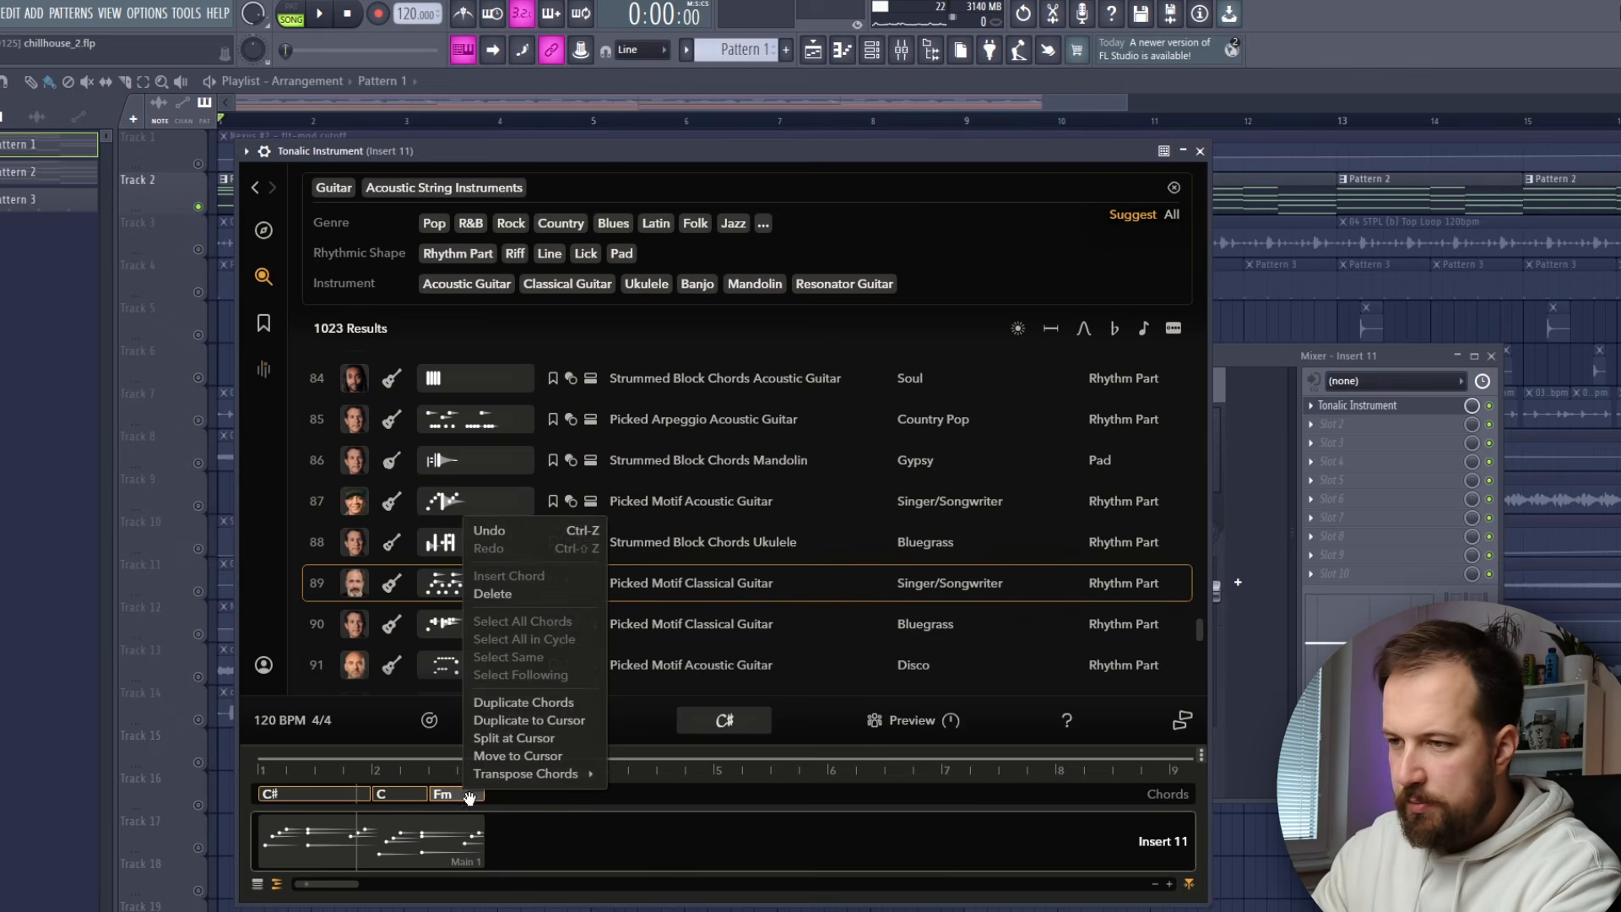
{"action": "left_click", "coordinate": [528, 703]}
{"action": "right_click", "coordinate": [673, 798]}
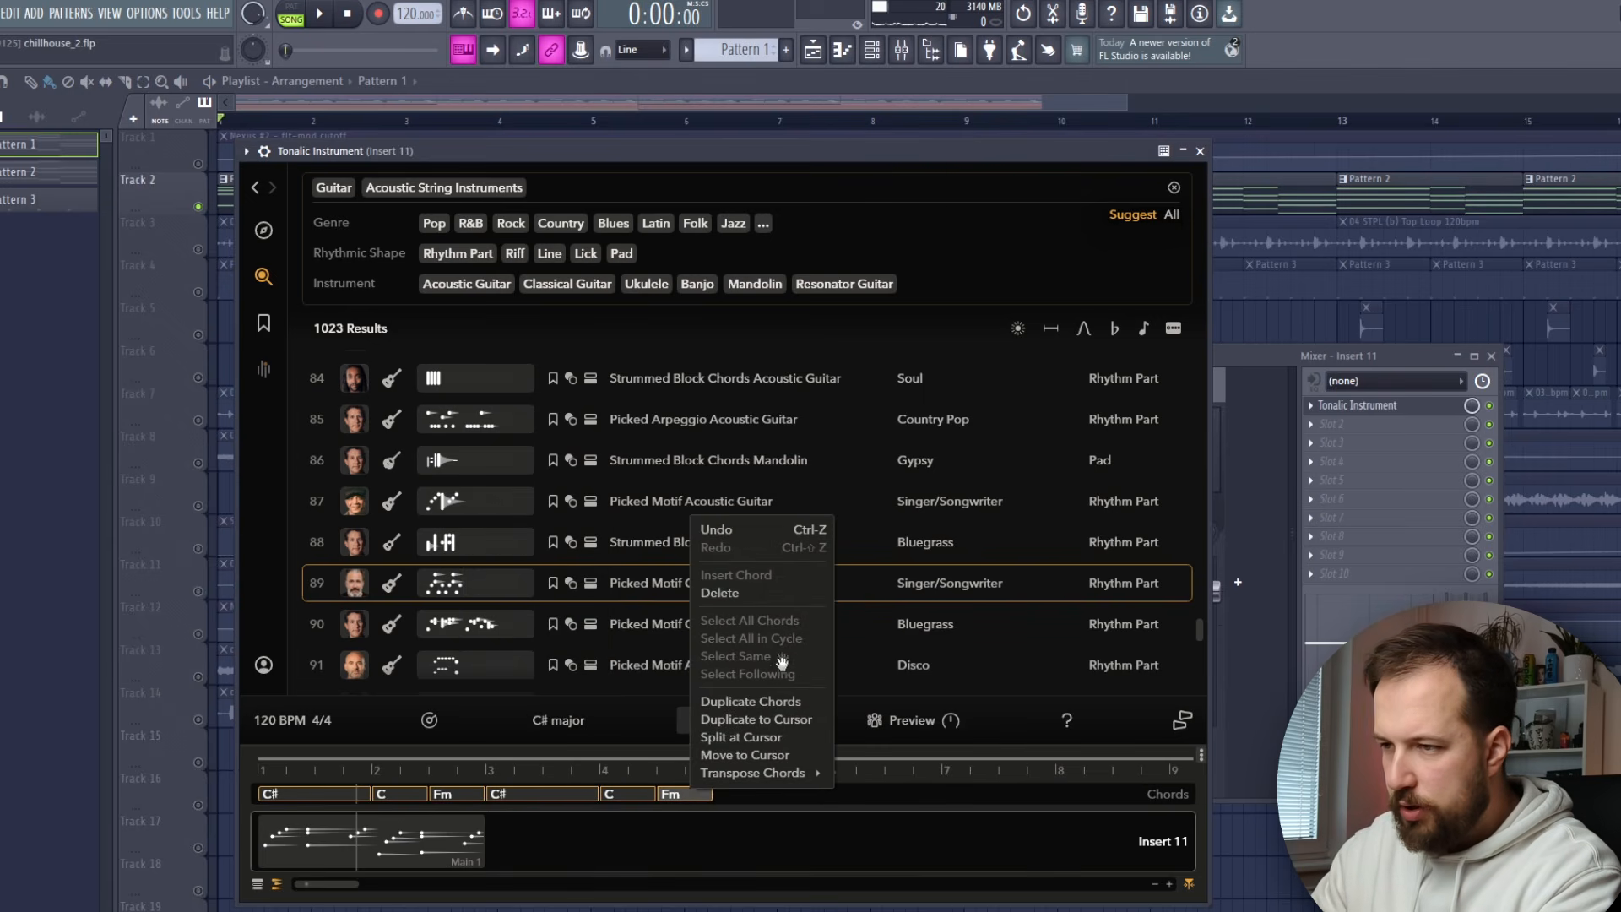
{"action": "left_click", "coordinate": [751, 701]}
Extend the guitar clip to bar 9 so it covers all the chords, and play the song.
{"action": "left_click", "coordinate": [480, 836]}
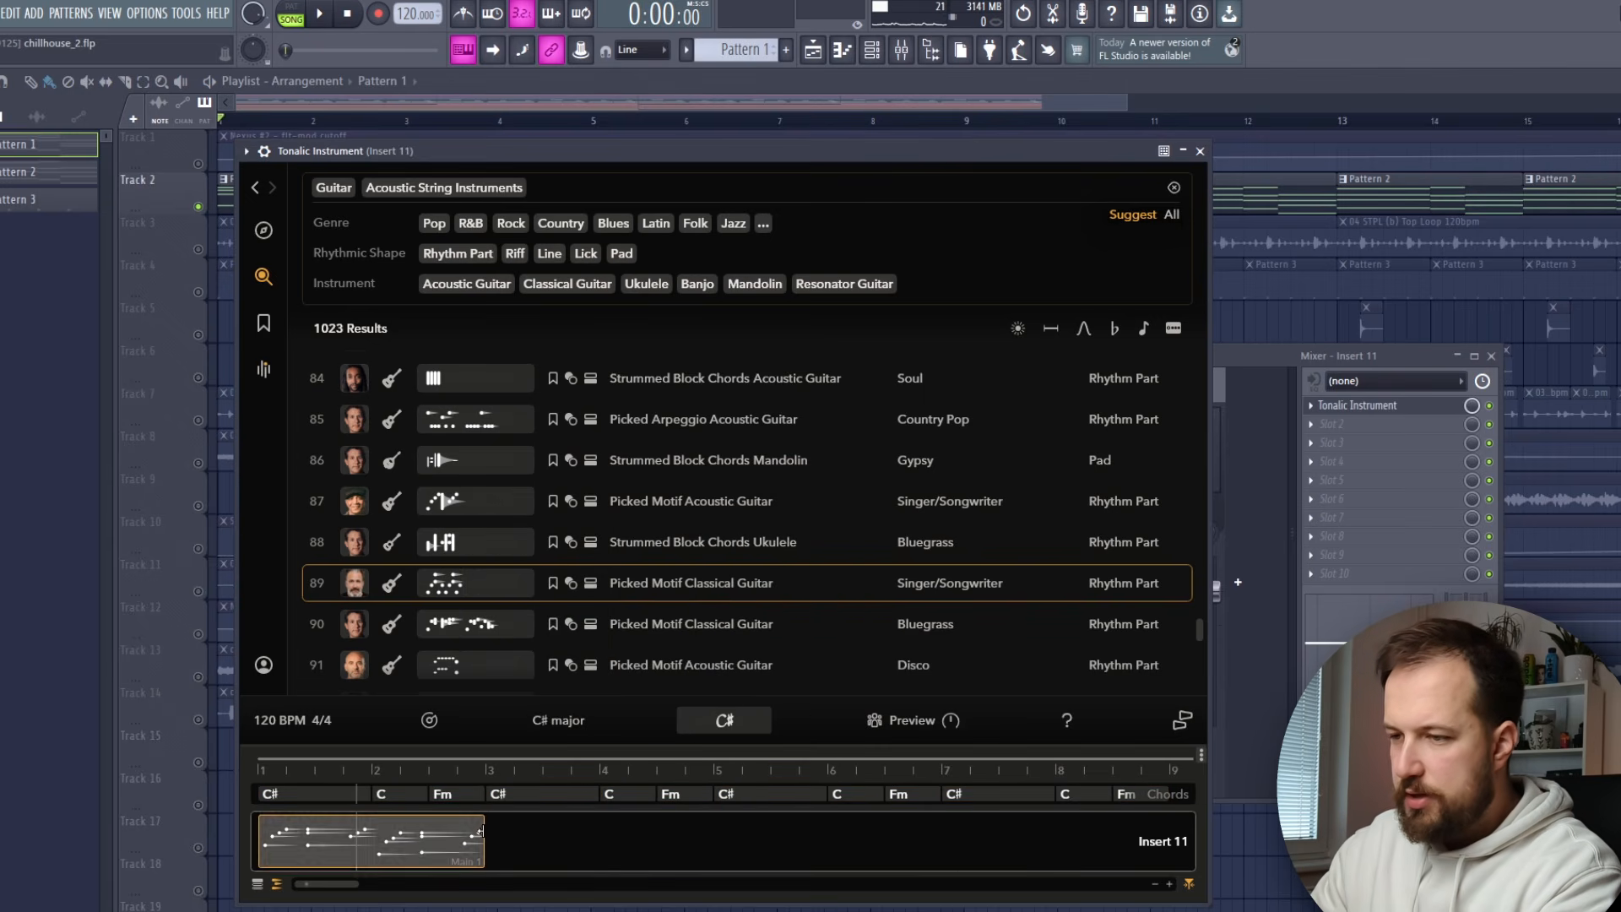
{"action": "left_click_drag", "start_coordinate": [484, 837], "coordinate": [1169, 844]}
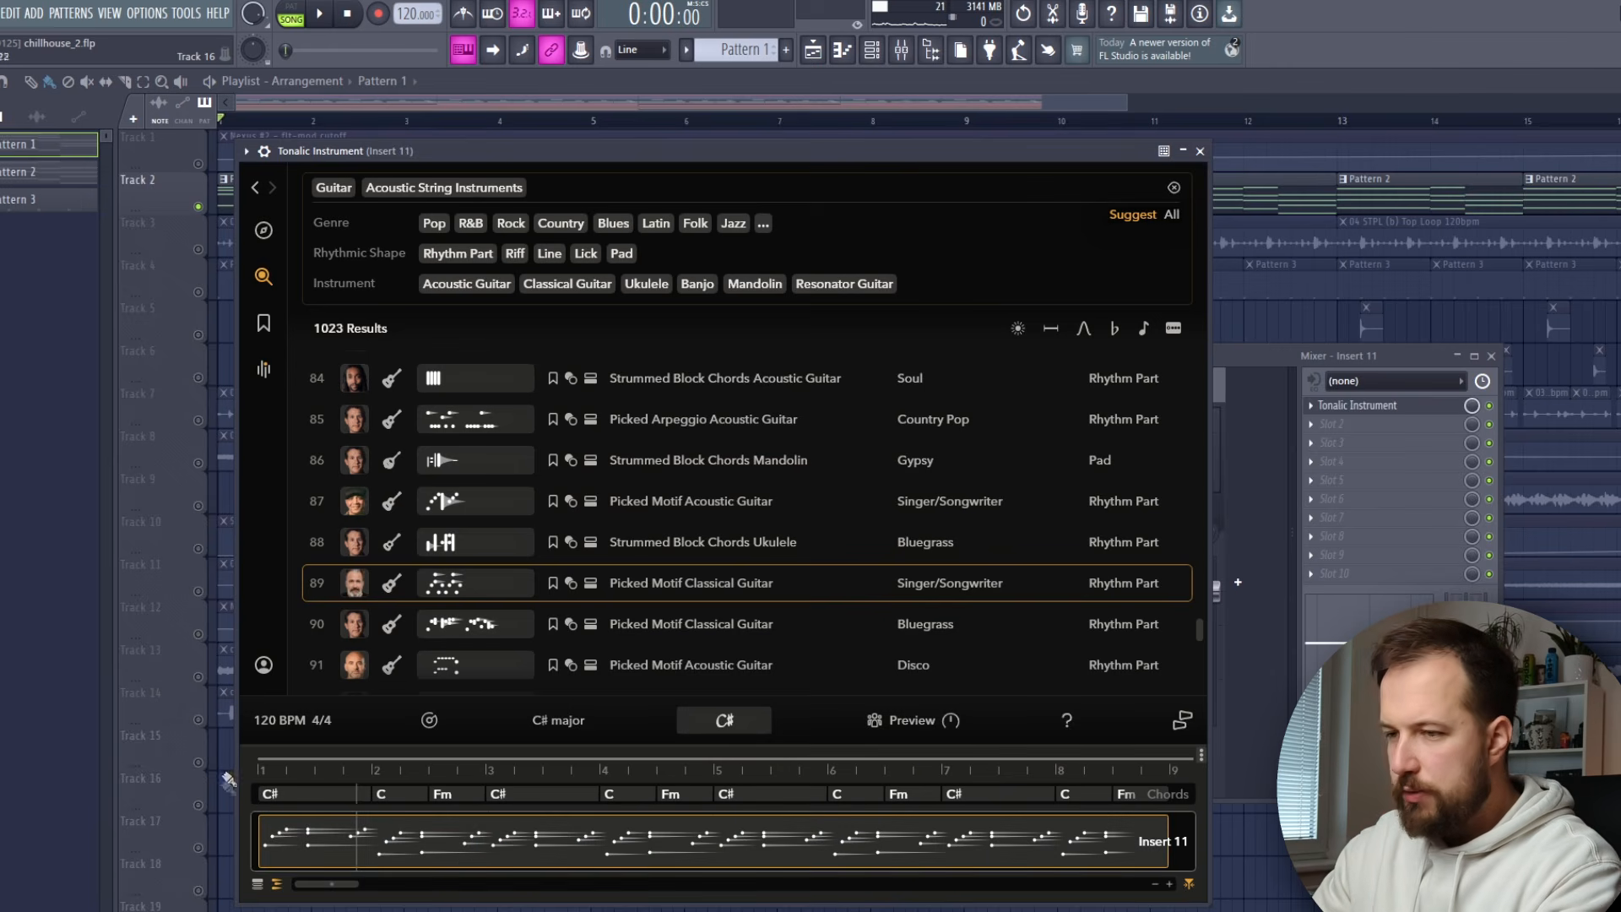
{"action": "left_click", "coordinate": [320, 14]}
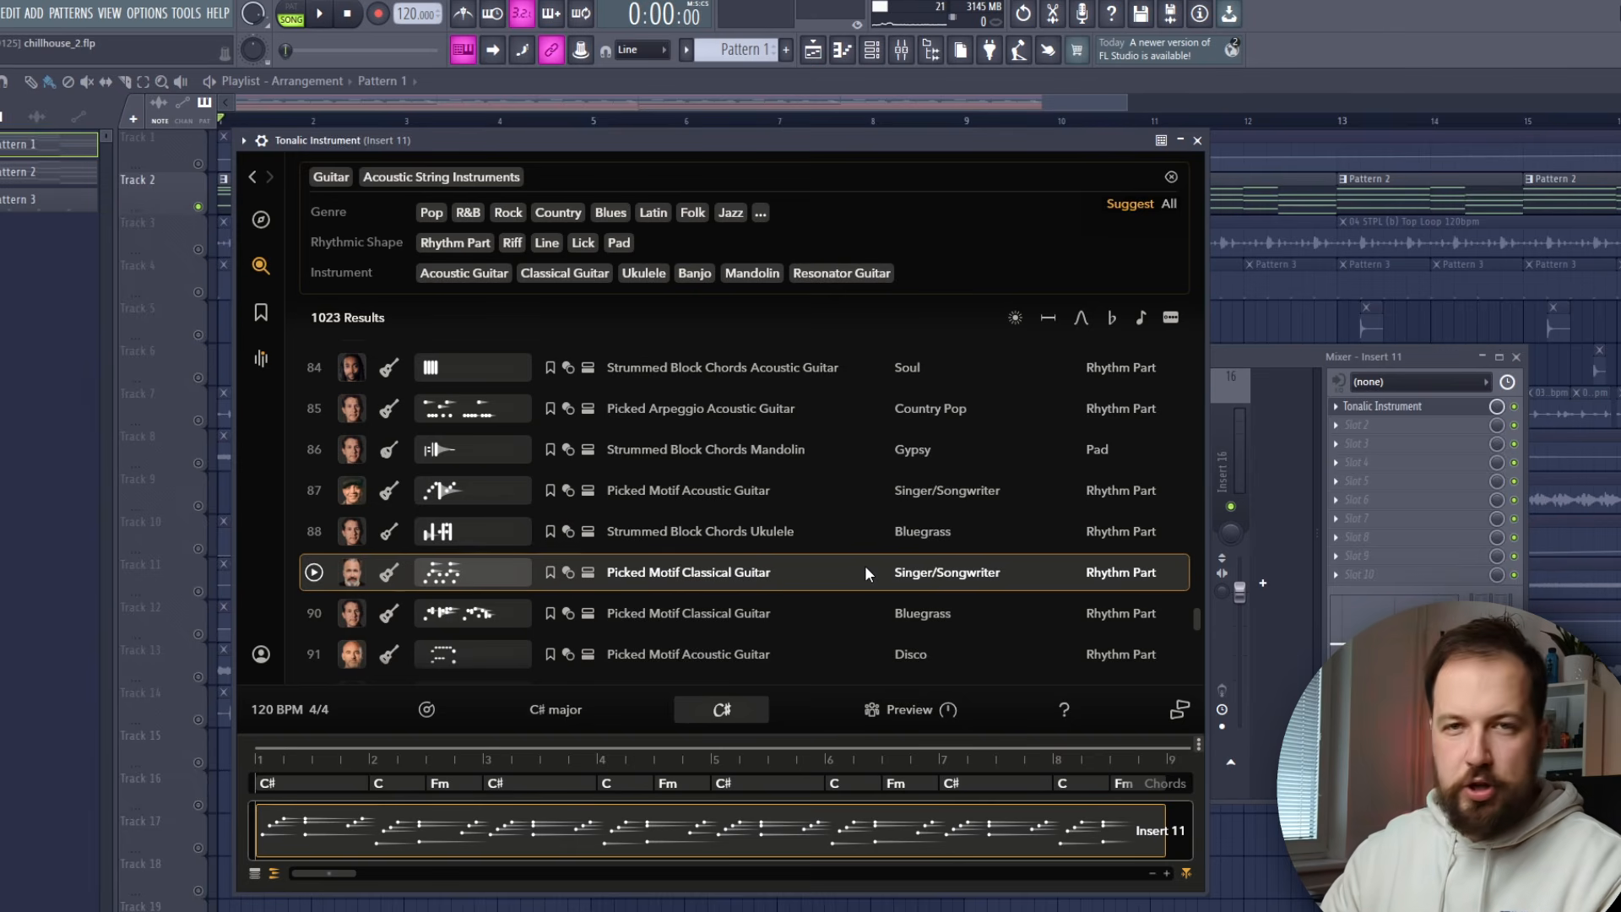
Open the guitar clip's performance details and preview its Main 1 and Main 2 patterns and the Build 1 transition.
{"action": "left_click", "coordinate": [262, 361]}
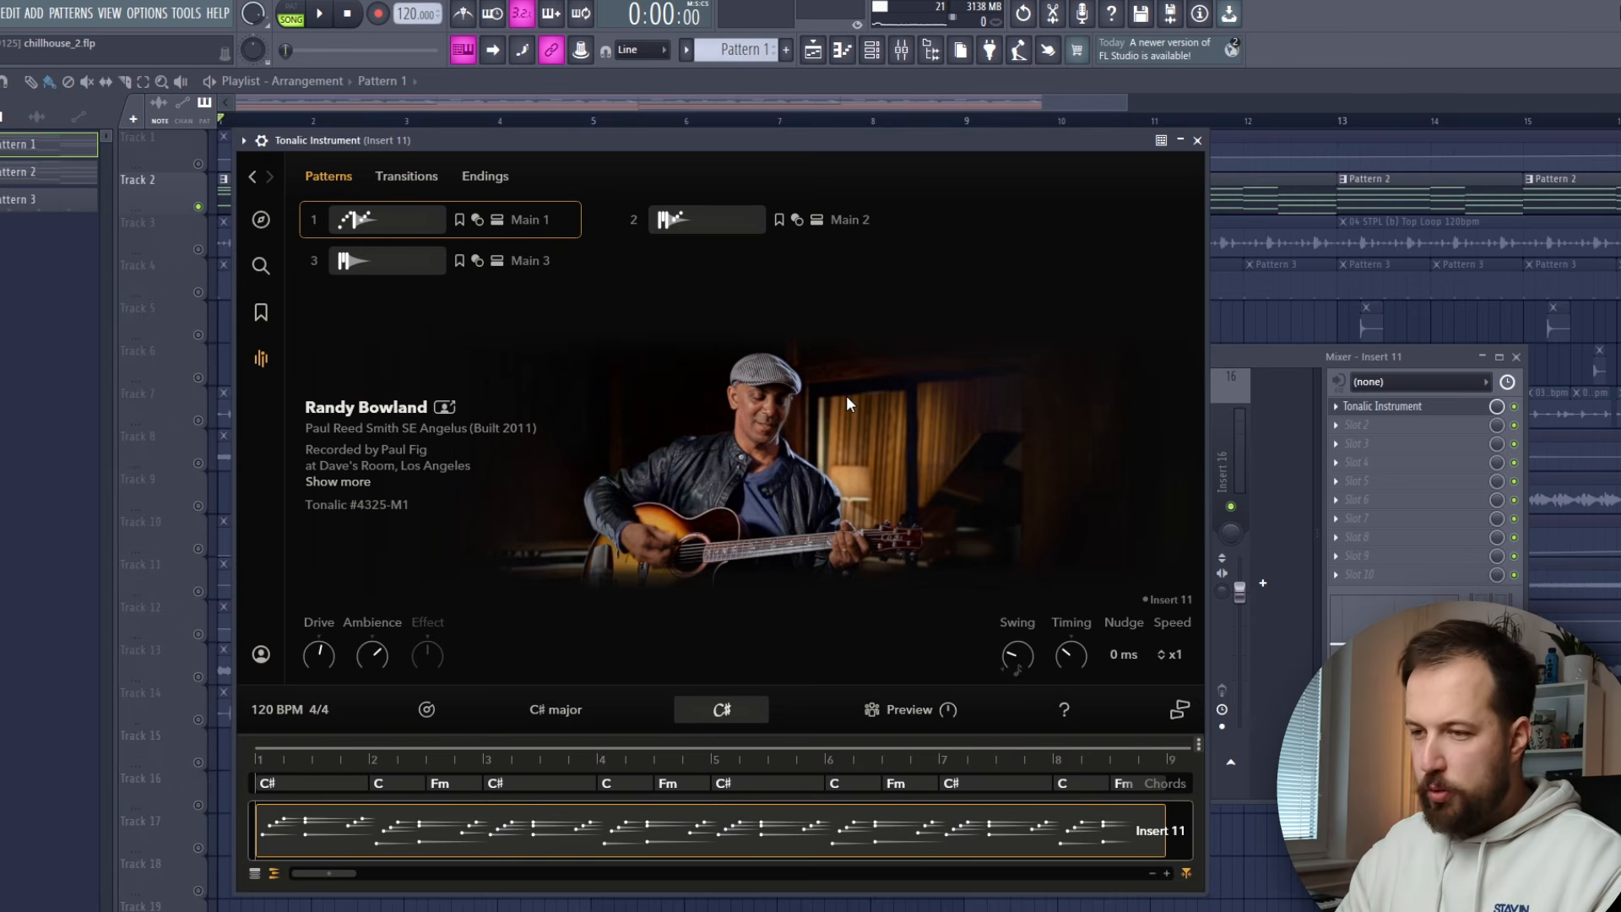
{"action": "left_click", "coordinate": [315, 220]}
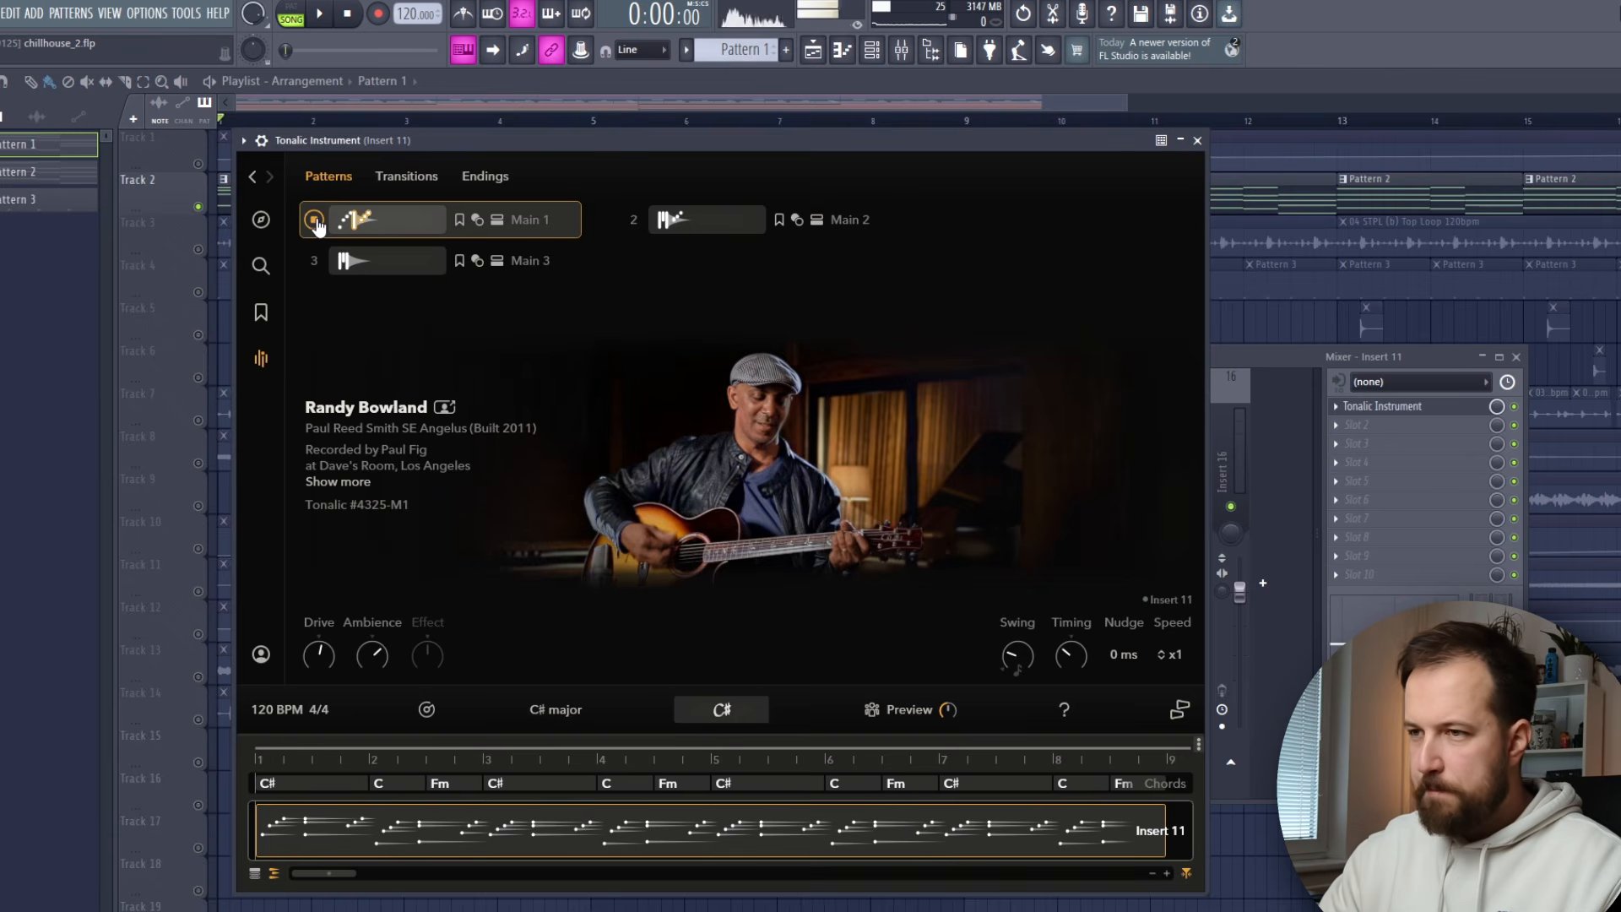
{"action": "left_click", "coordinate": [633, 221]}
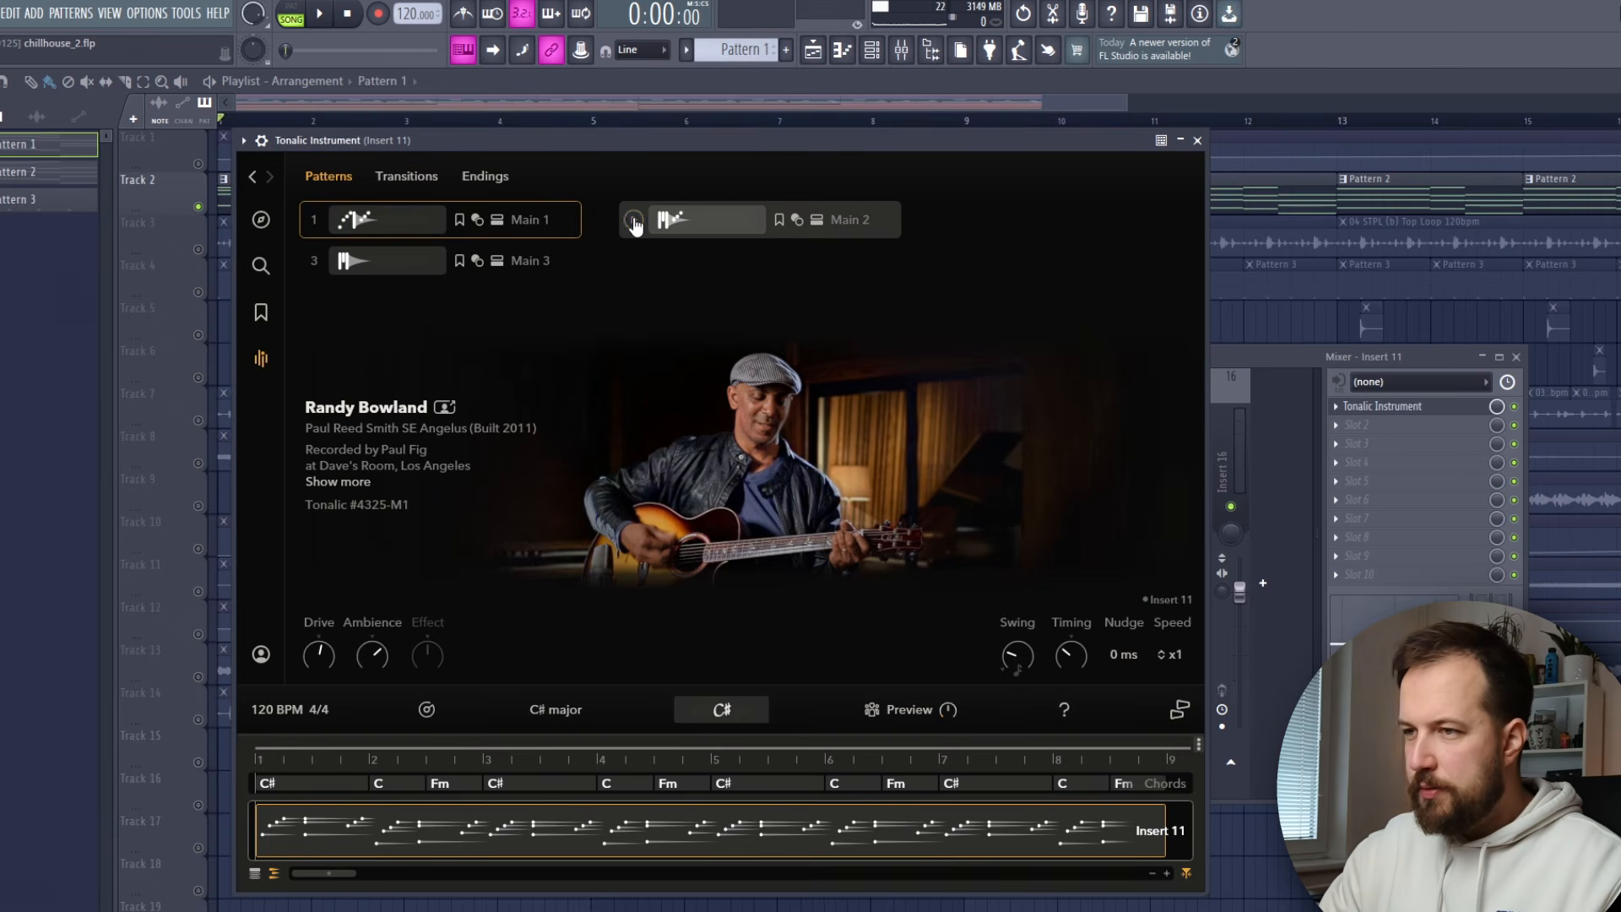
{"action": "left_click", "coordinate": [633, 221]}
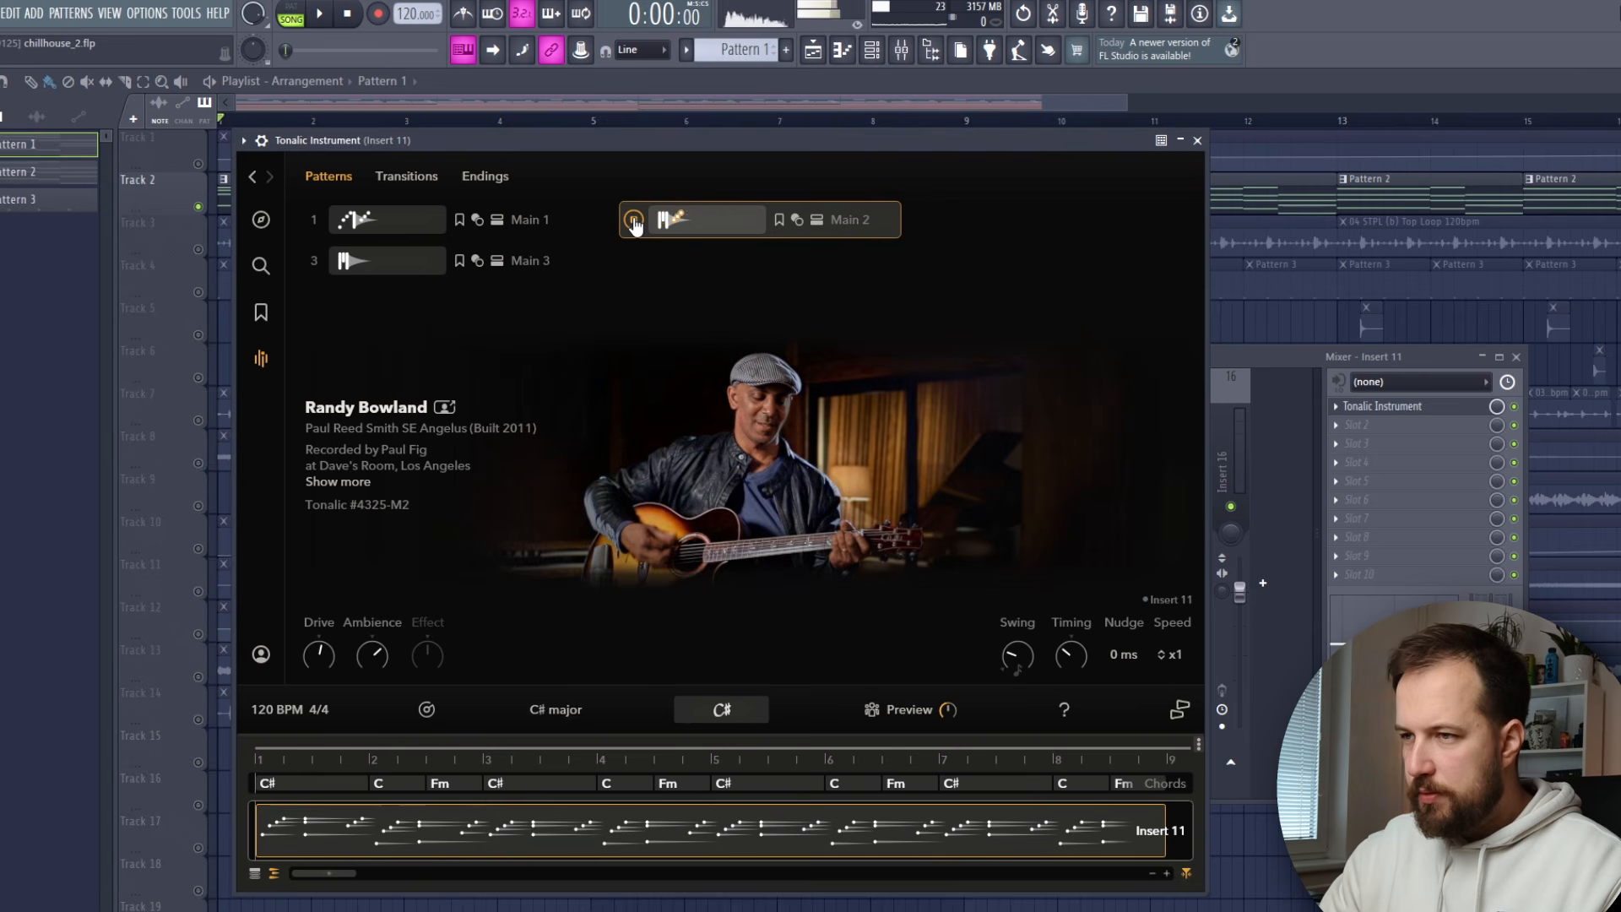
{"action": "left_click", "coordinate": [406, 175]}
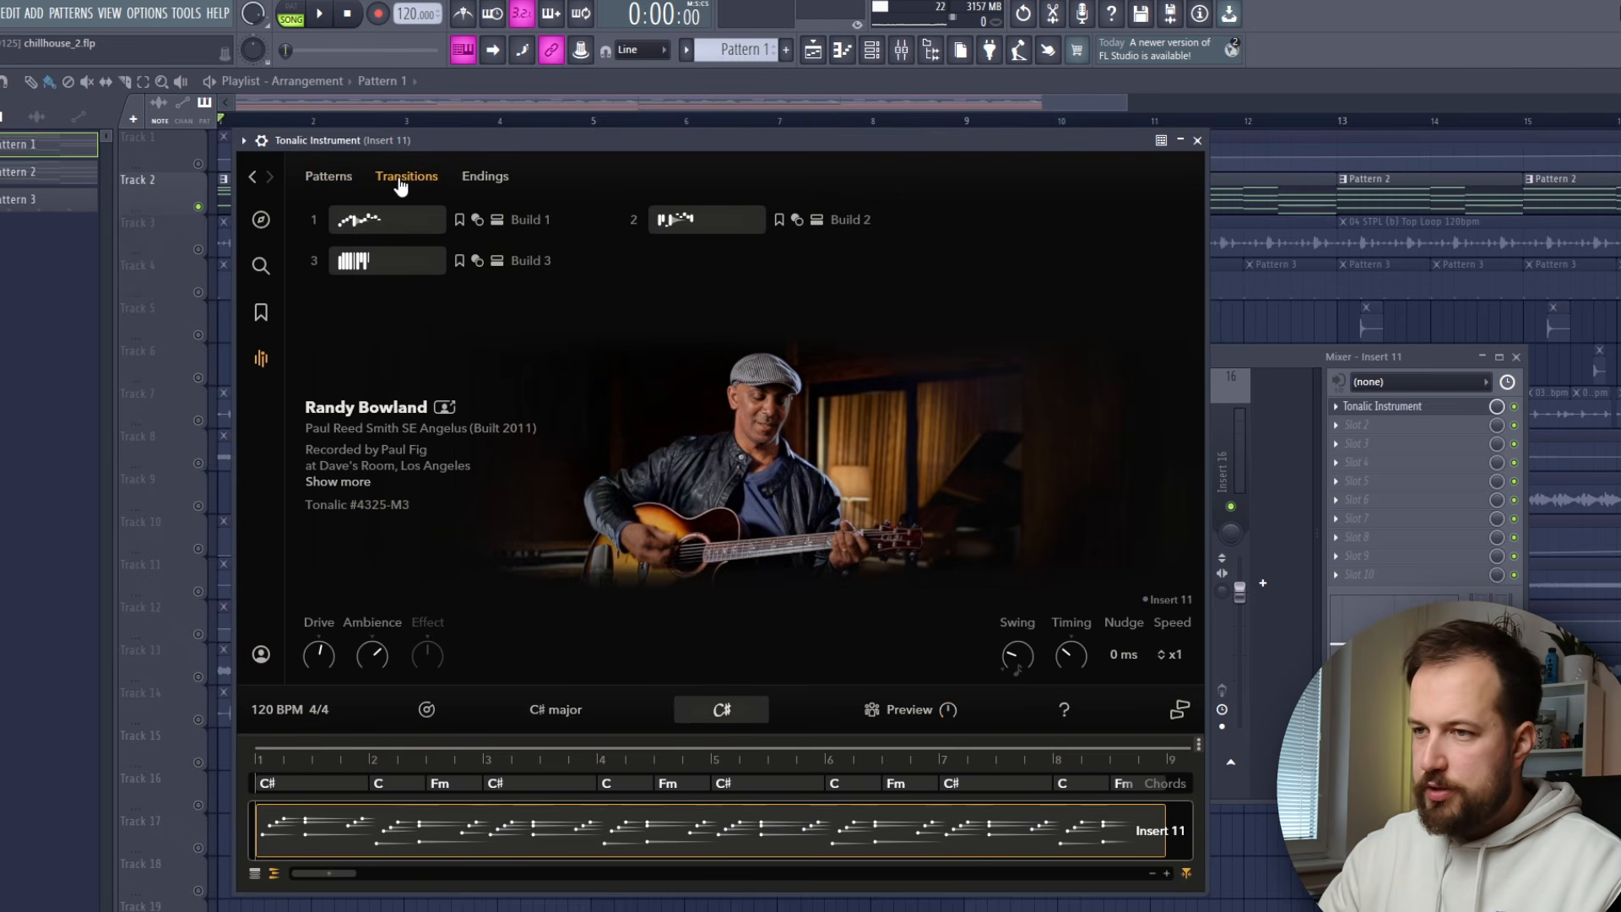
{"action": "left_click", "coordinate": [313, 221]}
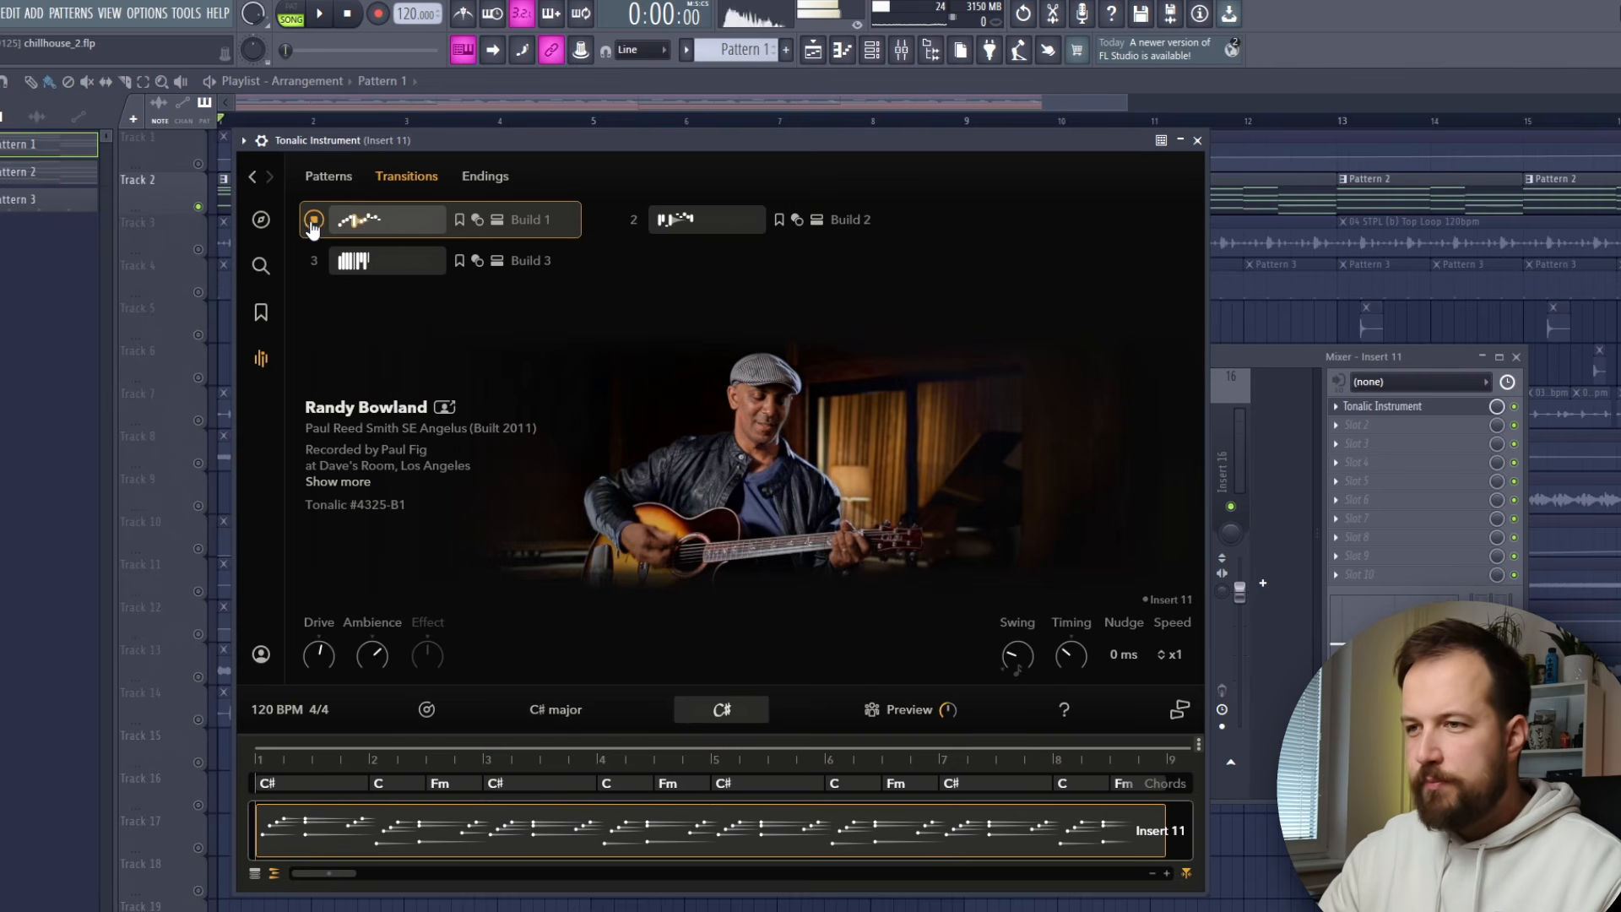
Preview the Build 2 transition and place it in the guitar track at bar 4, playing the song to hear it in context.
{"action": "left_click", "coordinate": [633, 221]}
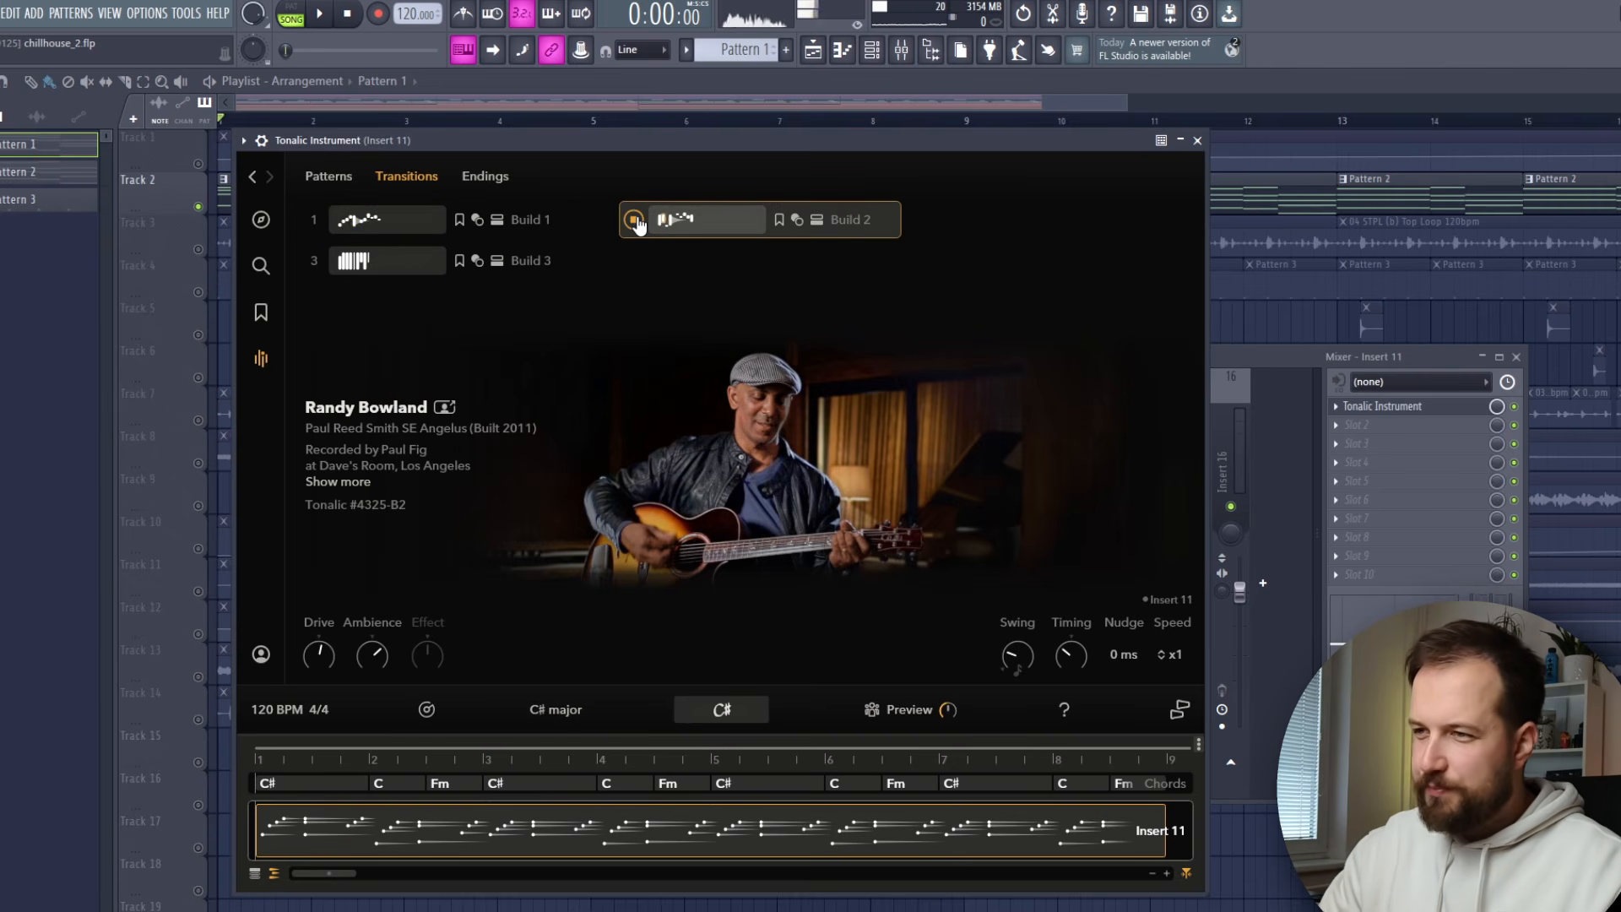
{"action": "left_click_drag", "start_coordinate": [688, 219], "coordinate": [596, 824]}
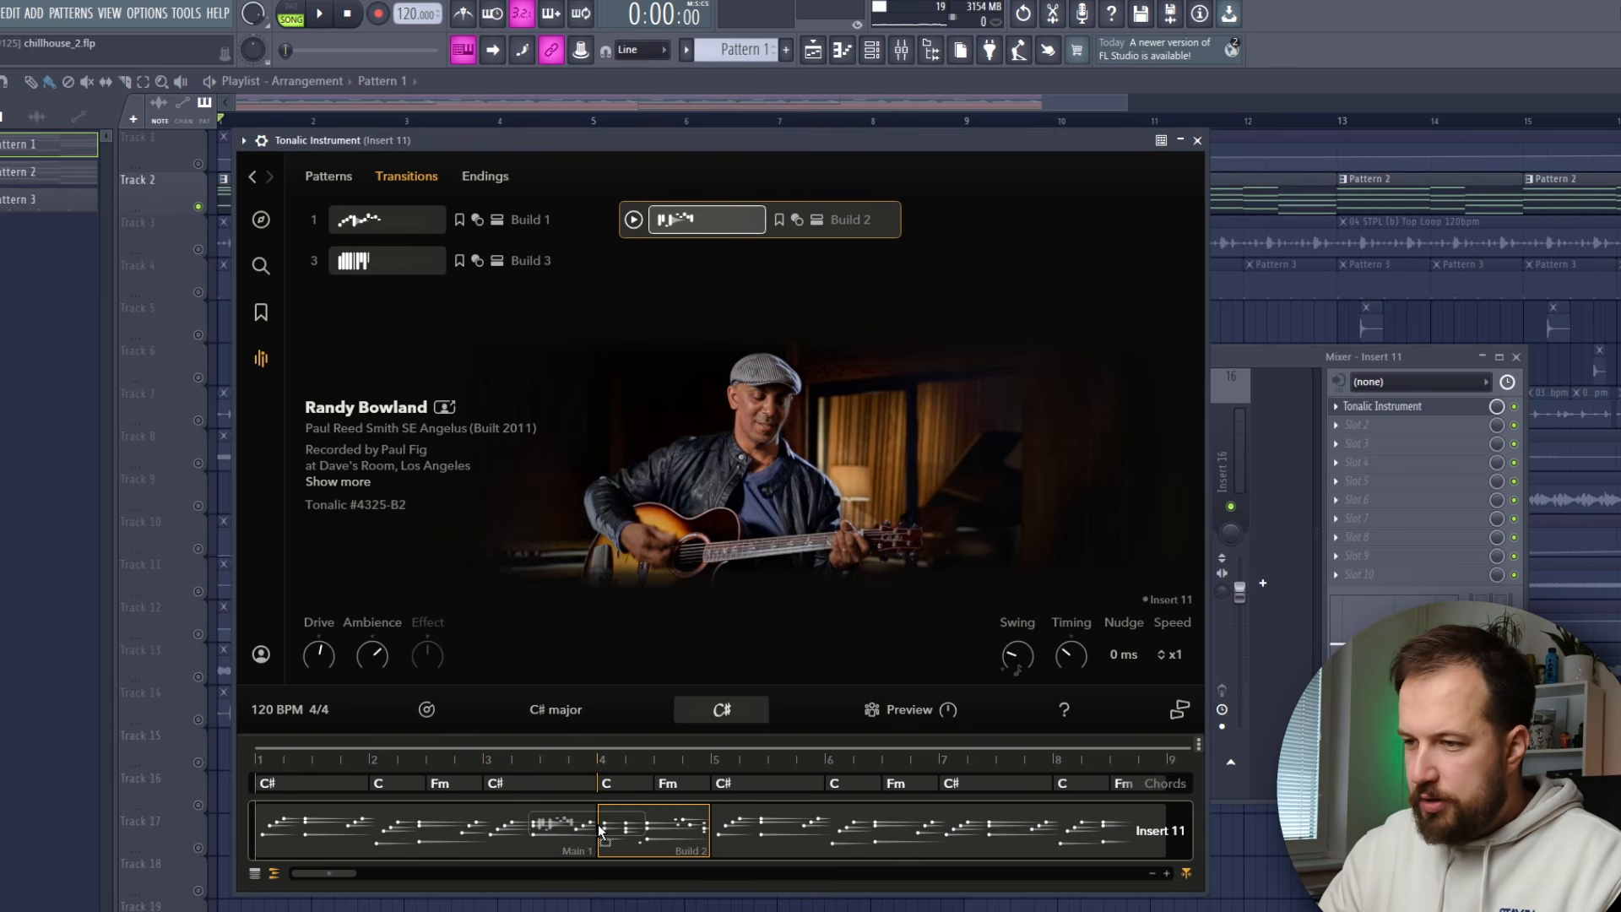
{"action": "left_click_drag", "start_coordinate": [597, 824], "coordinate": [598, 824]}
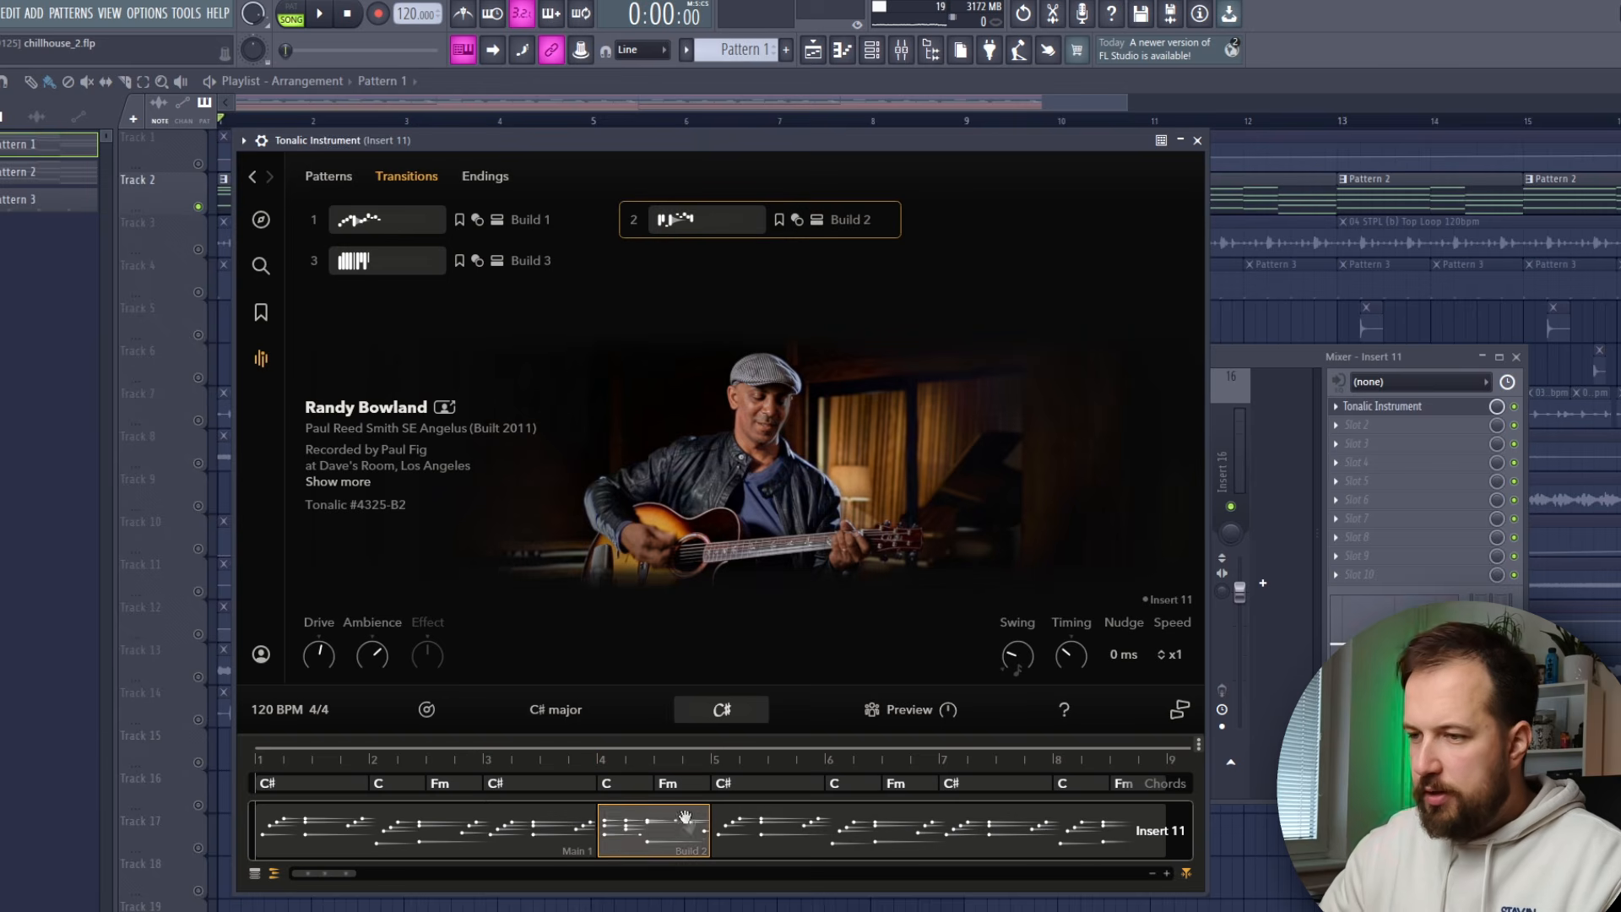
{"action": "left_click", "coordinate": [325, 13]}
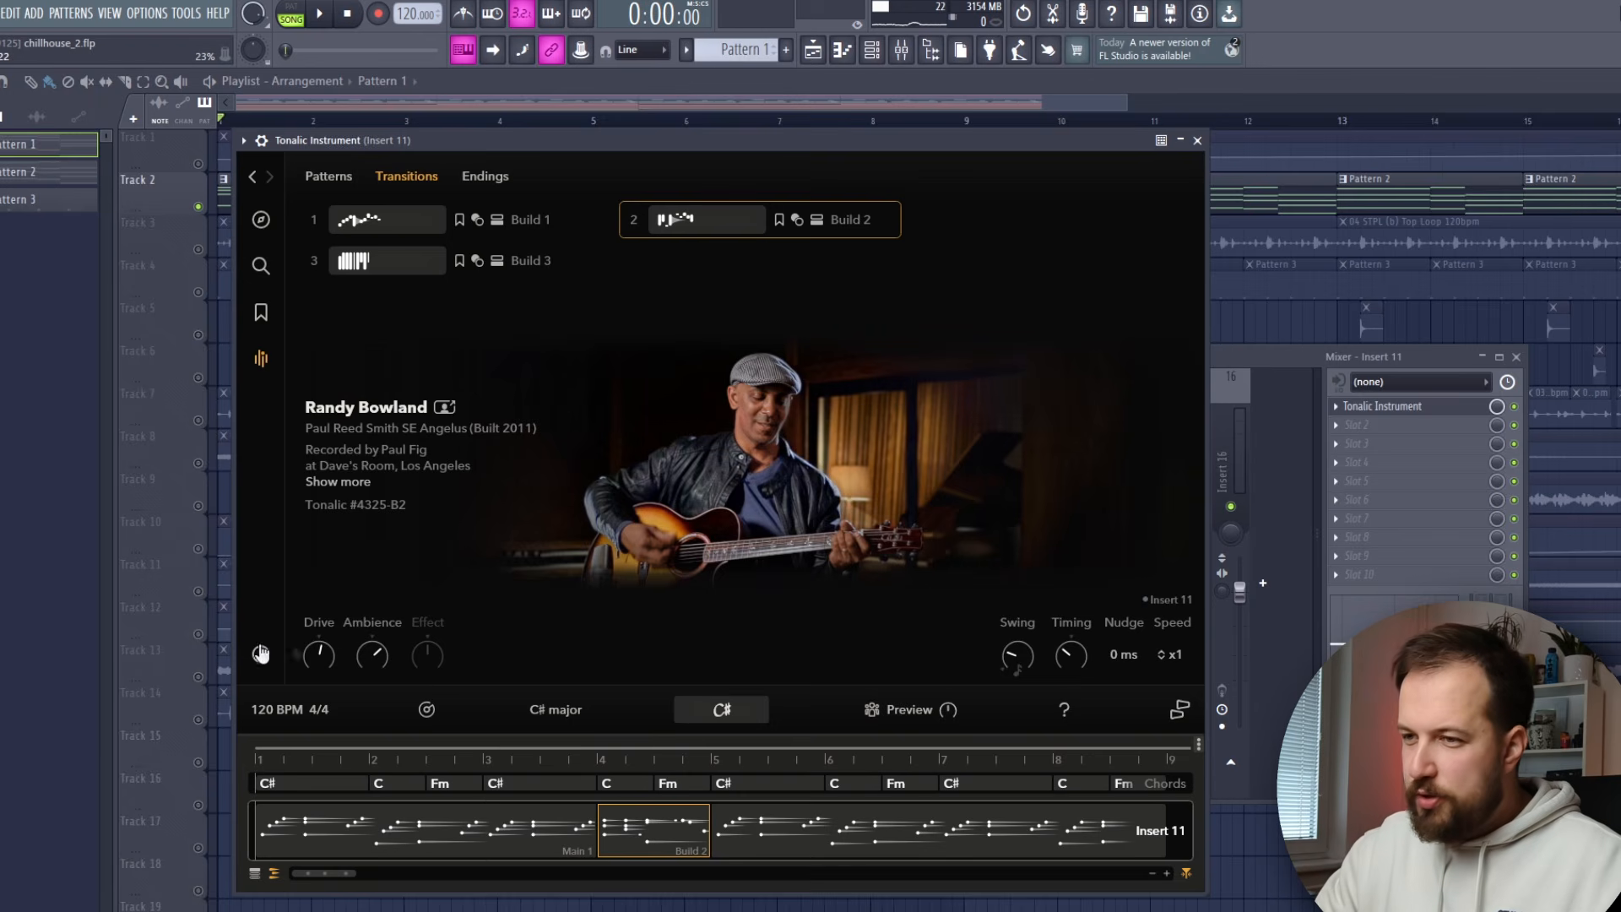
Raise the guitar's Drive and Ambience, and open the first Main 1 section in the note editor.
{"action": "mouse_move", "coordinate": [336, 653]}
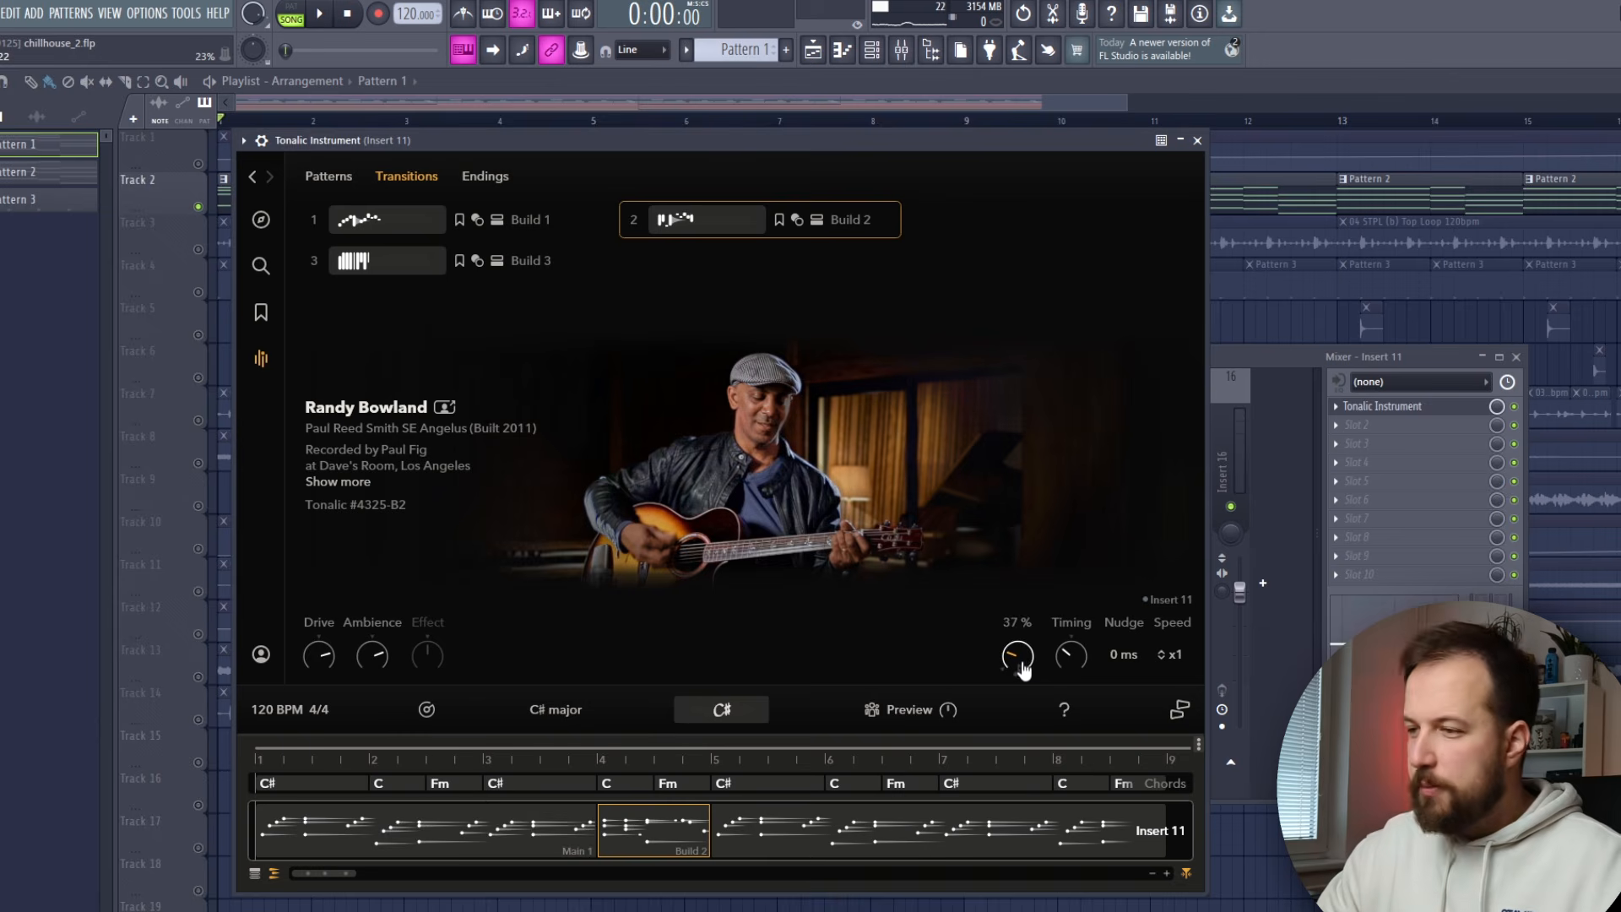
{"action": "left_click", "coordinate": [509, 826]}
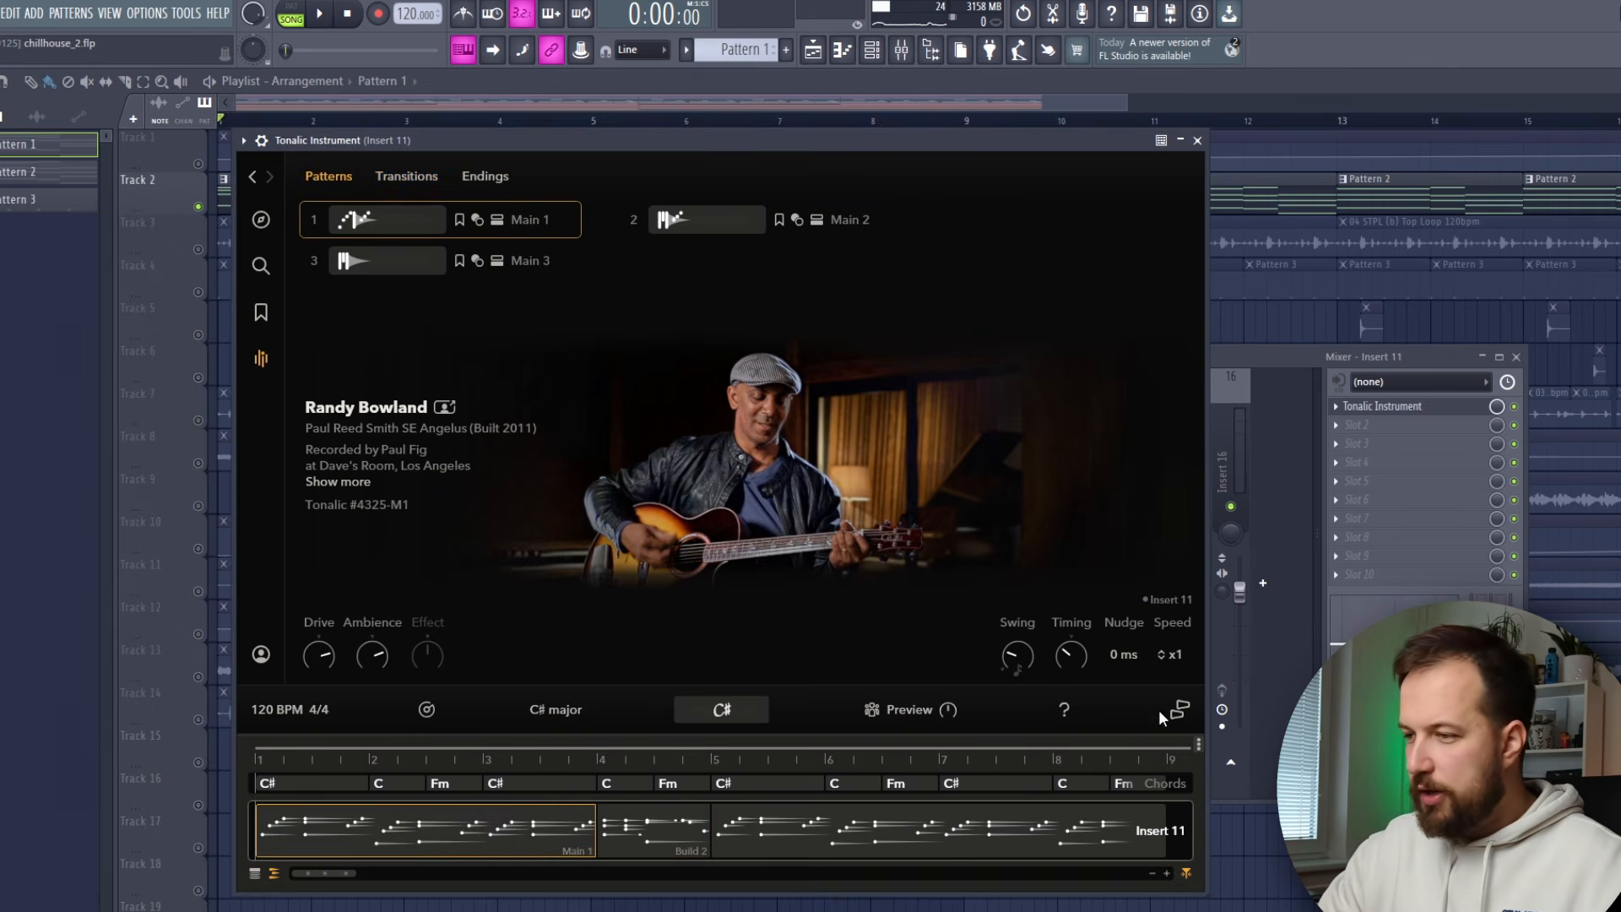
{"action": "left_click", "coordinate": [1180, 712]}
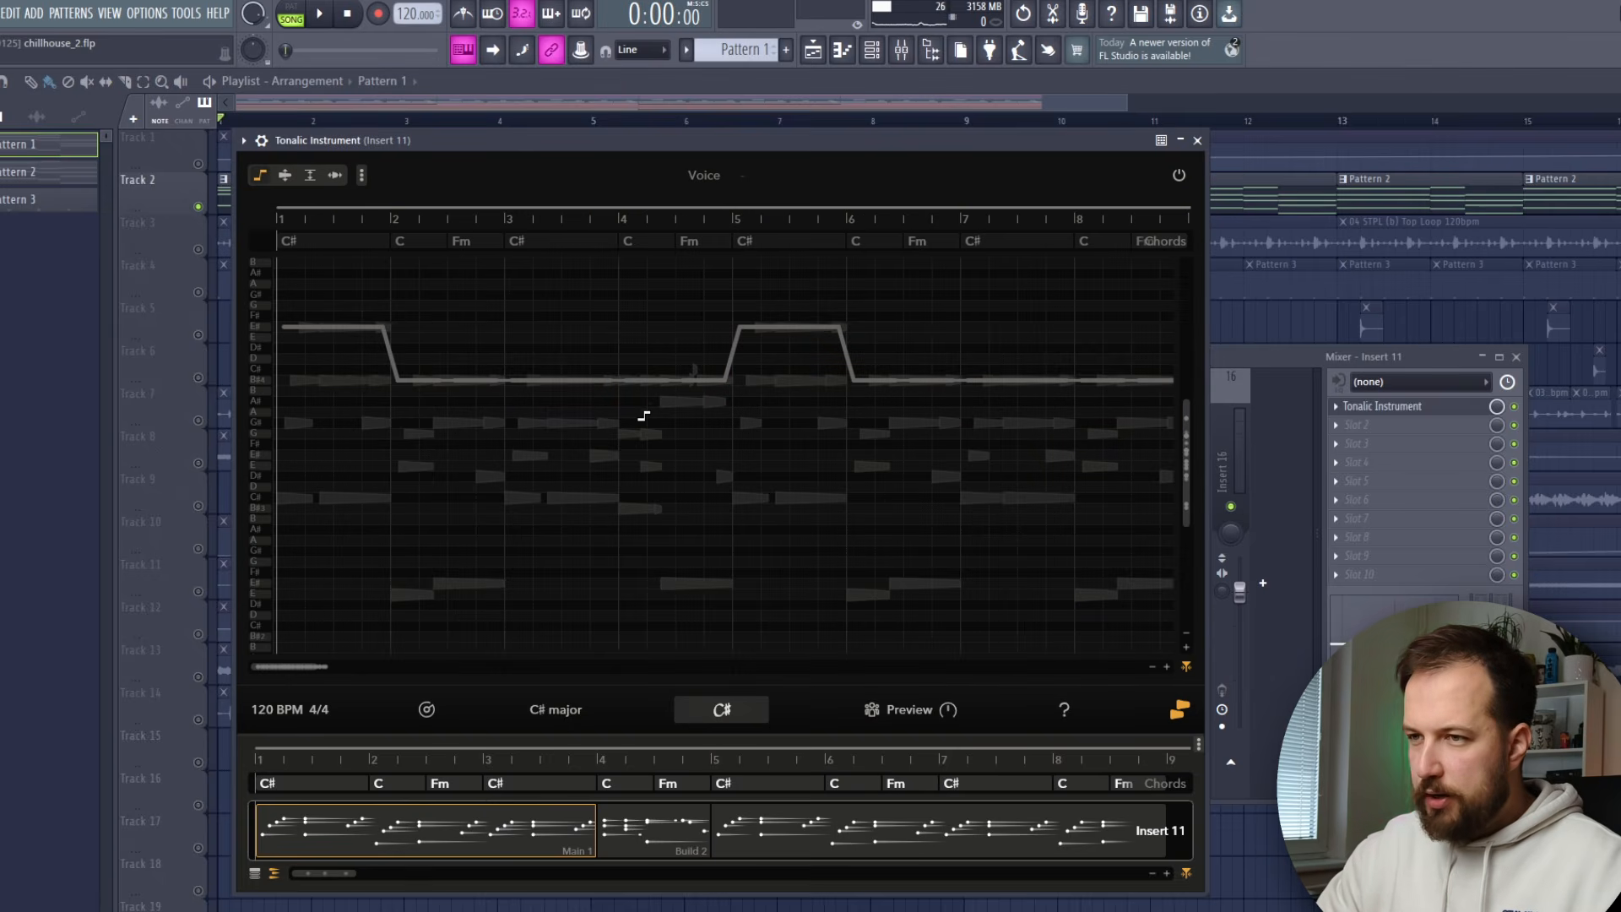
Try raising the long top note in bar 1 to G 4 and G# 4 during playback, and move it back to E# 4.
{"action": "left_click", "coordinate": [286, 174]}
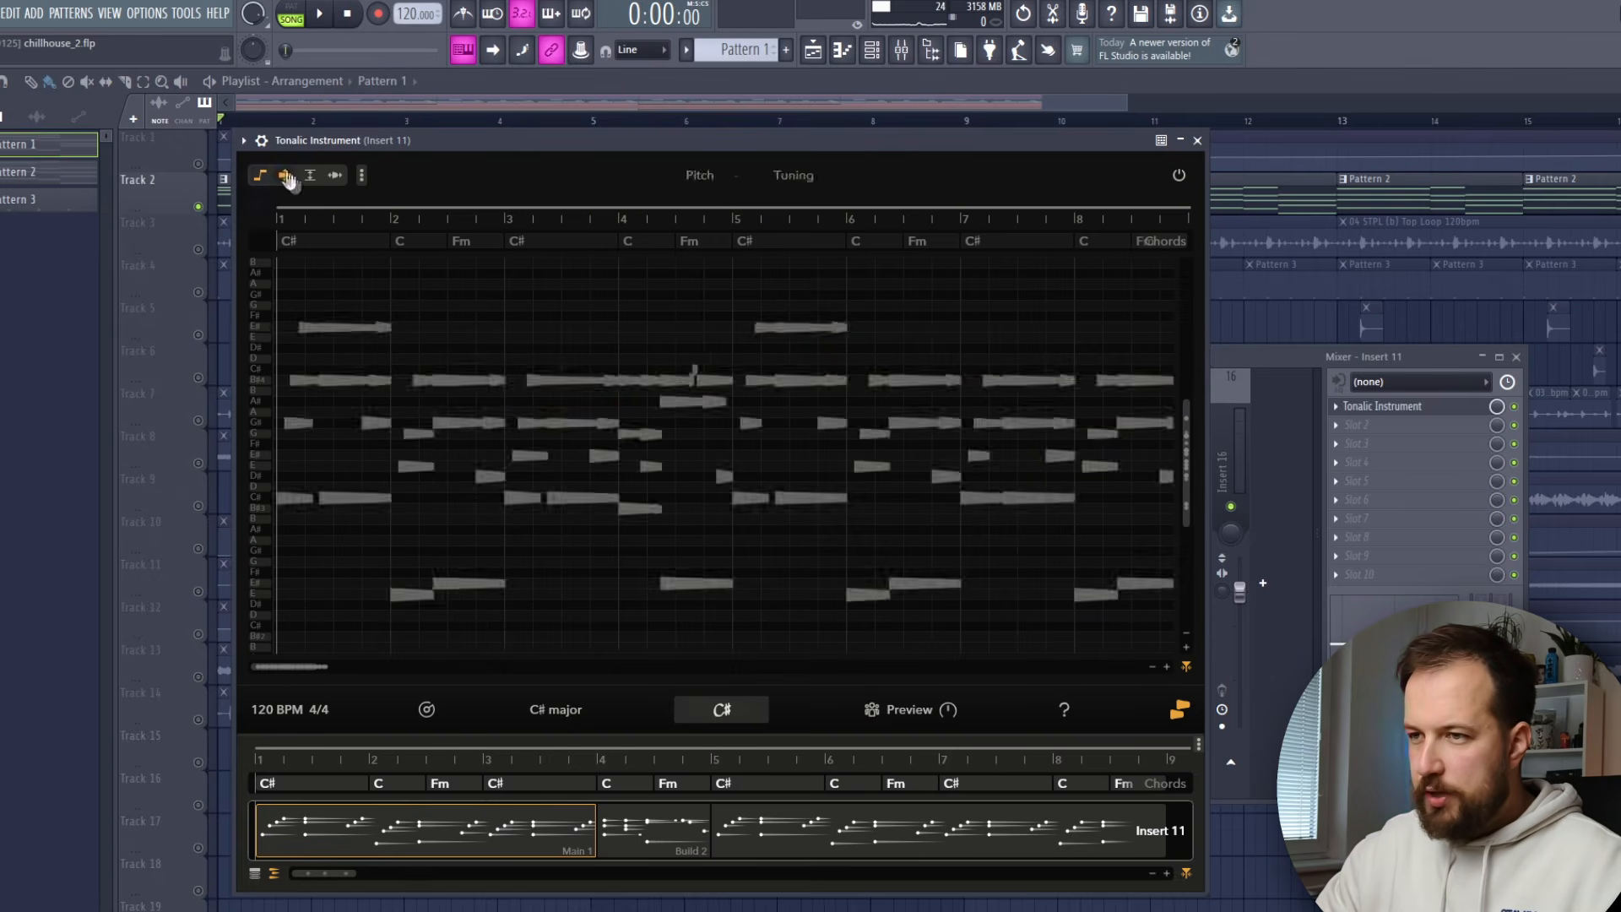
{"action": "left_click", "coordinate": [341, 328]}
{"action": "left_click_drag", "start_coordinate": [336, 313], "coordinate": [336, 289]}
{"action": "left_click", "coordinate": [321, 14]}
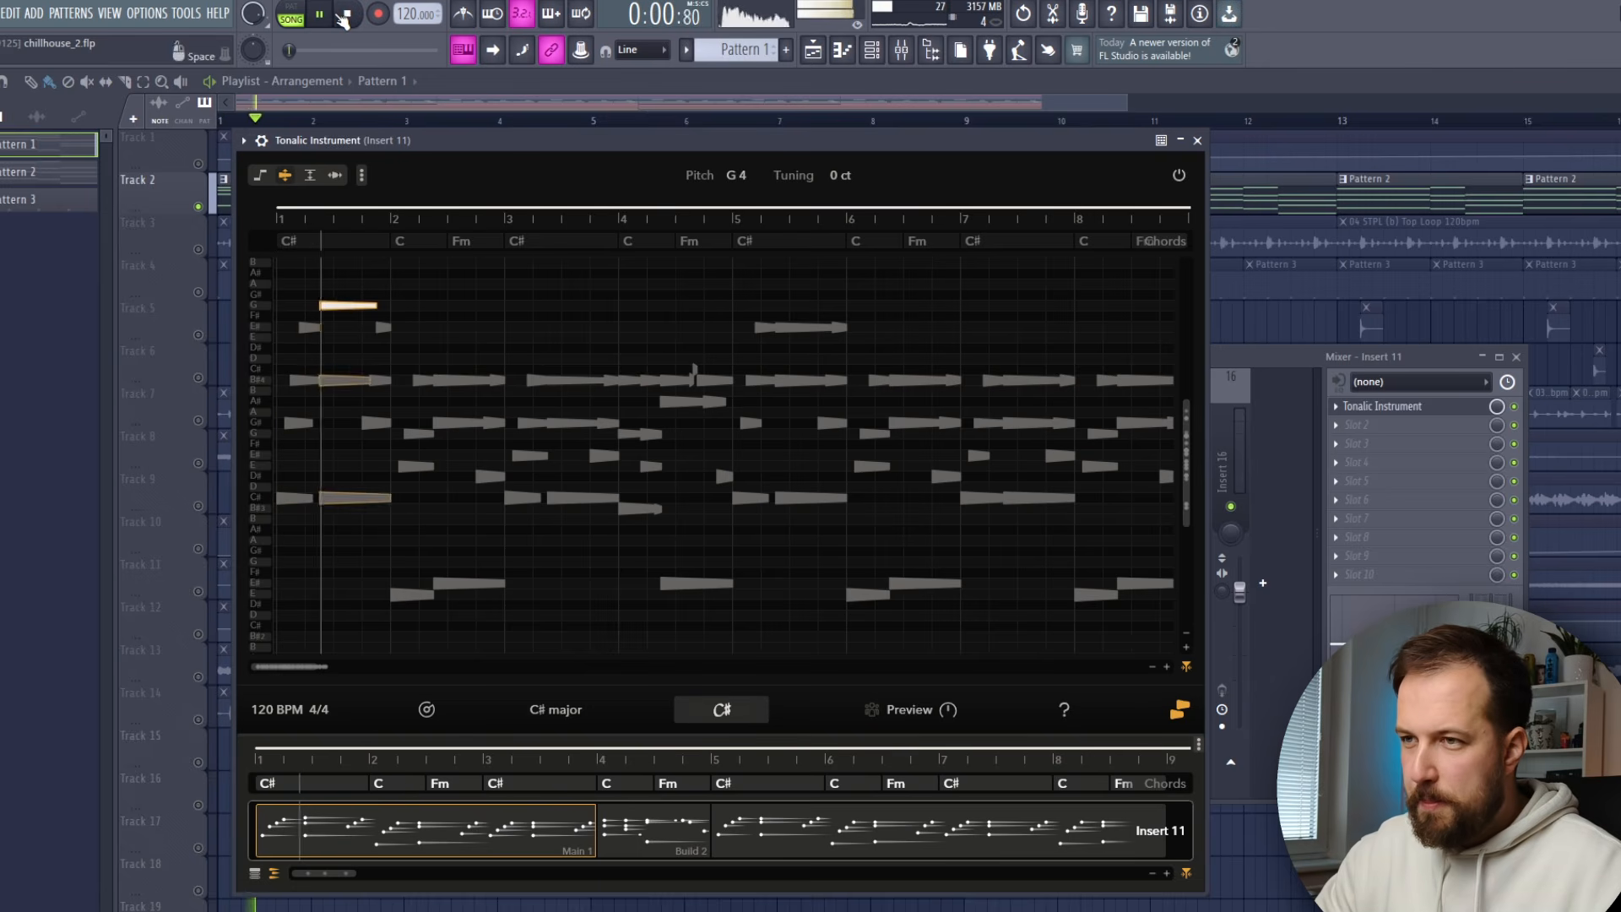
{"action": "key", "text": "Up"}
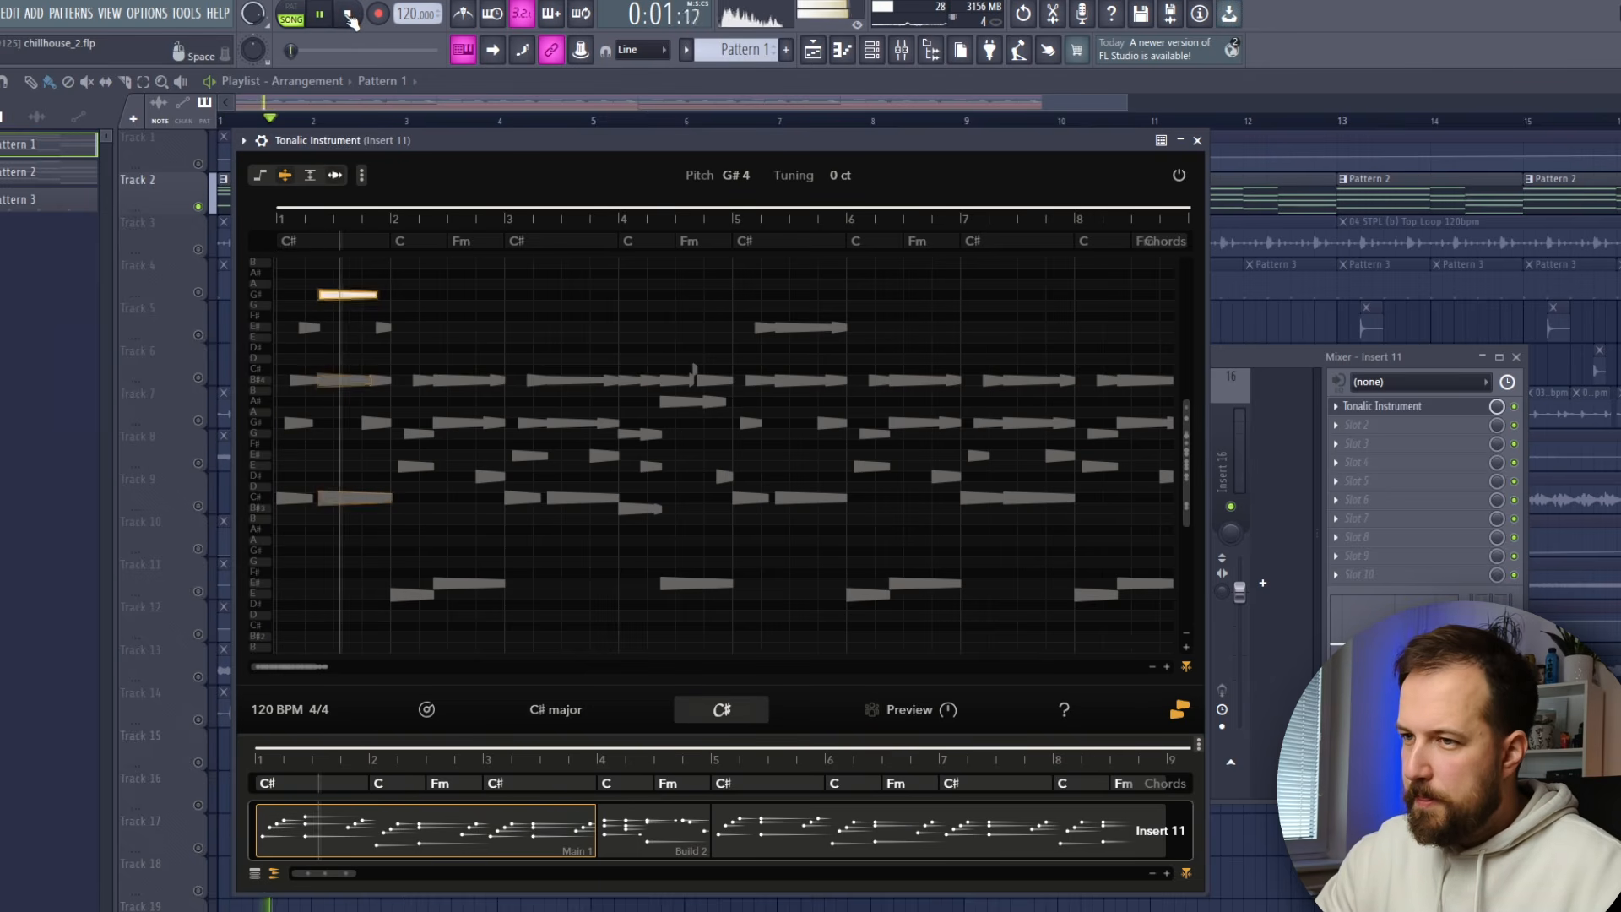
{"action": "left_click", "coordinate": [347, 15]}
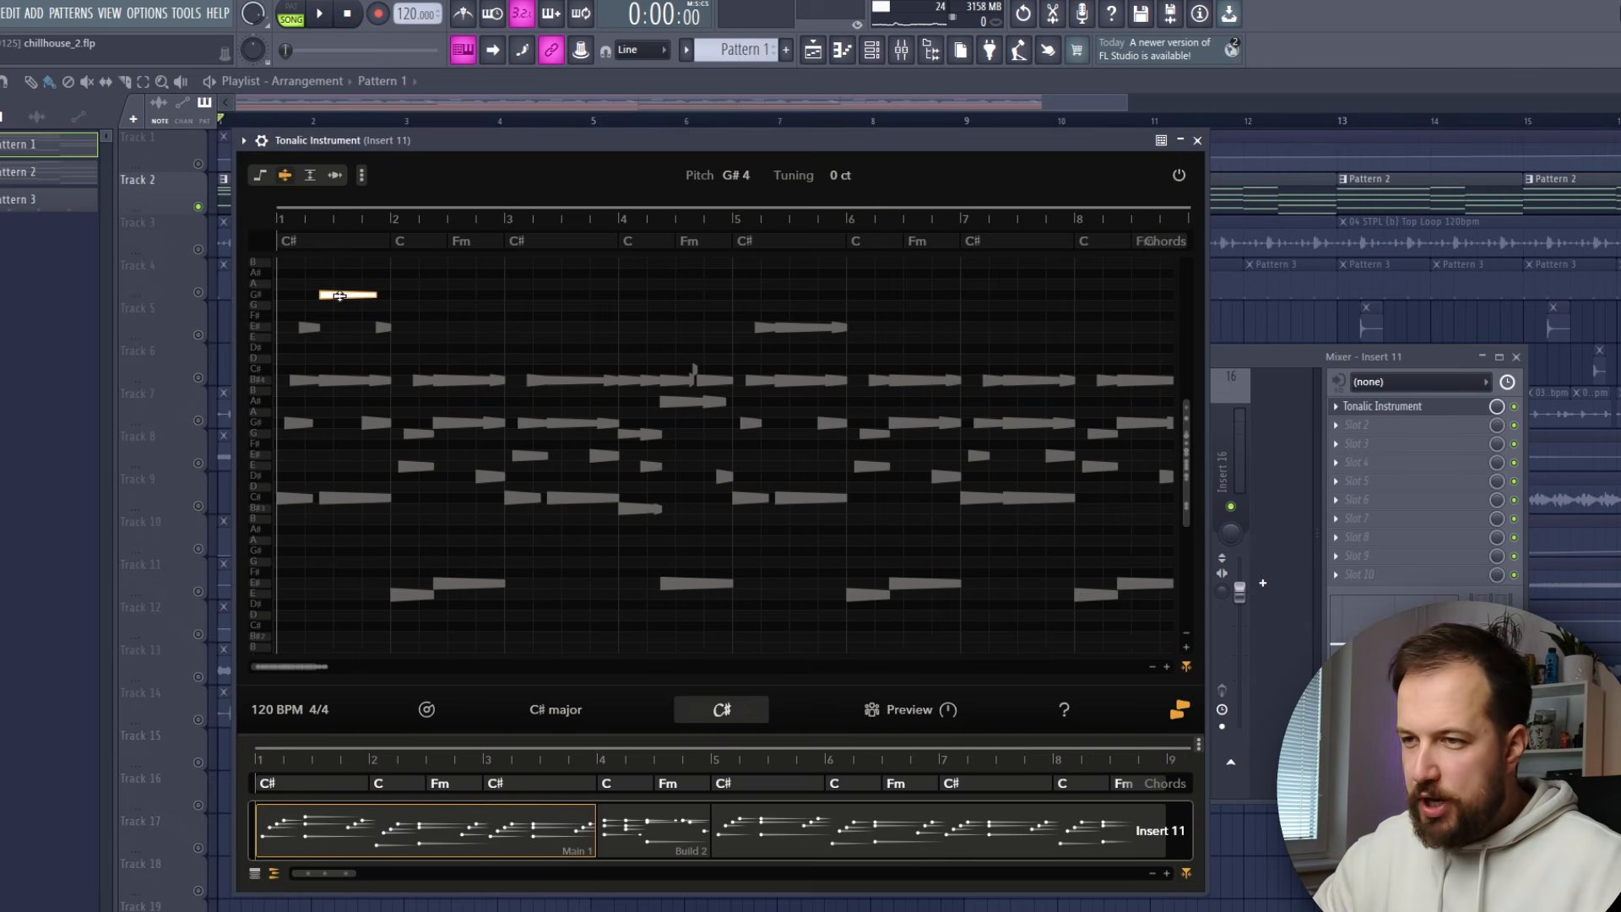
{"action": "left_click_drag", "start_coordinate": [339, 295], "coordinate": [341, 327]}
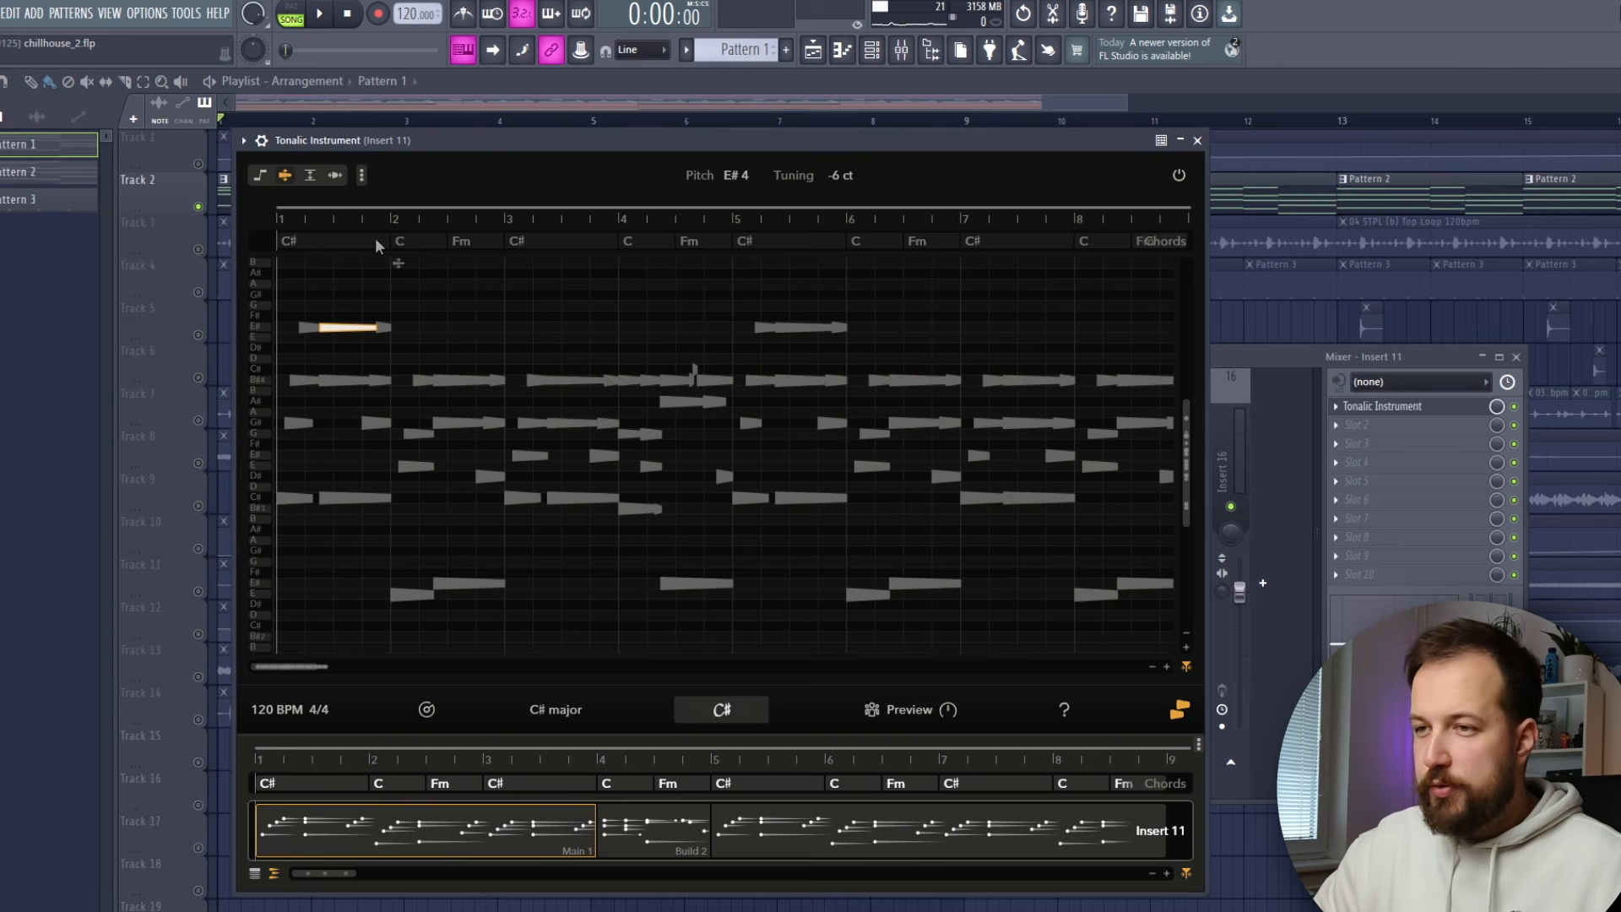
Look through the remaining note-editing modes, including Timing, on the long top note in bar 1.
{"action": "left_click", "coordinate": [310, 175]}
{"action": "mouse_move", "coordinate": [340, 329]}
{"action": "left_mouse_down"}
{"action": "mouse_move", "coordinate": [360, 150]}
{"action": "mouse_move", "coordinate": [370, 221]}
{"action": "mouse_move", "coordinate": [369, 136]}
{"action": "left_mouse_up"}
{"action": "left_click", "coordinate": [335, 174]}
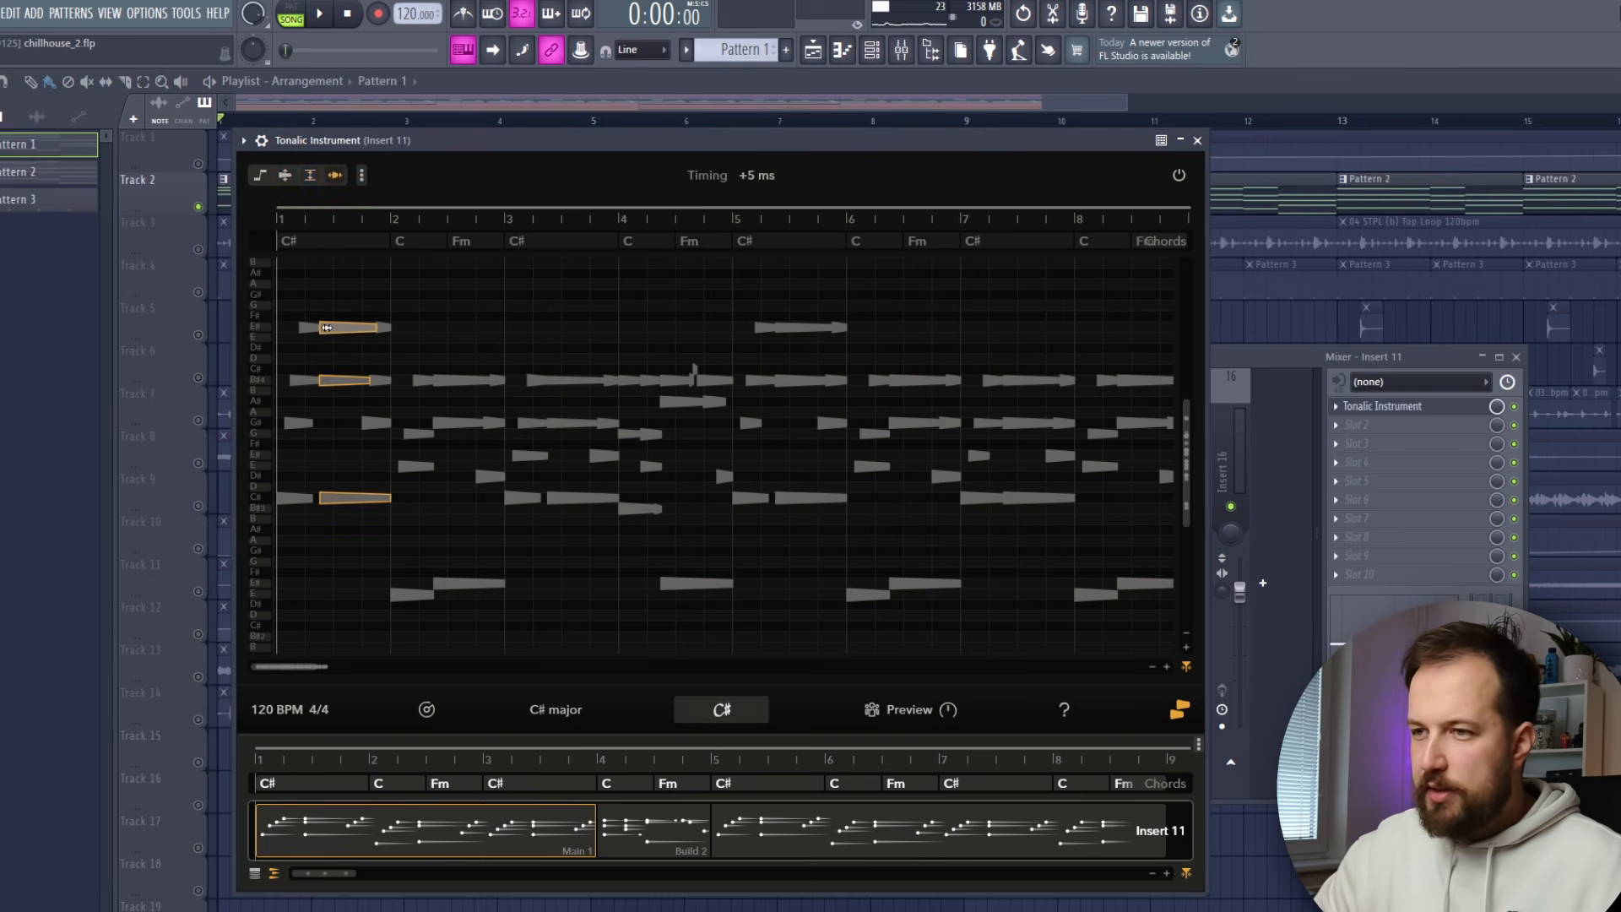
Try the bar 1 voice at G# 3 and set it to G# 4, playing the song after each change.
{"action": "left_click", "coordinate": [259, 179]}
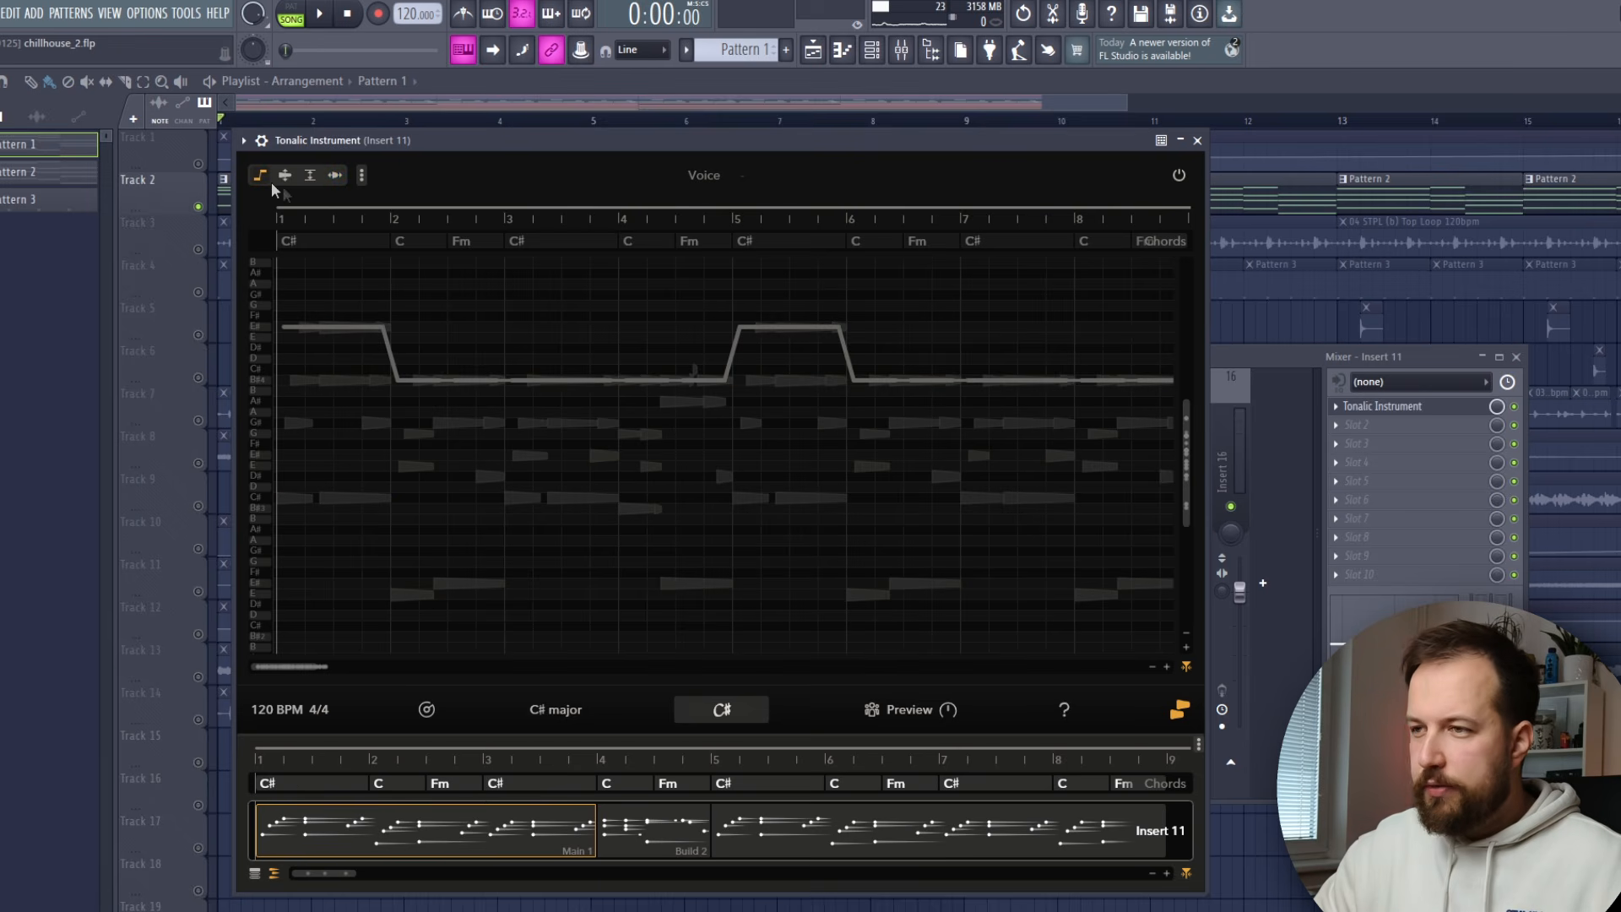
{"action": "left_click", "coordinate": [329, 328]}
{"action": "left_click_drag", "start_coordinate": [328, 336], "coordinate": [332, 419]}
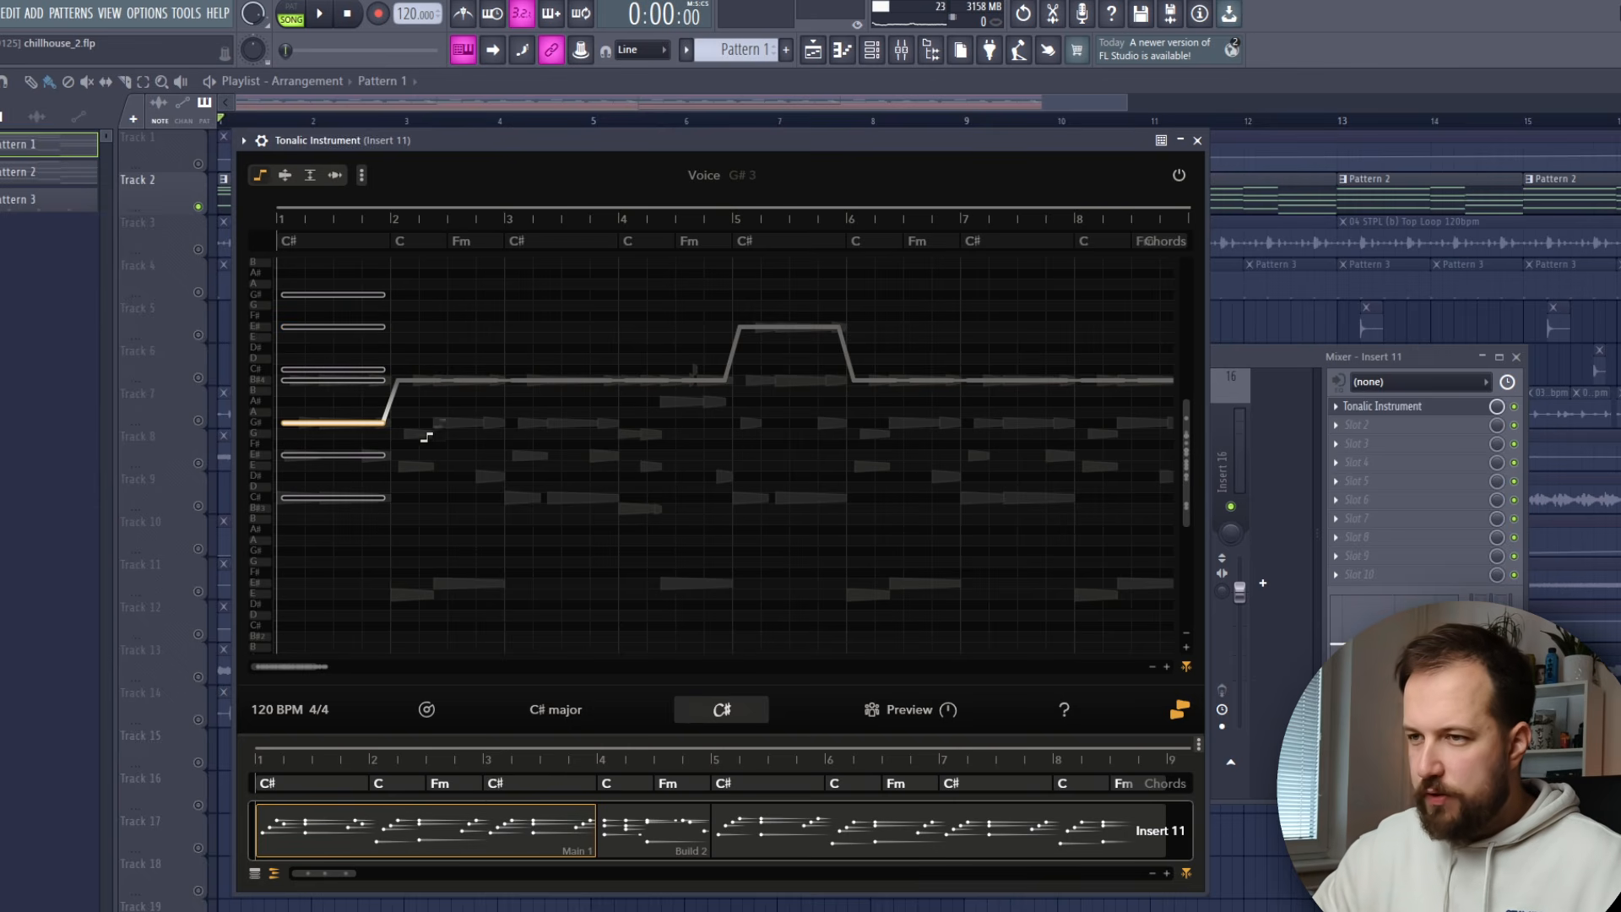
{"action": "left_click", "coordinate": [323, 14]}
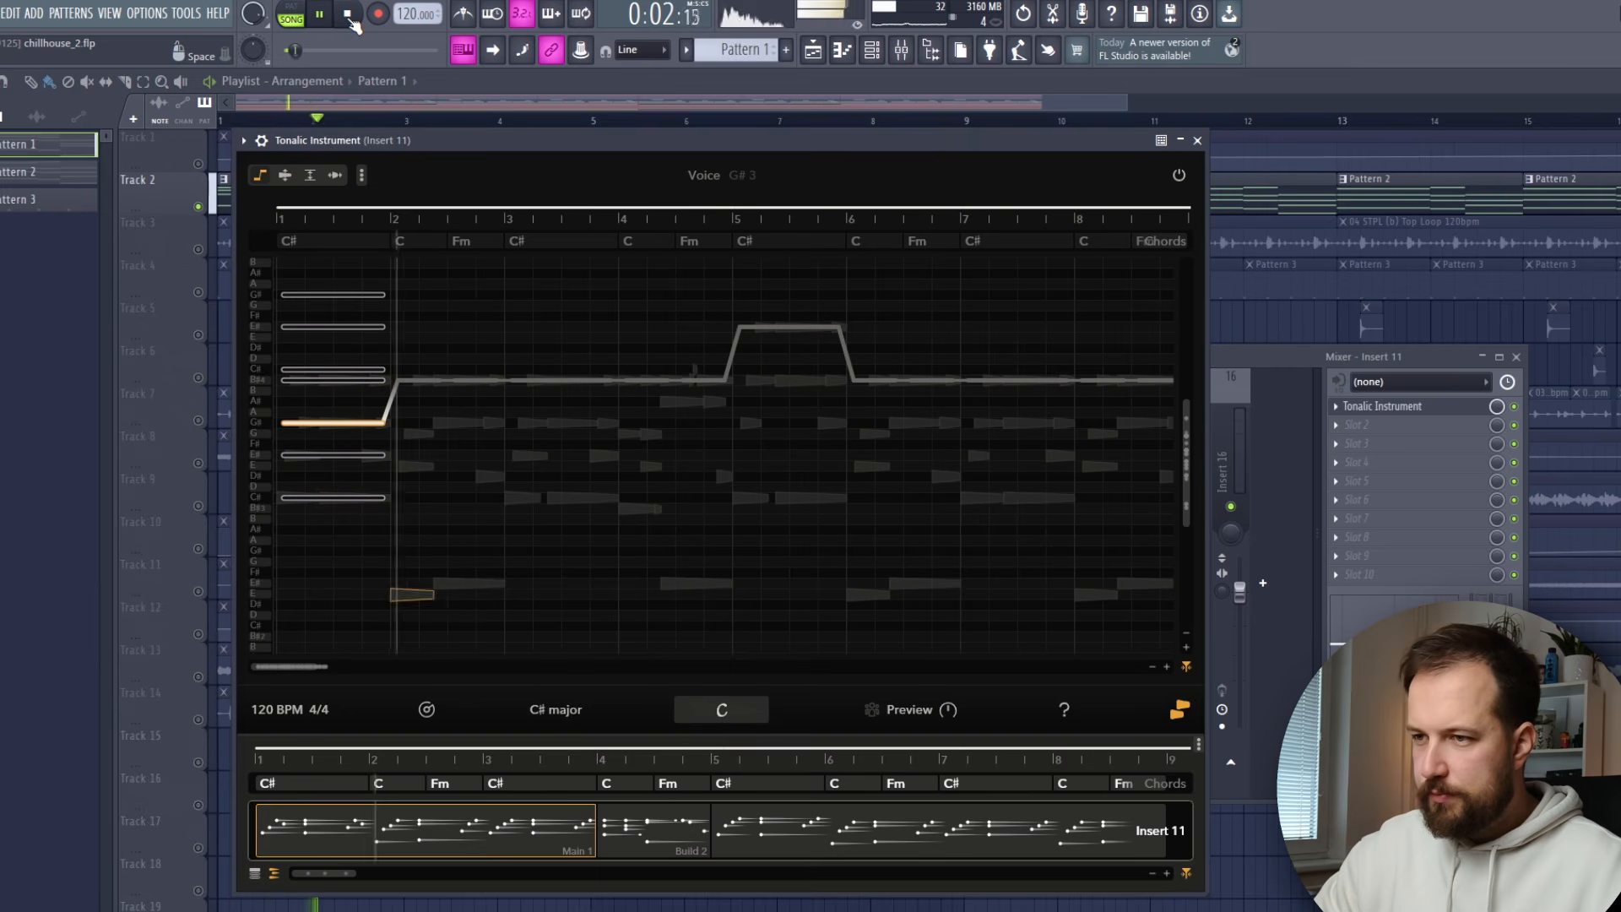
{"action": "left_click", "coordinate": [347, 15]}
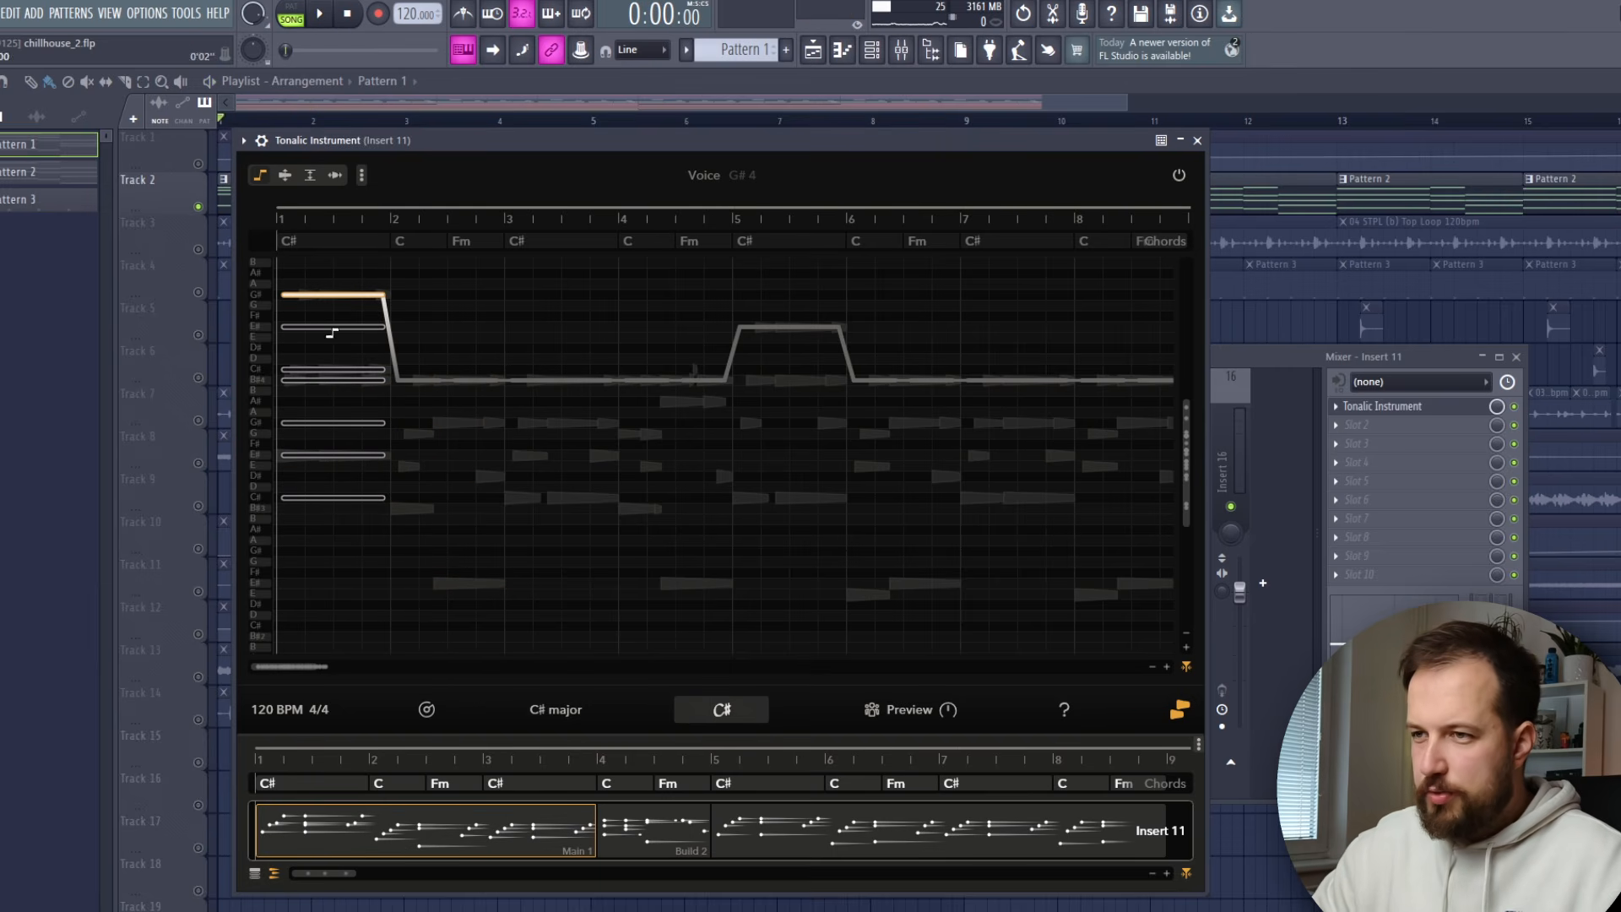
{"action": "key", "text": "space"}
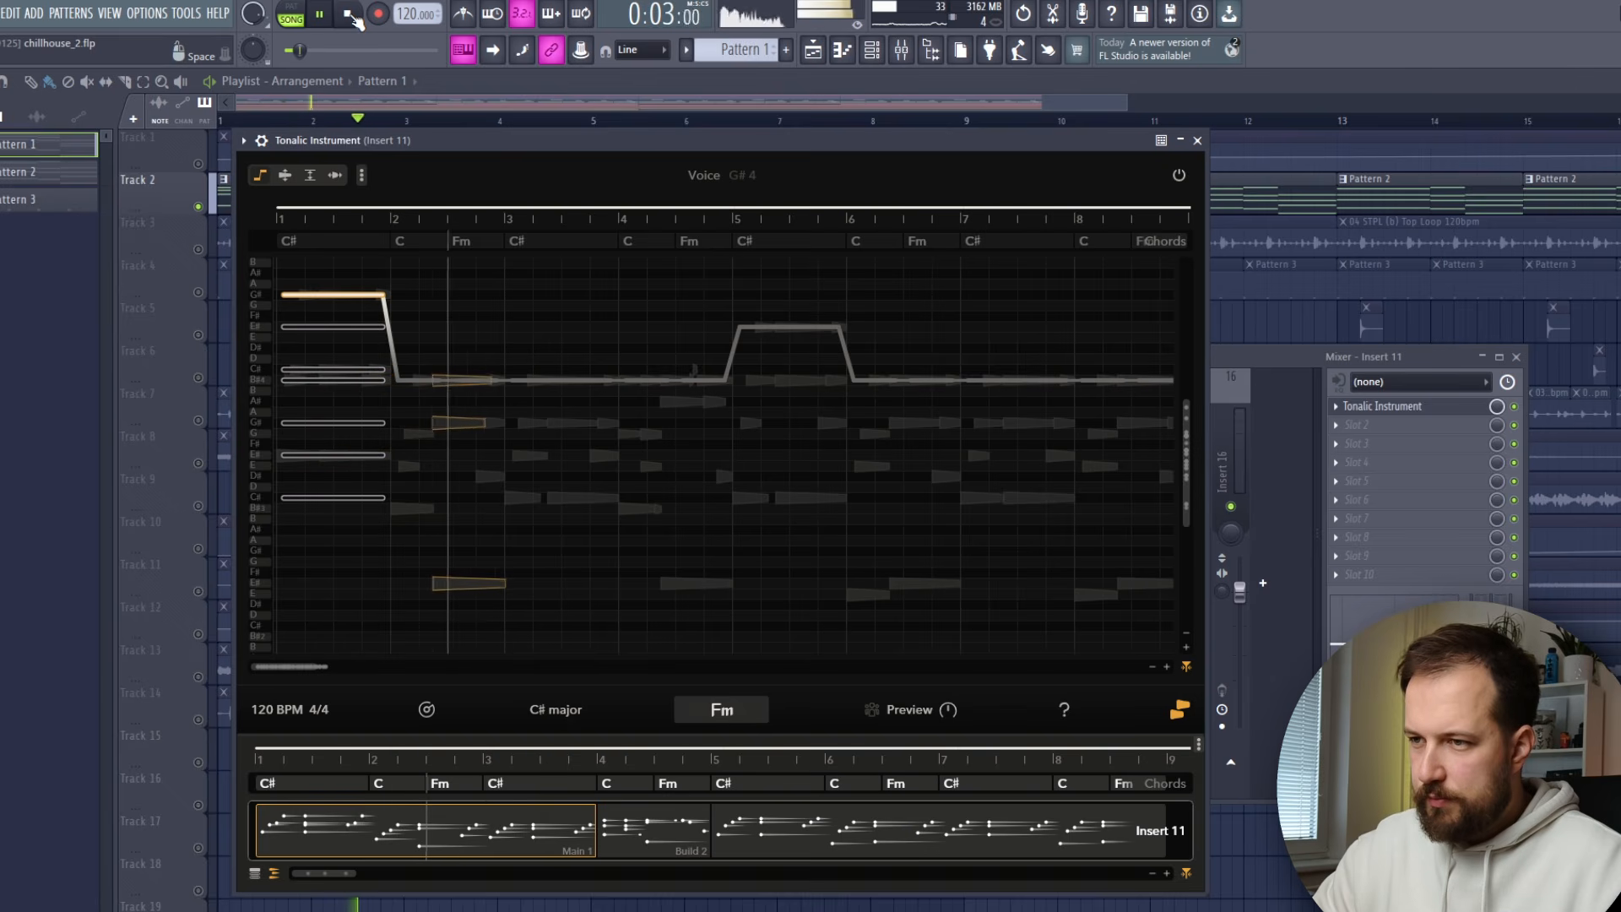
{"action": "left_click", "coordinate": [347, 16]}
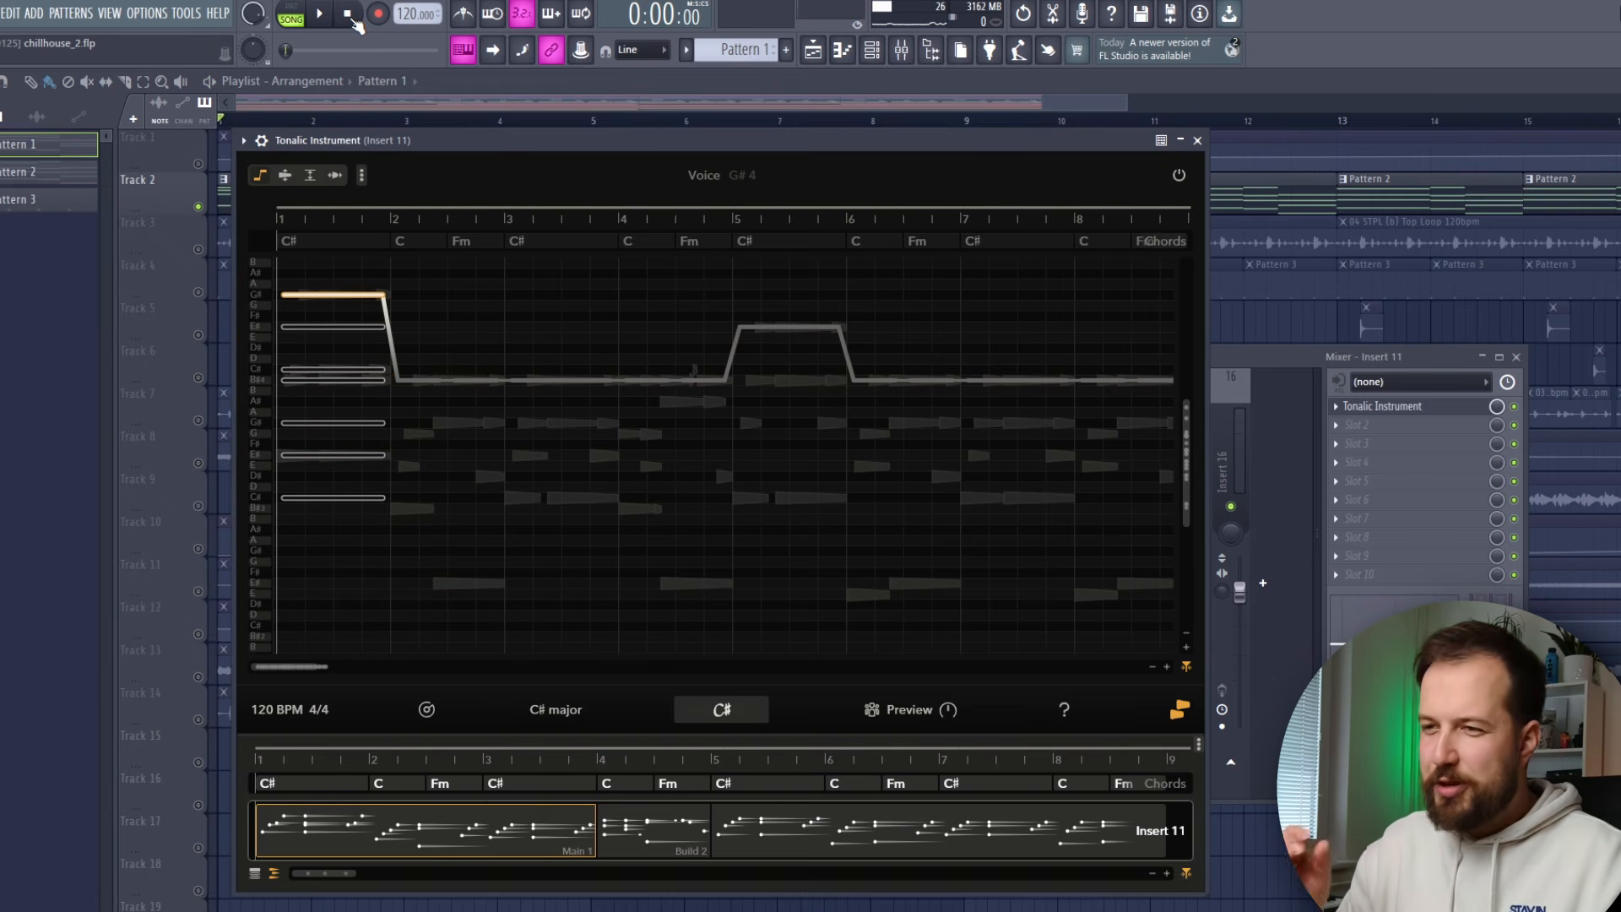
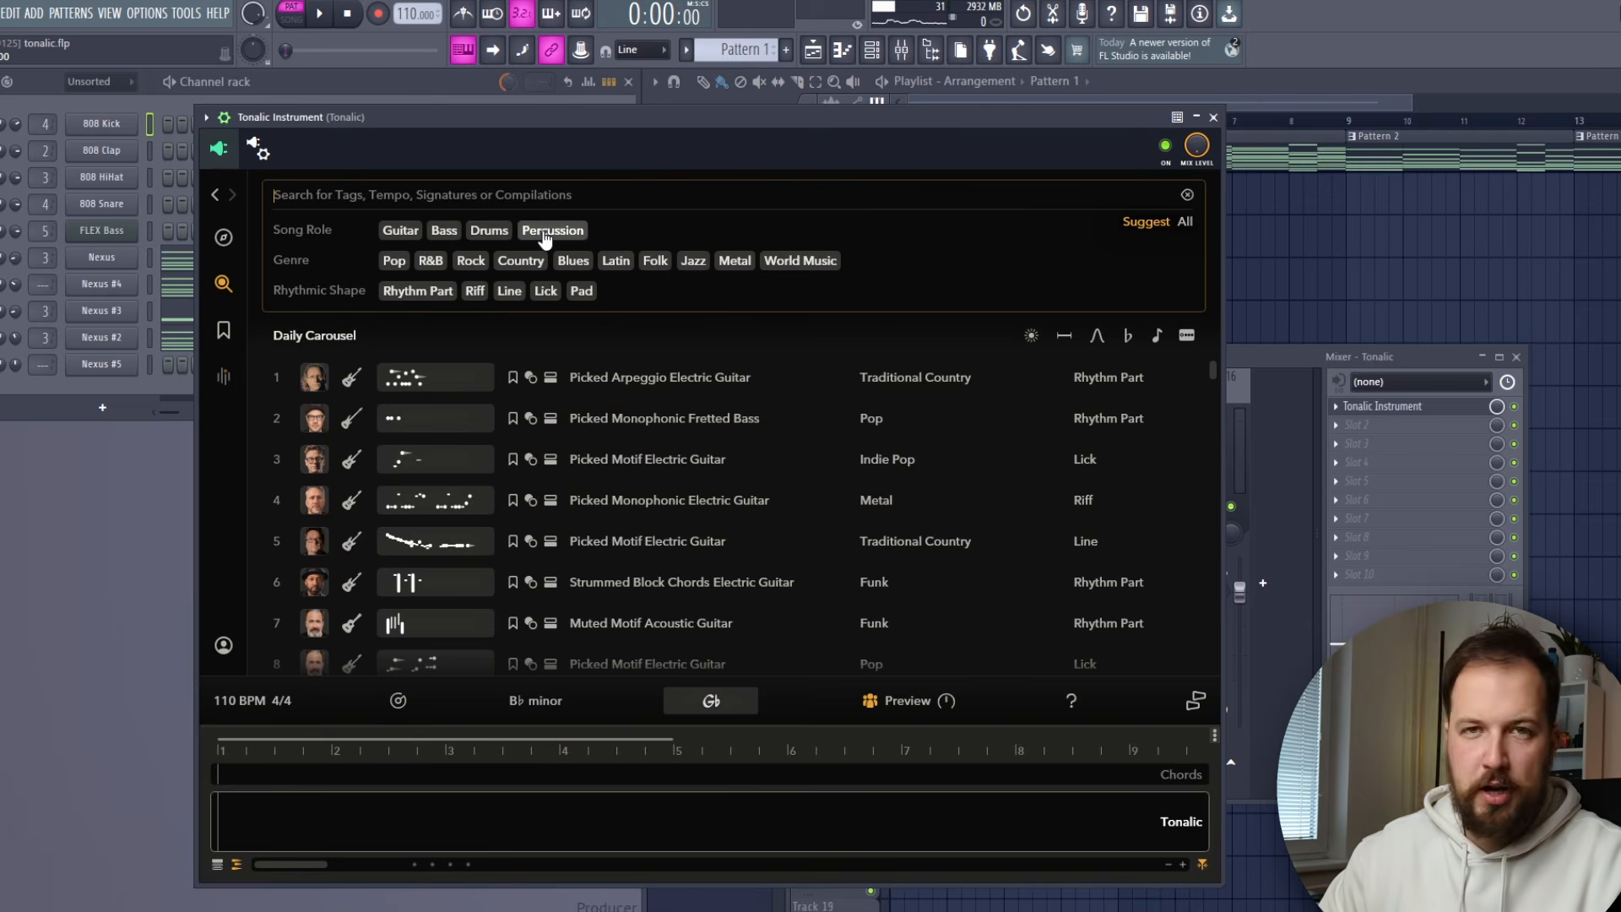
Filter the Tonalic loops by Bass and preview the picked Pop line played on the Guild Starfire.
{"action": "left_click", "coordinate": [445, 231]}
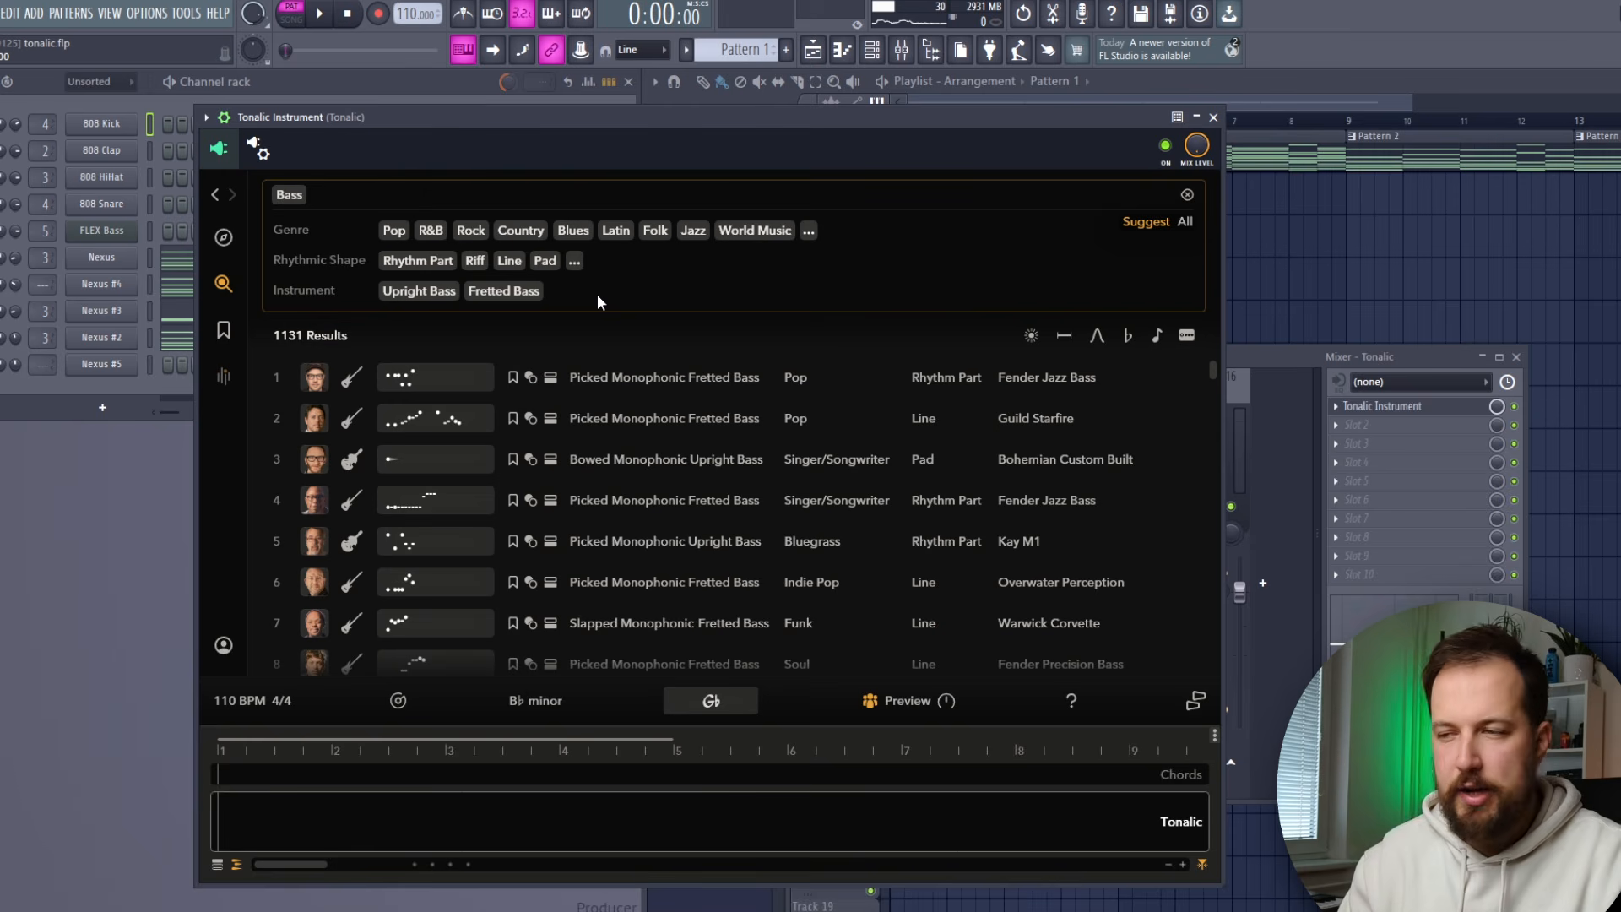
{"action": "mouse_move", "coordinate": [283, 420]}
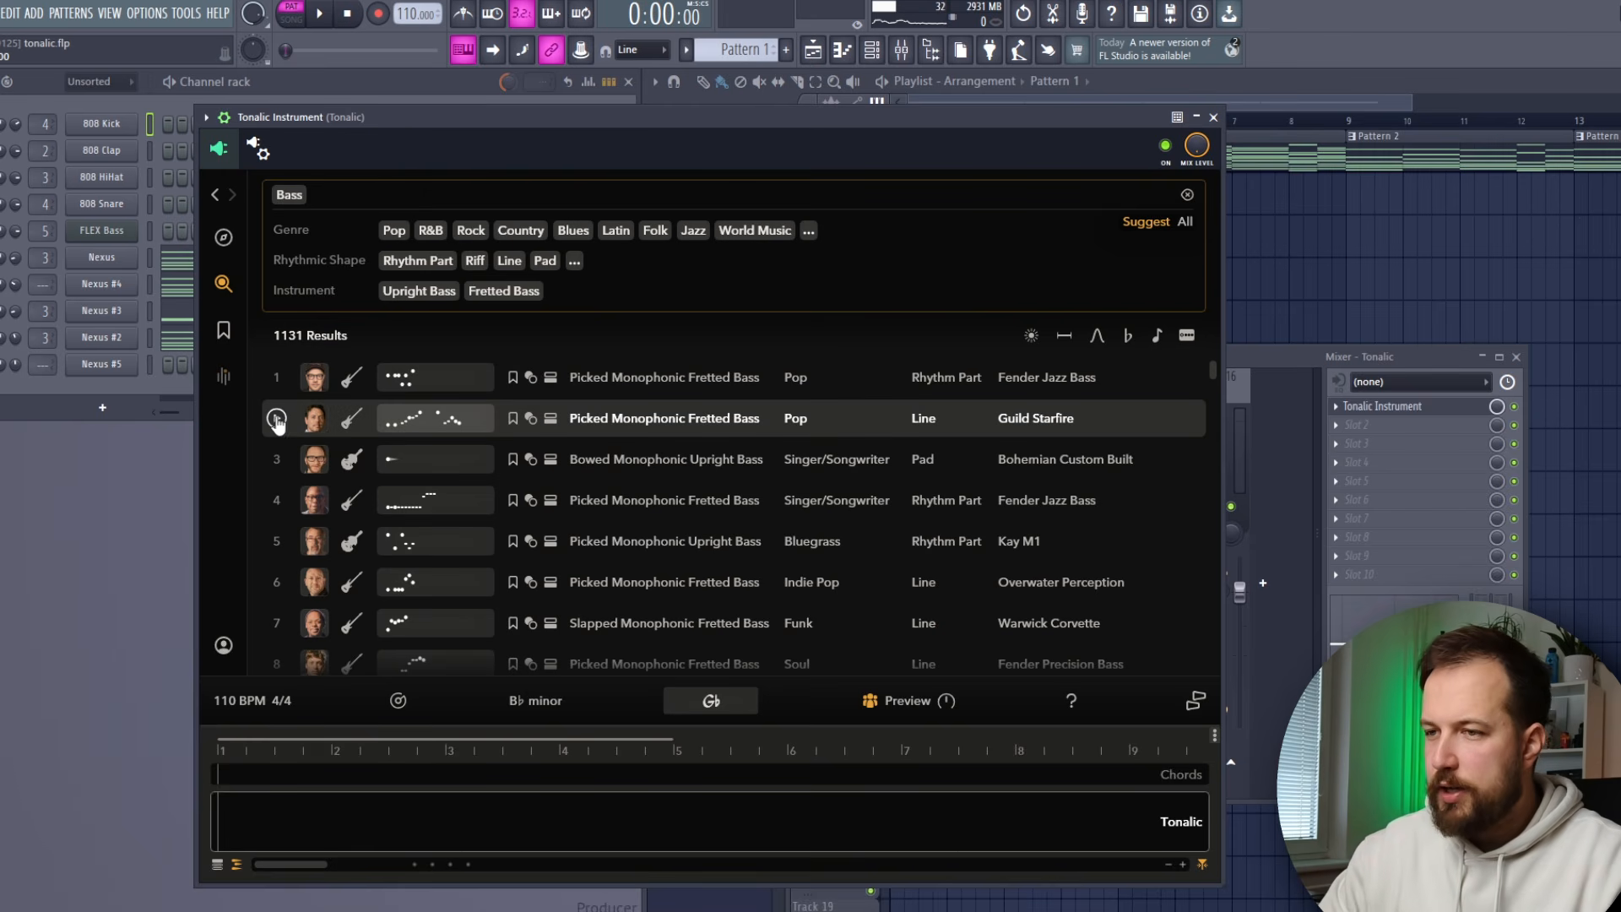
{"action": "left_click", "coordinate": [277, 419]}
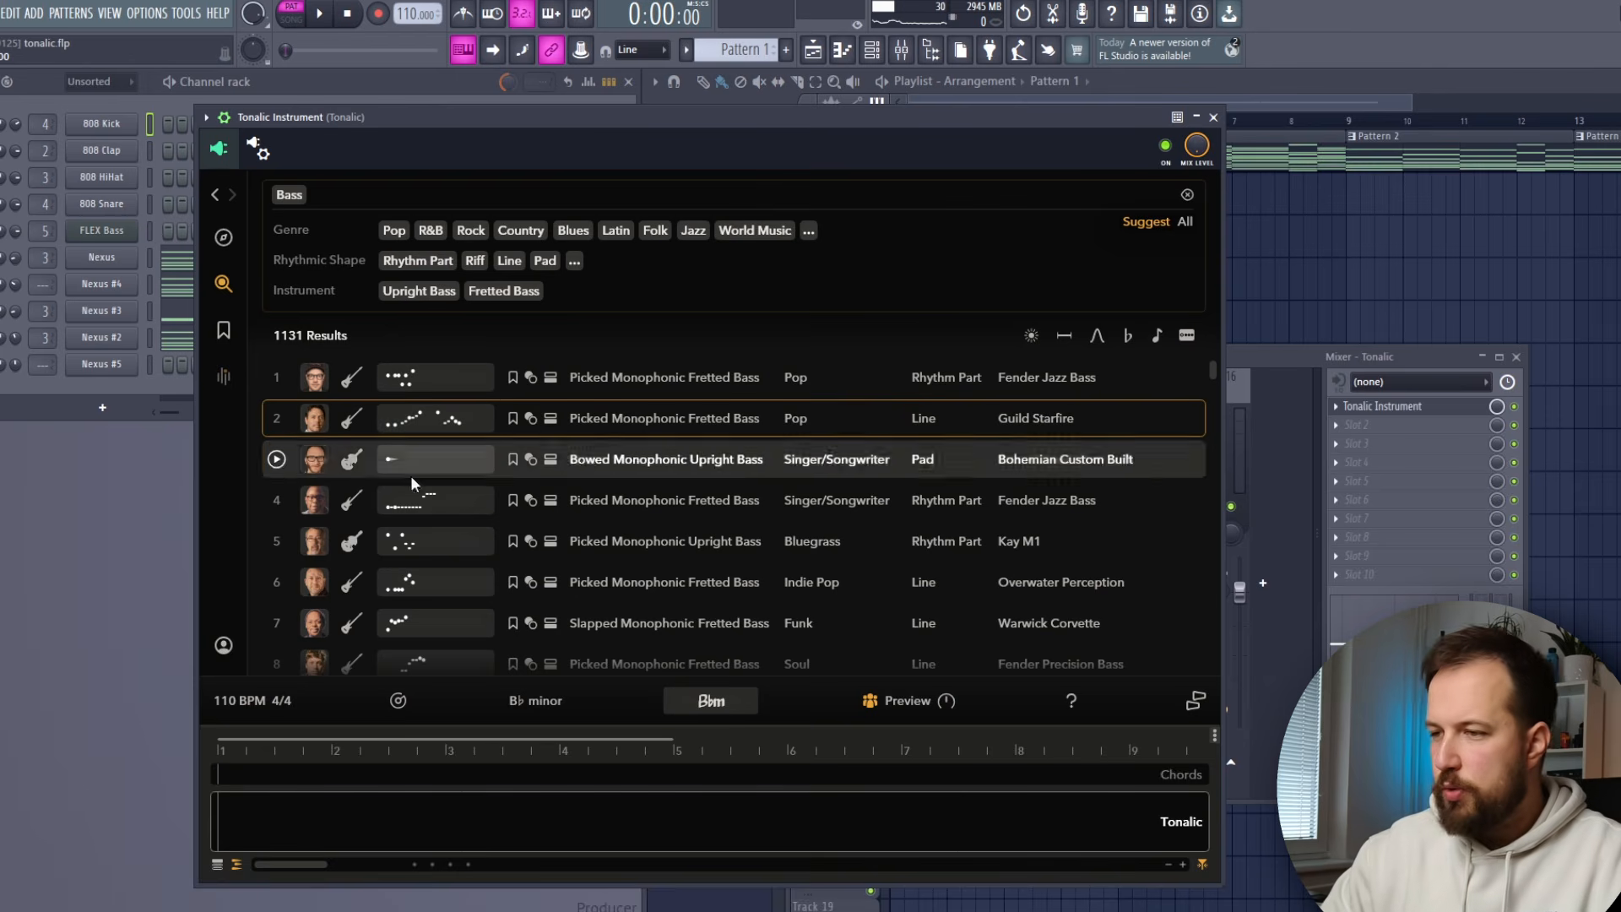
{"action": "left_click", "coordinate": [277, 418]}
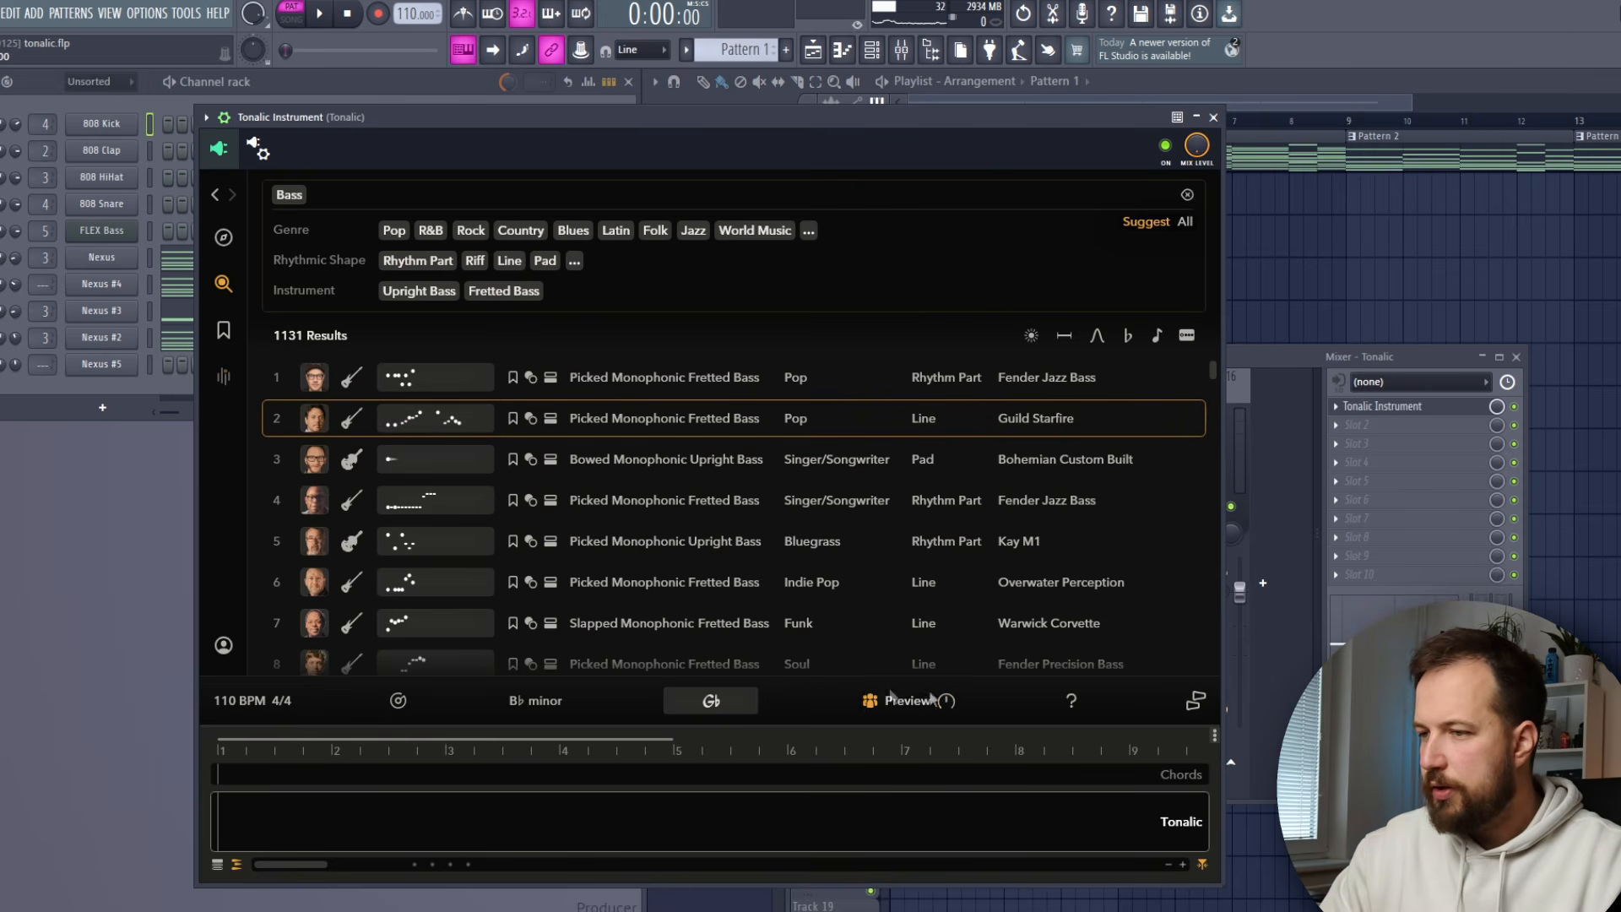
{"action": "mouse_move", "coordinate": [895, 697]}
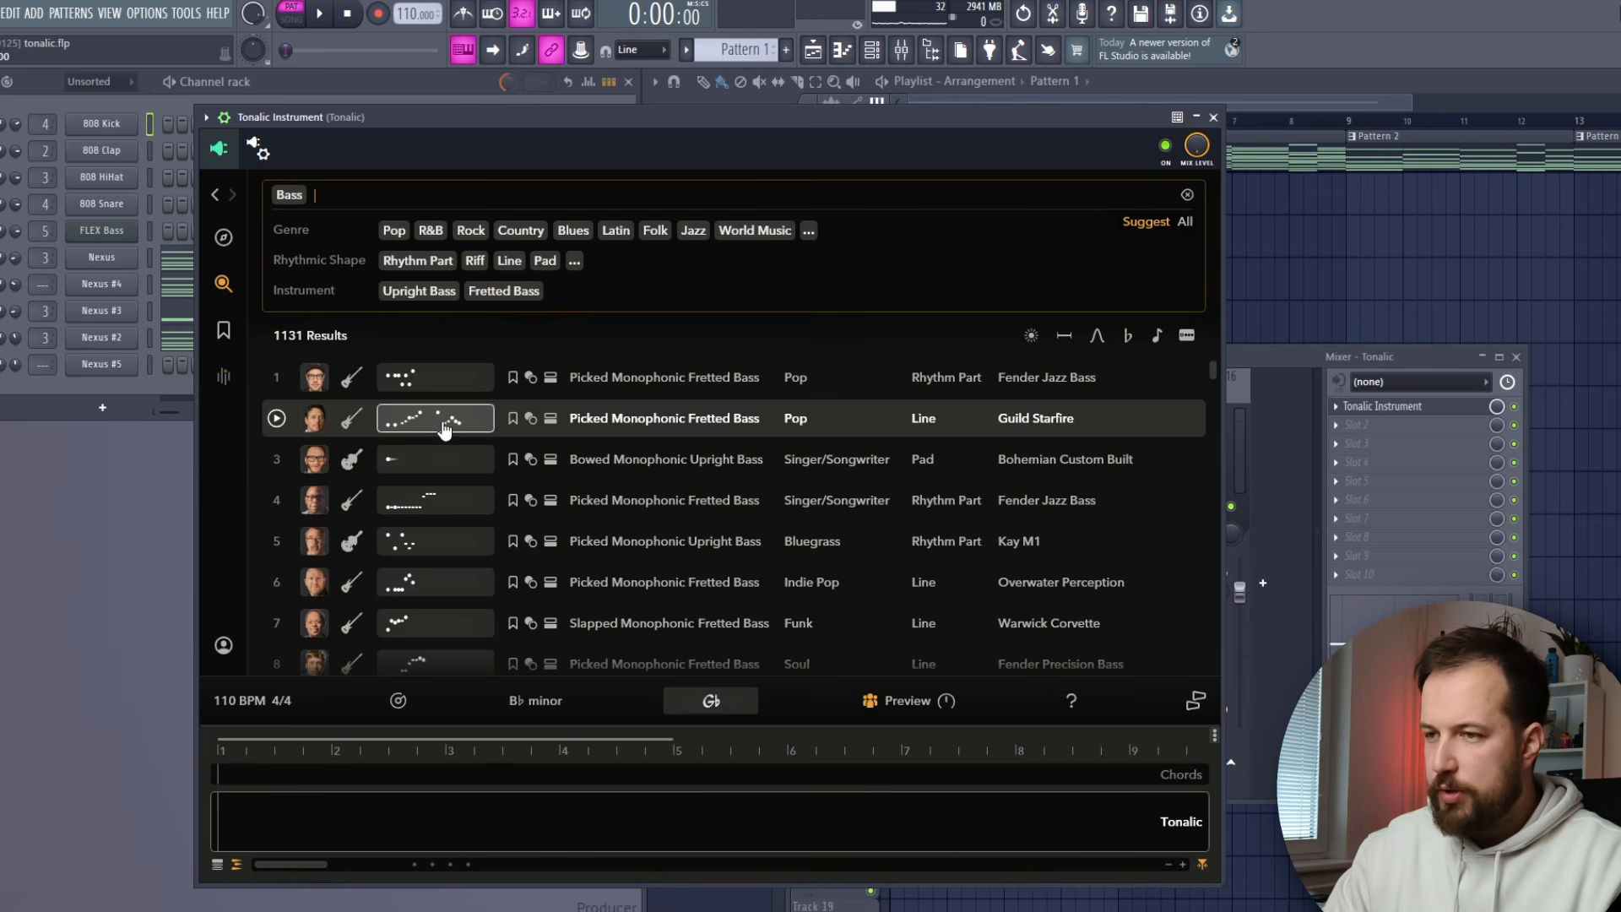
Narrow the bass loops to that line's musician, preview the Guild Starfire Pop line, and place it at bar 1 of the Tonalic track.
{"action": "left_click", "coordinate": [317, 422]}
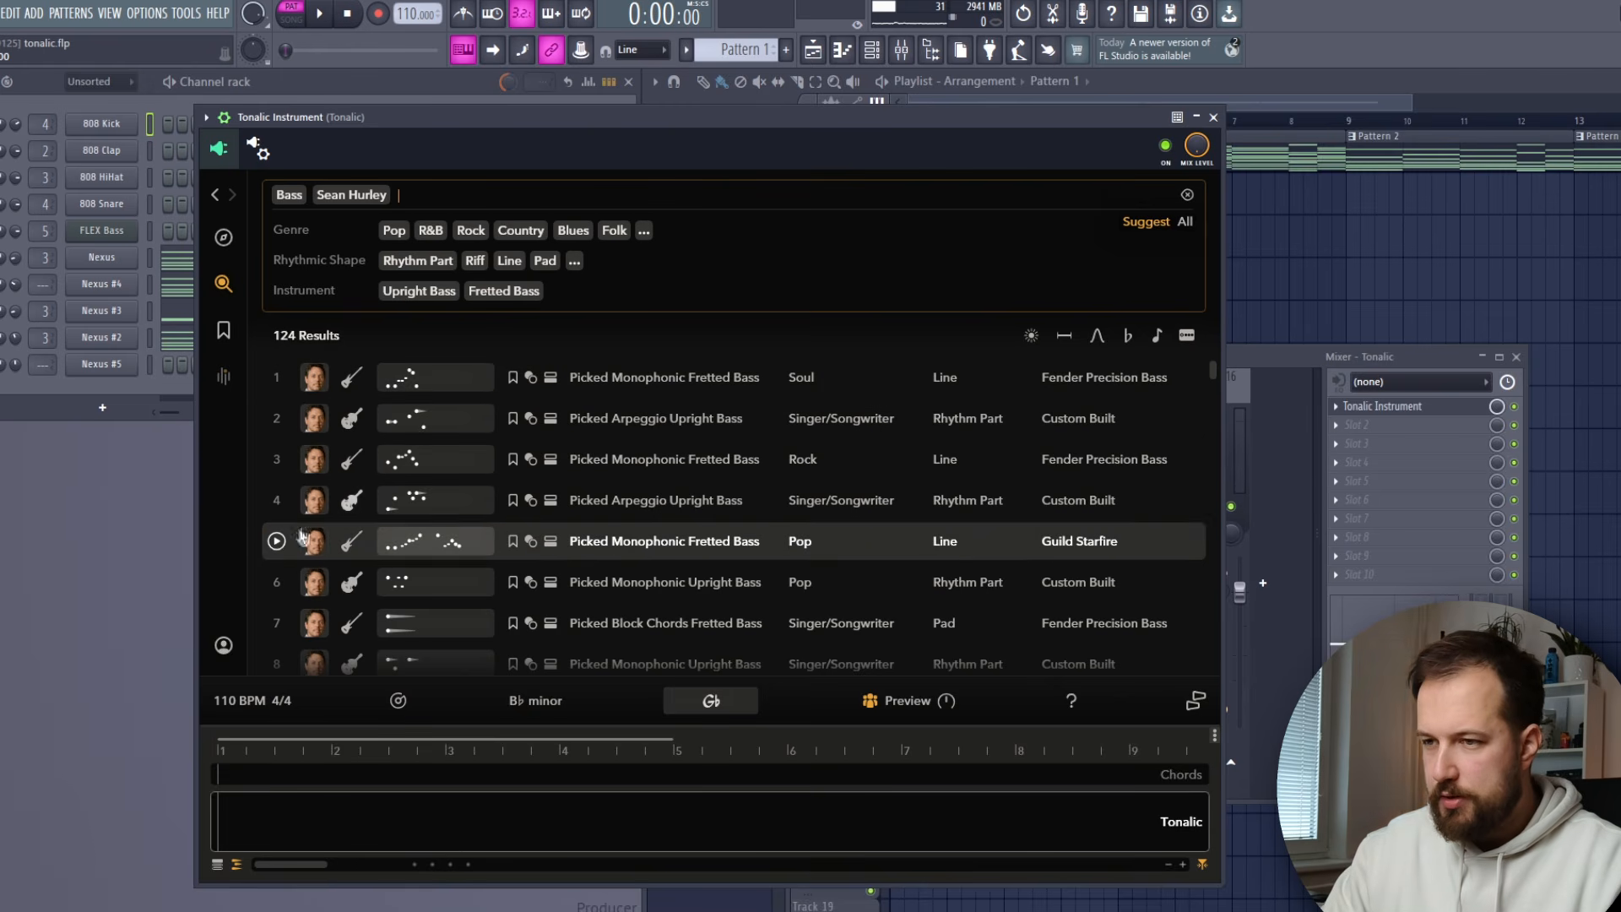
{"action": "left_click", "coordinate": [279, 543]}
{"action": "left_click", "coordinate": [277, 543]}
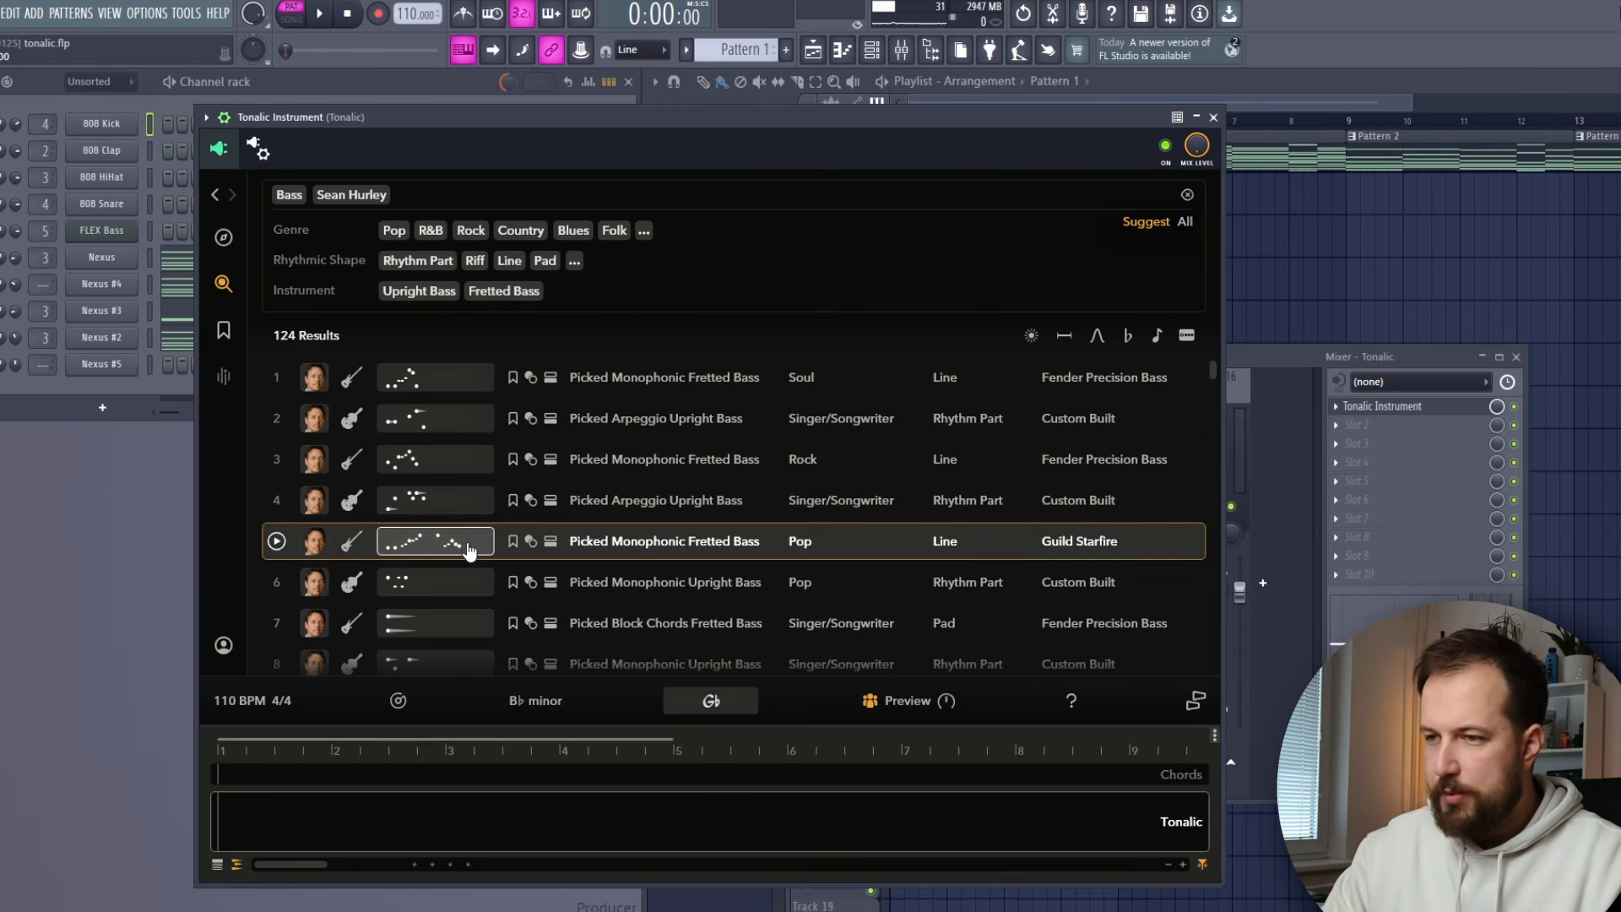
{"action": "left_click_drag", "start_coordinate": [470, 547], "coordinate": [228, 819]}
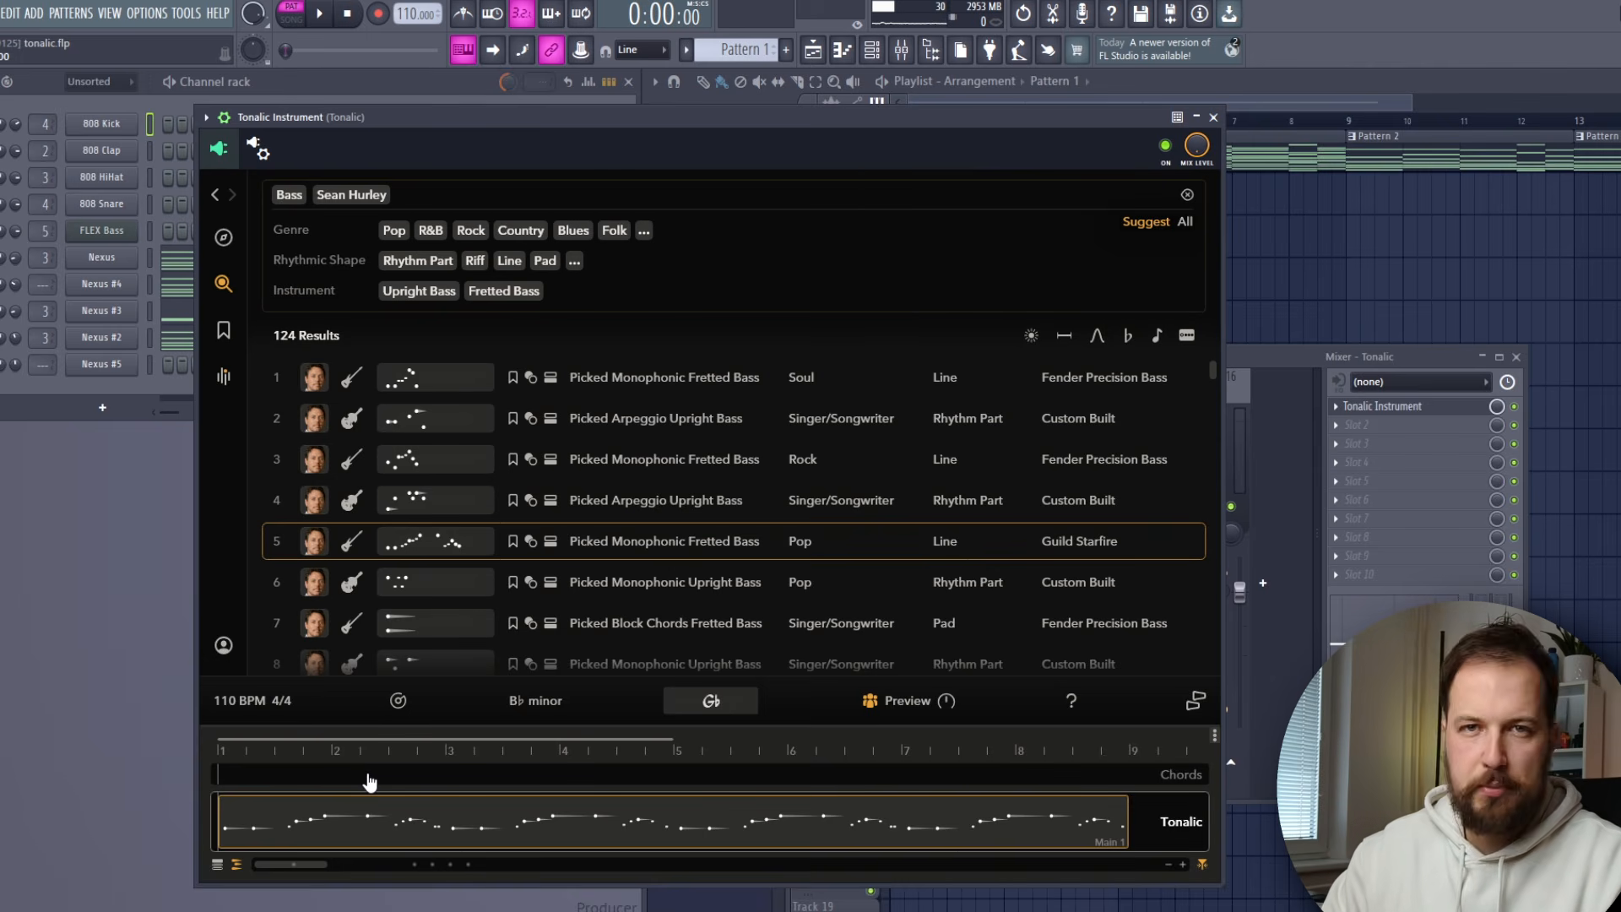
Open the Nexus #4 channel's chord notes in the piano roll and play the pattern to hear the progression.
{"action": "left_click", "coordinate": [216, 81]}
{"action": "left_click", "coordinate": [337, 266]}
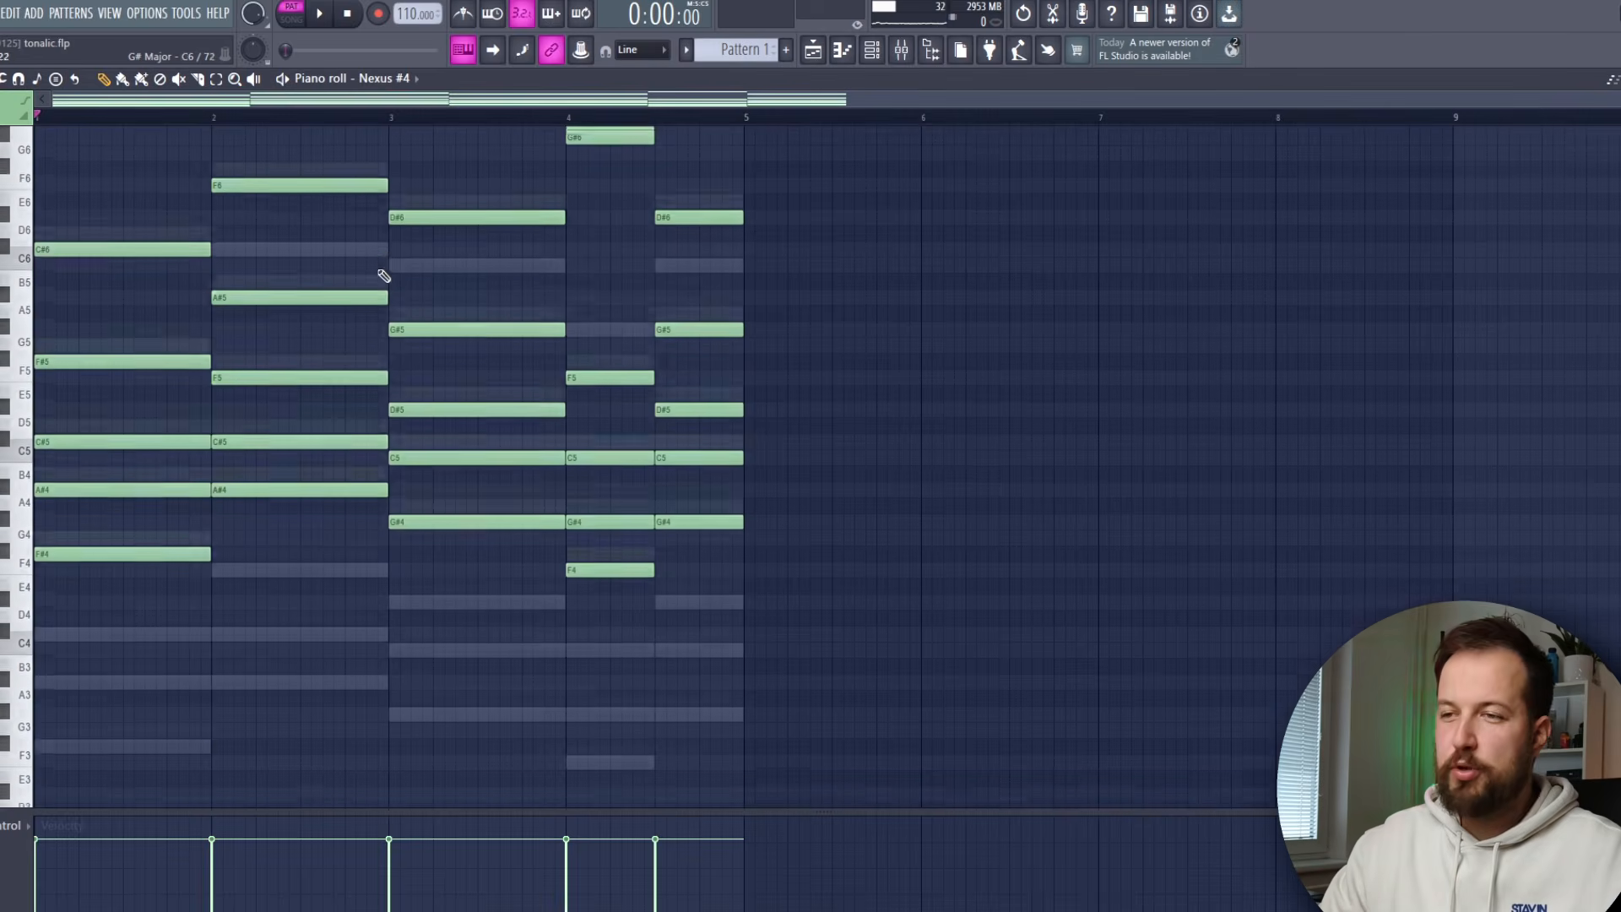
{"action": "scroll", "coordinate": [388, 270], "scroll_direction": "up", "scroll_amount": 1}
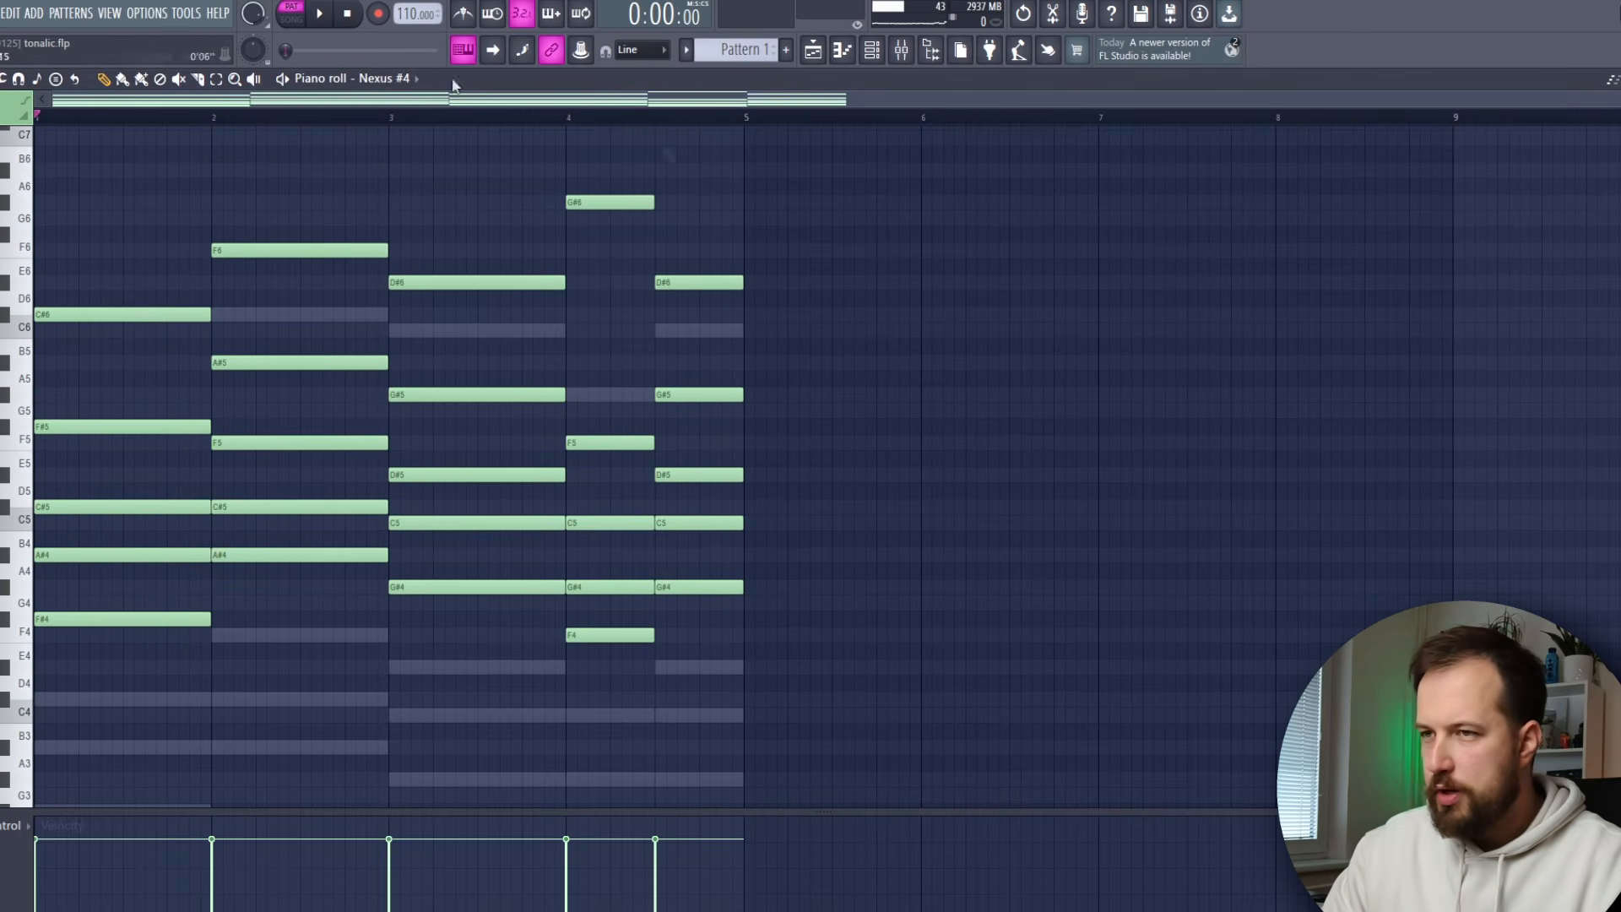
{"action": "left_click", "coordinate": [321, 14]}
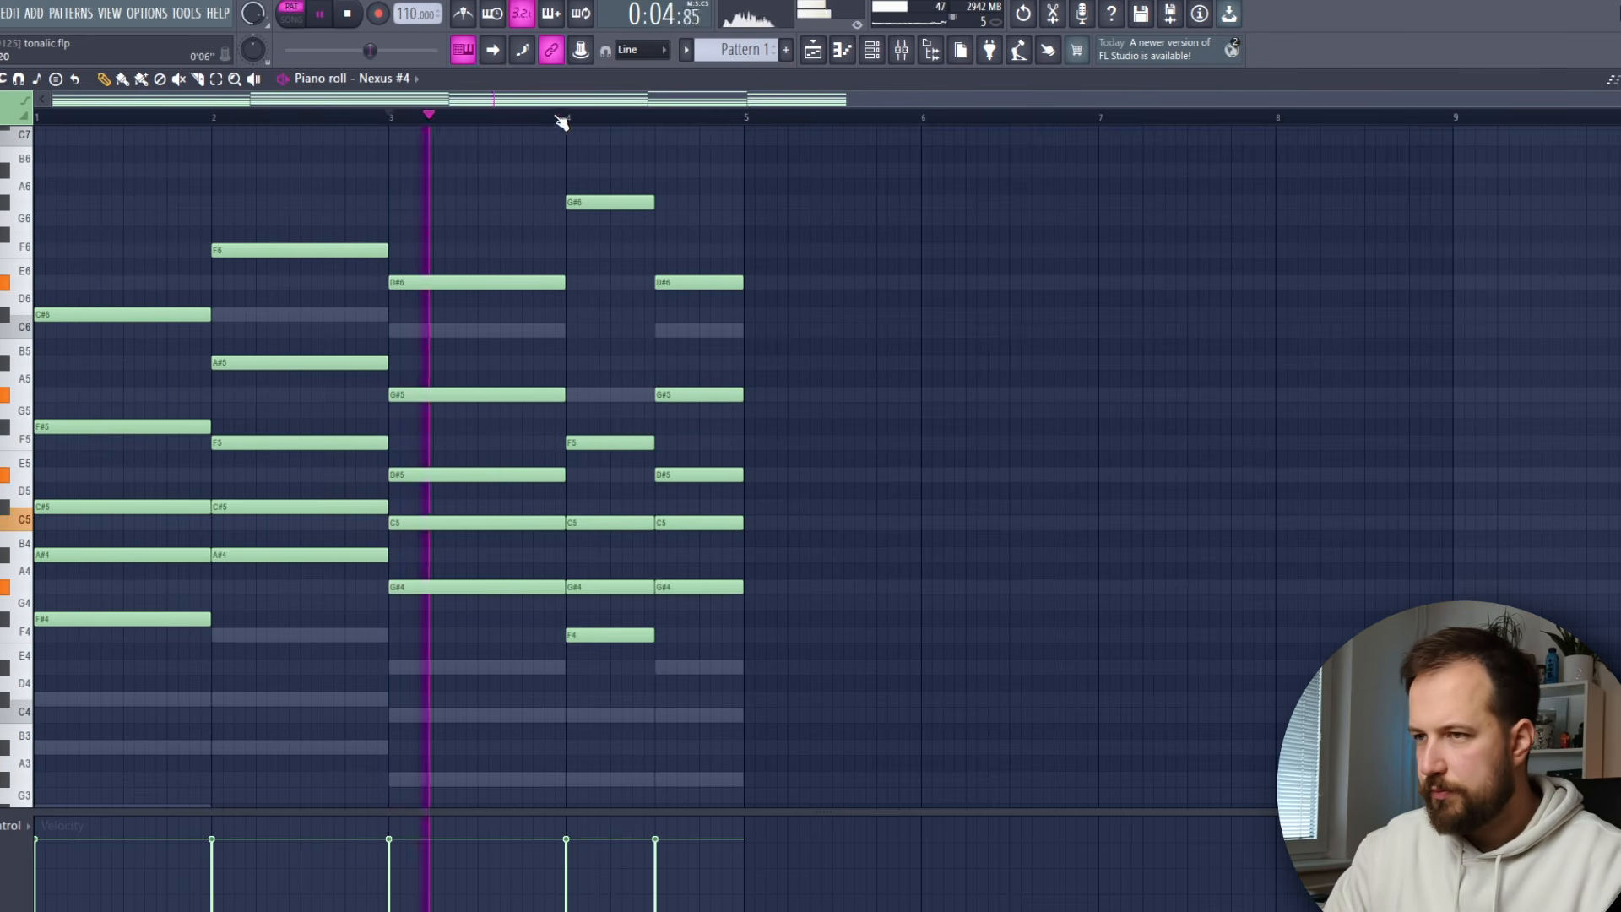
{"action": "key", "text": "space"}
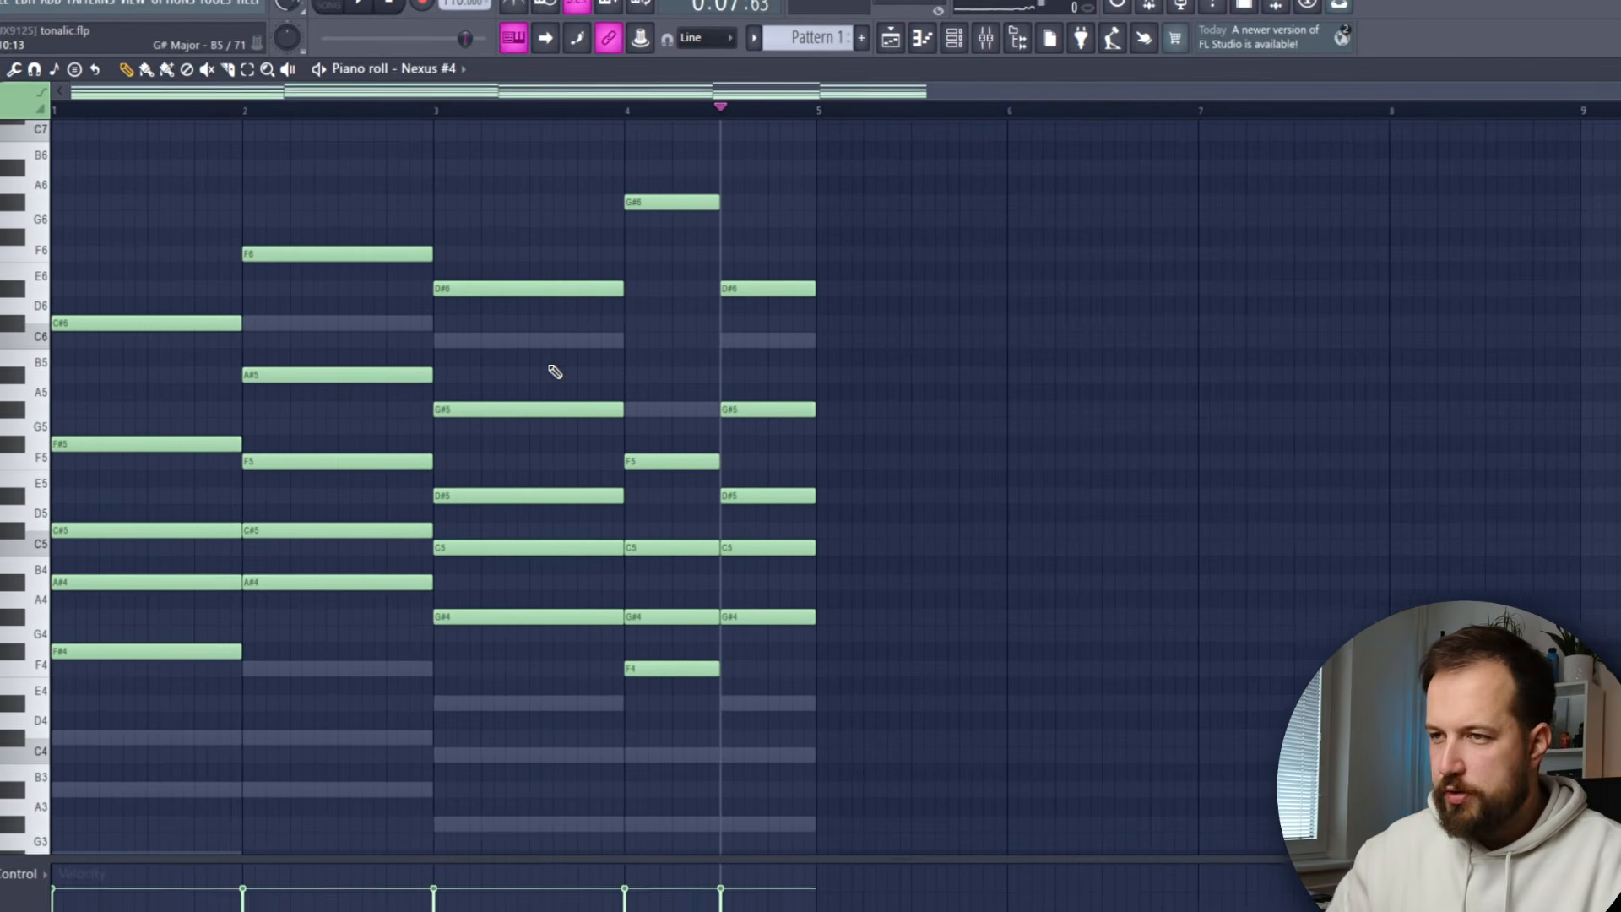
Open the piano roll's File options, and bring the Tonalic Instrument window back to the front.
{"action": "left_click", "coordinate": [14, 54]}
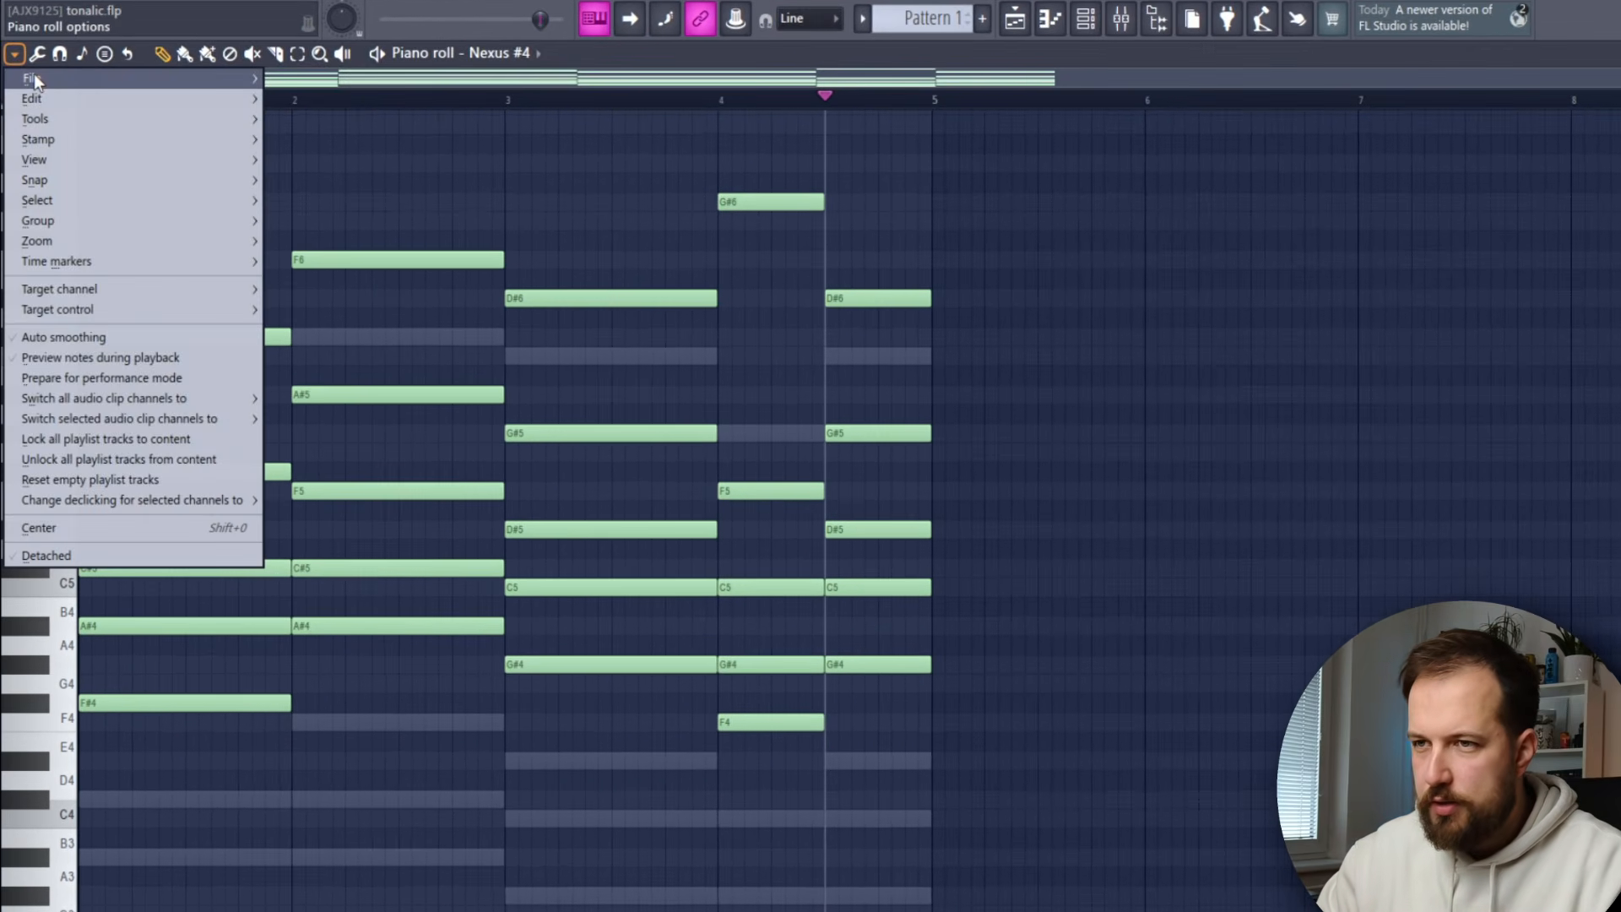
{"action": "mouse_move", "coordinate": [34, 78]}
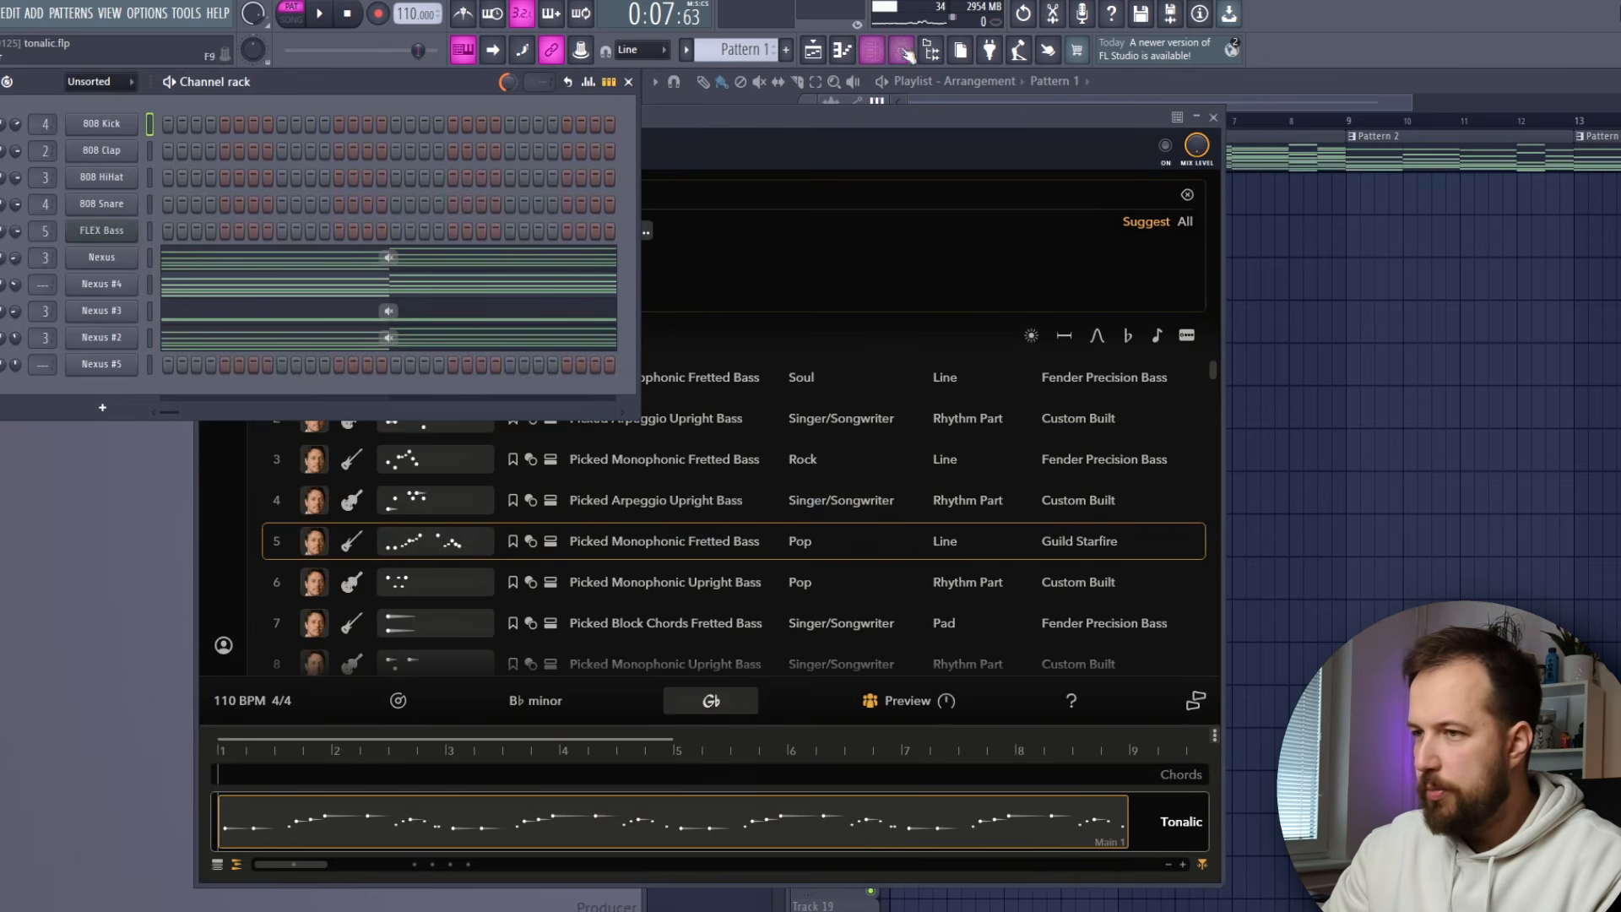
{"action": "left_click", "coordinate": [667, 439]}
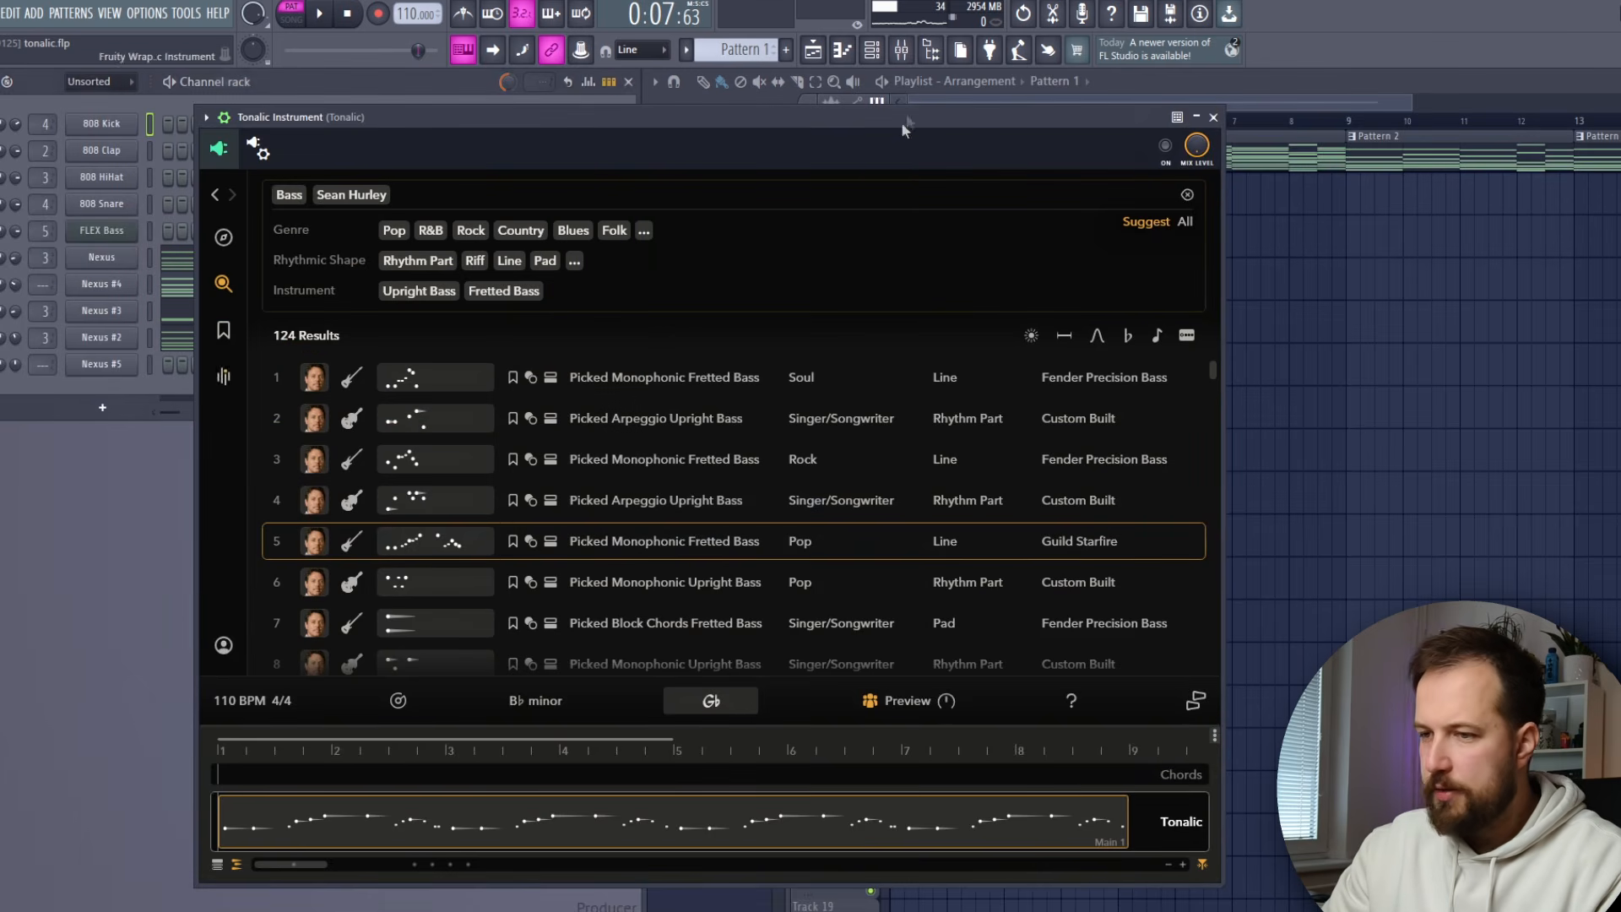
Place the G♭, B♭m, A♭, Fm, A♭ progression on bars 1–4 of the chord track, and duplicate it over bars 5–8.
{"action": "left_click_drag", "start_coordinate": [266, 781], "coordinate": [226, 781]}
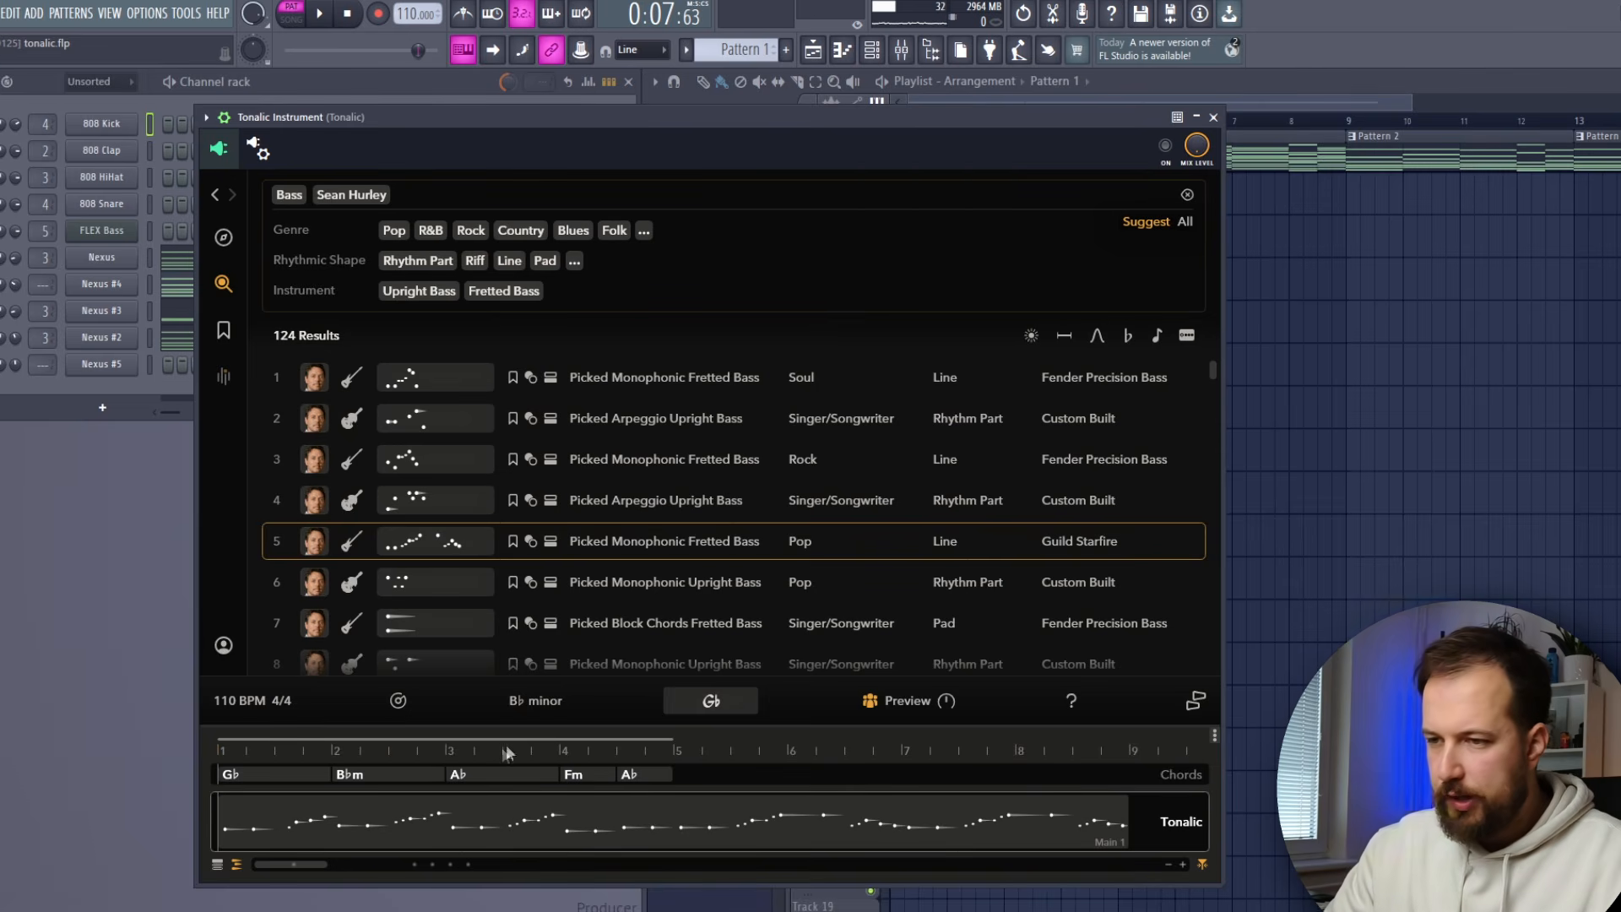
{"action": "left_click_drag", "start_coordinate": [281, 777], "coordinate": [739, 773]}
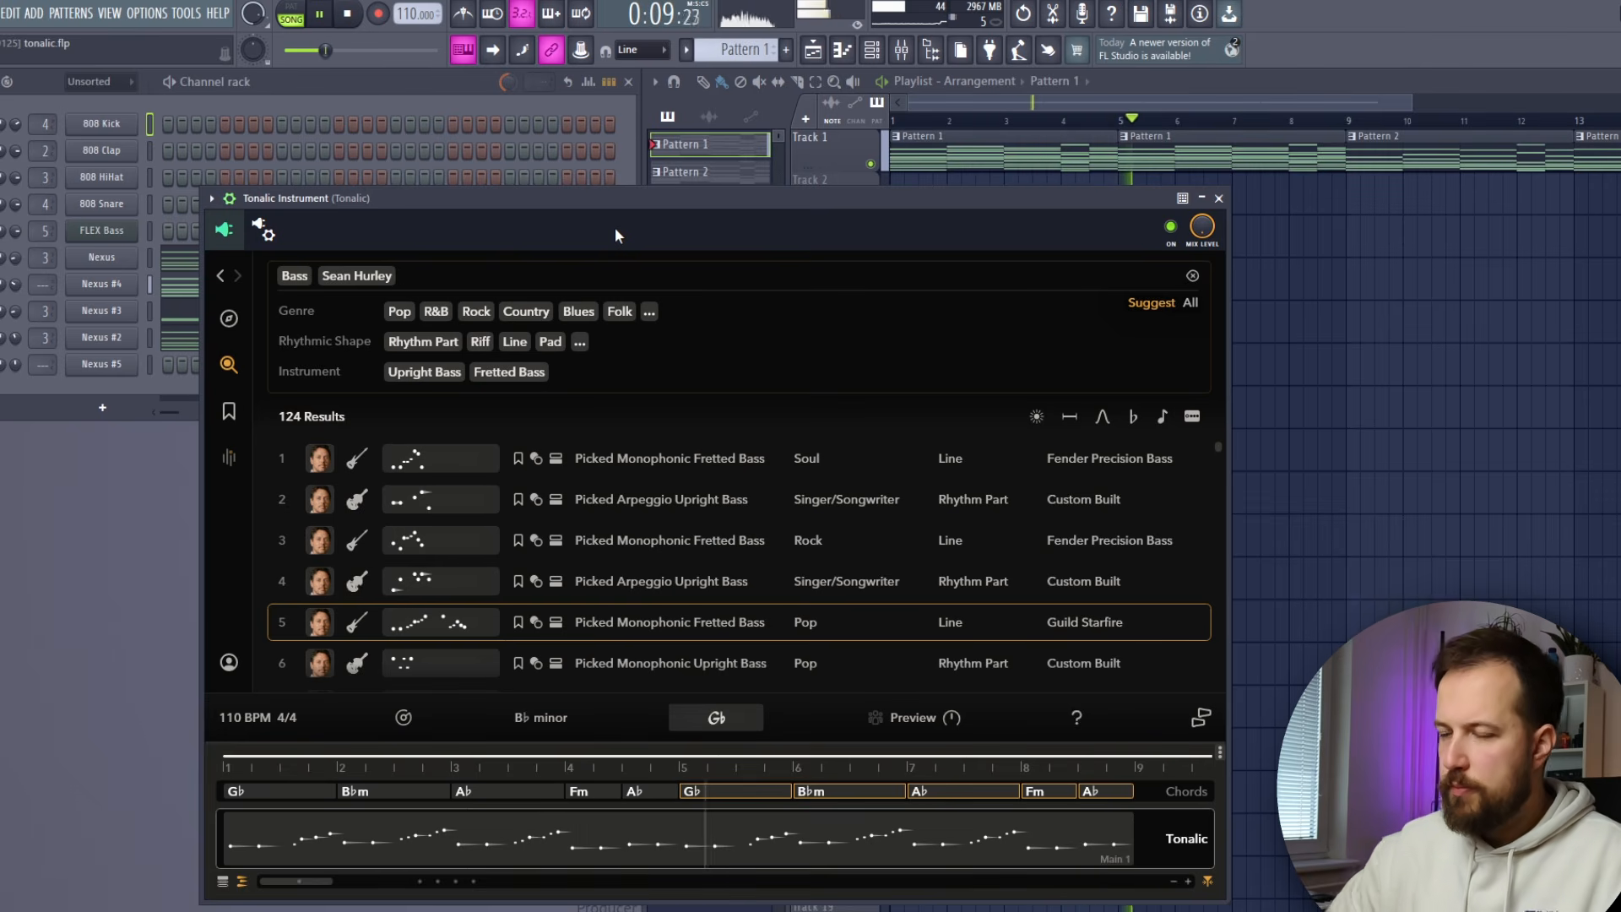
{"action": "left_click", "coordinate": [351, 14]}
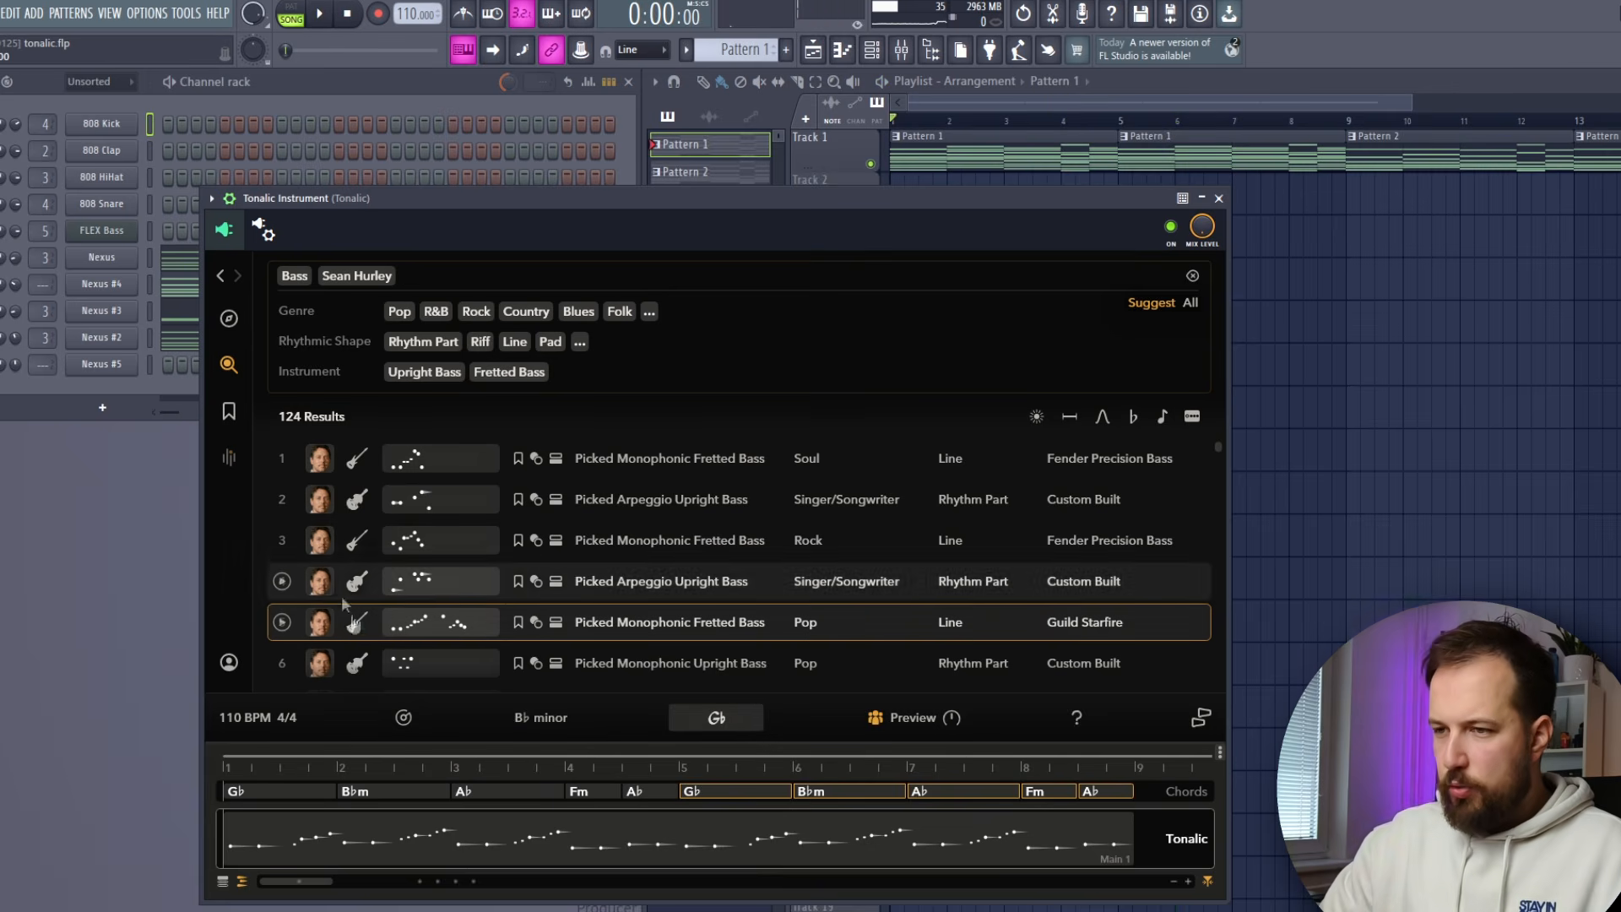
Open the Guild Starfire bass line's pattern variations and preview the Main 2 pattern.
{"action": "double_click", "coordinate": [459, 622]}
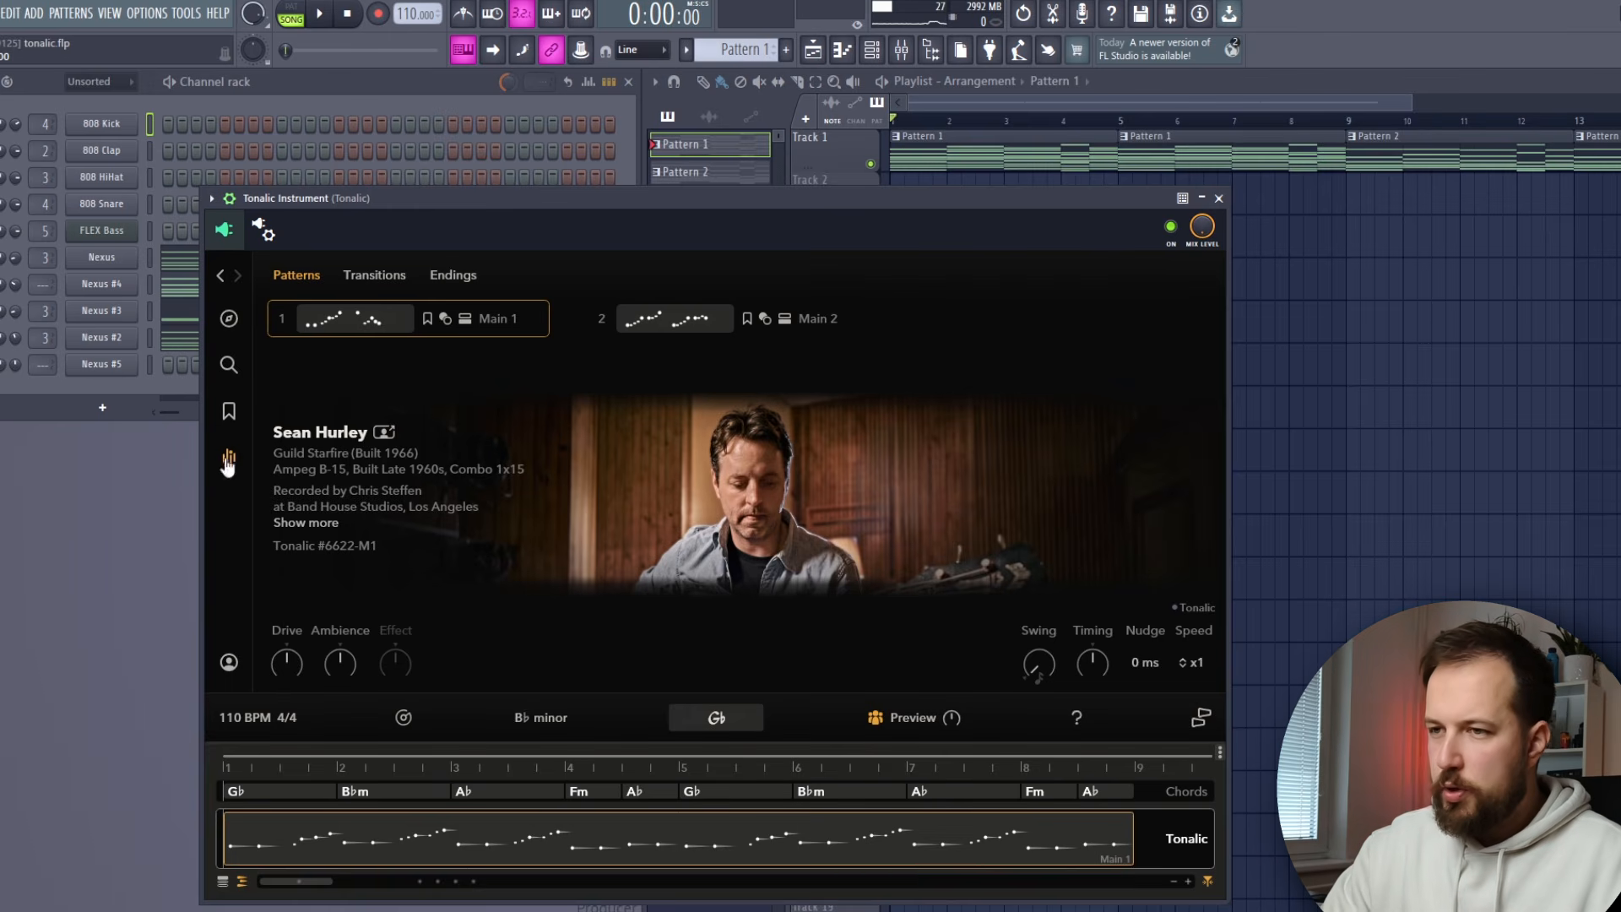
{"action": "mouse_move", "coordinate": [609, 328]}
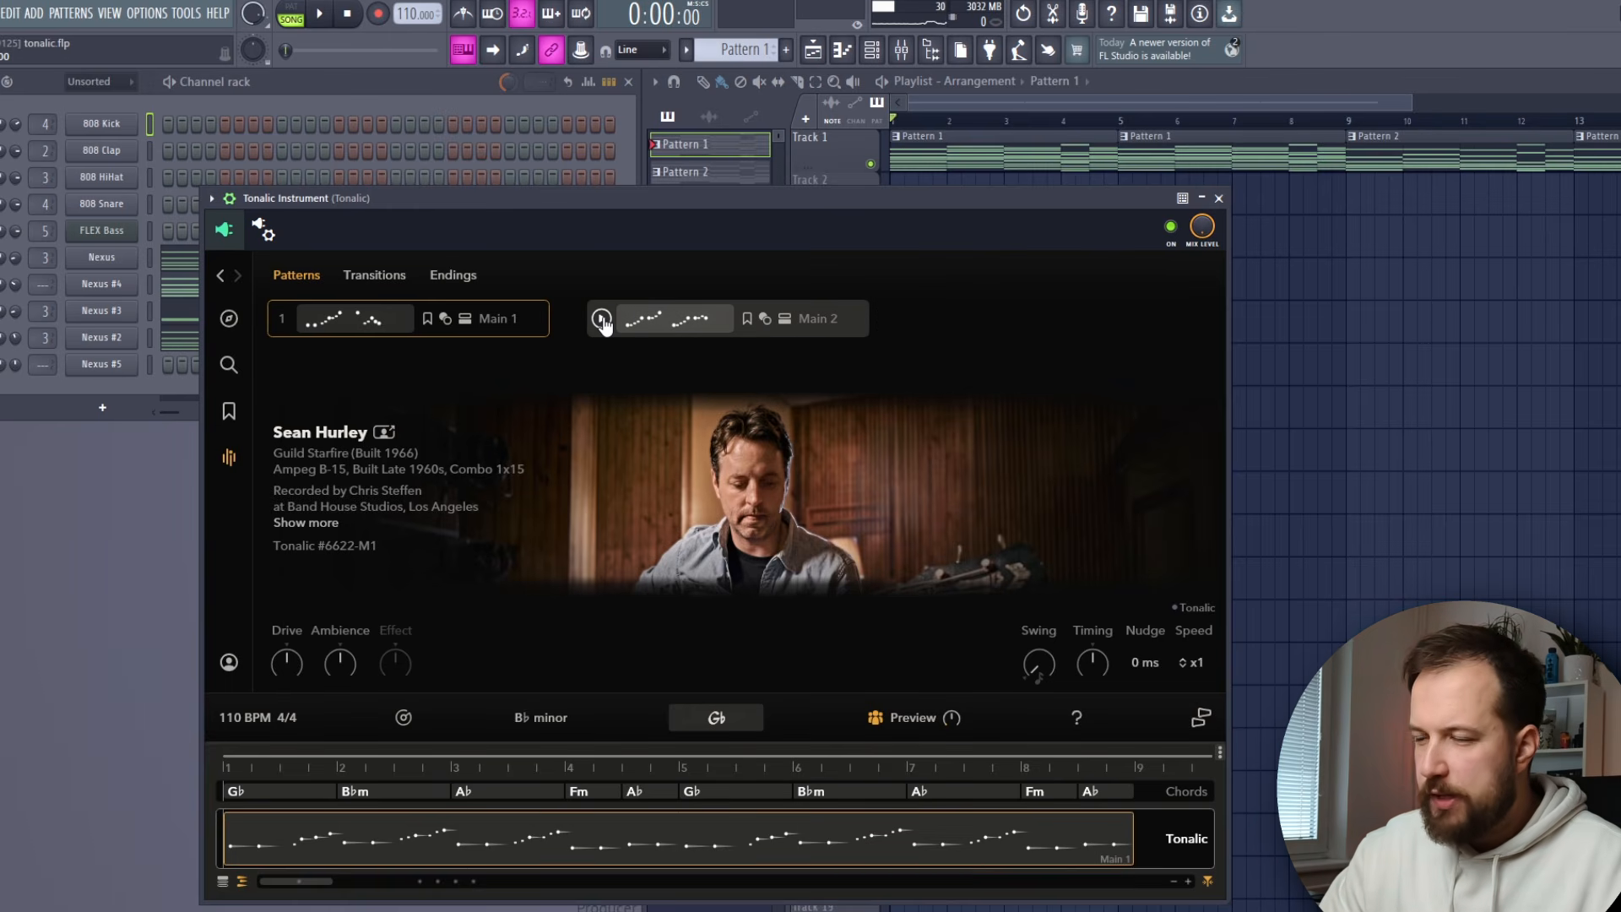
{"action": "left_click", "coordinate": [602, 320]}
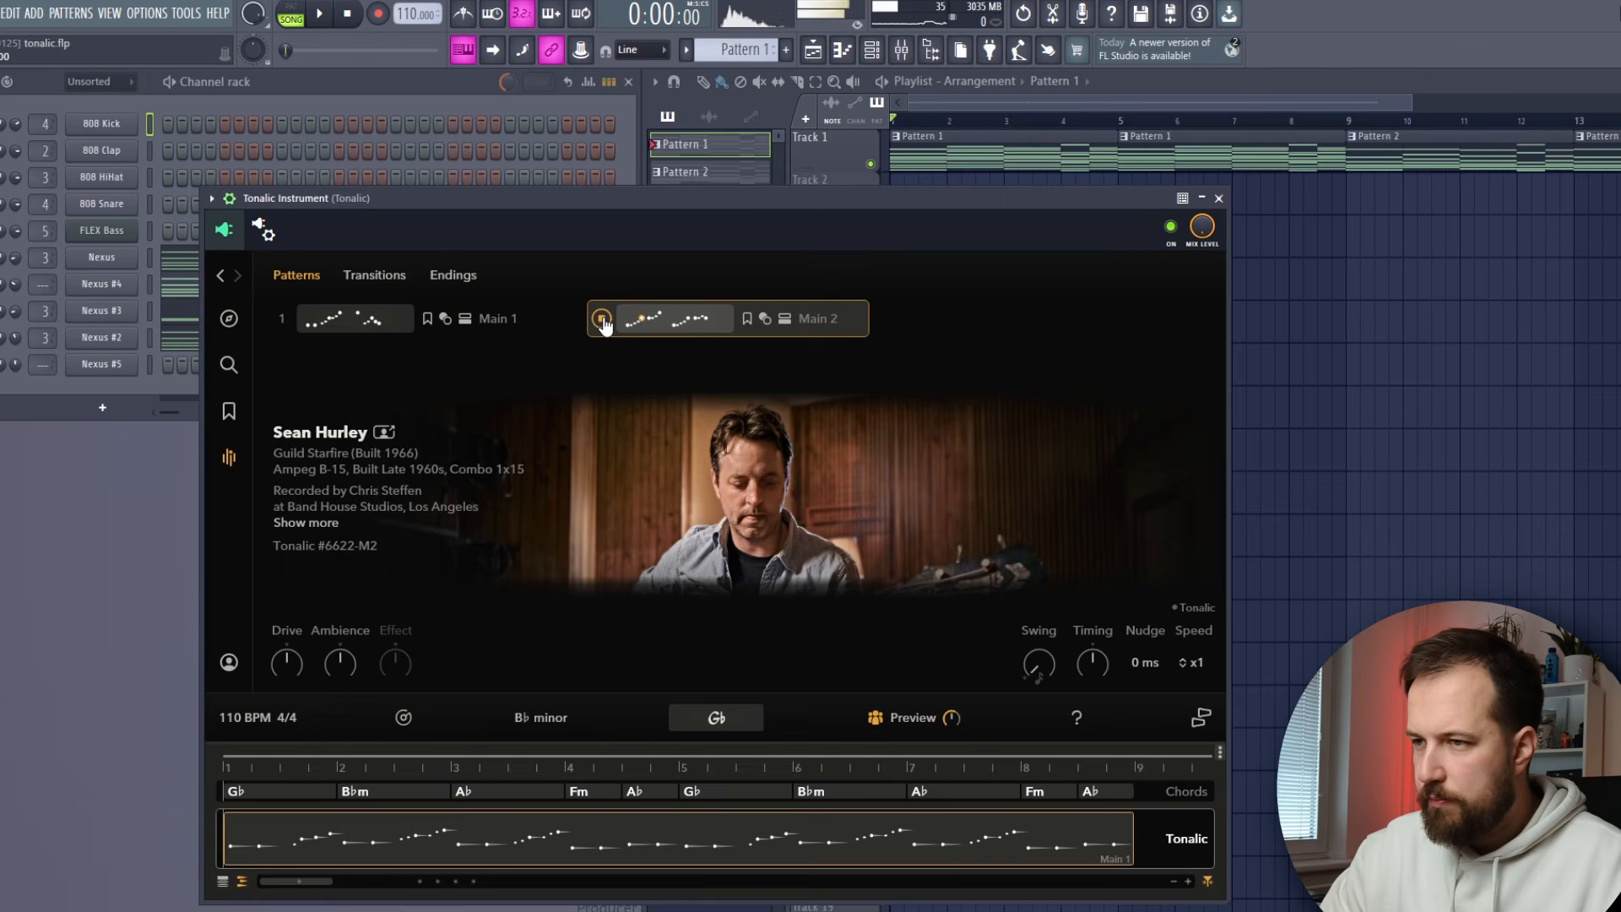
Preview the Build 1 transition and place it at bars 4 and 8 of the bass track, with Main 1 filling bars 5–7.
{"action": "left_click", "coordinate": [374, 274]}
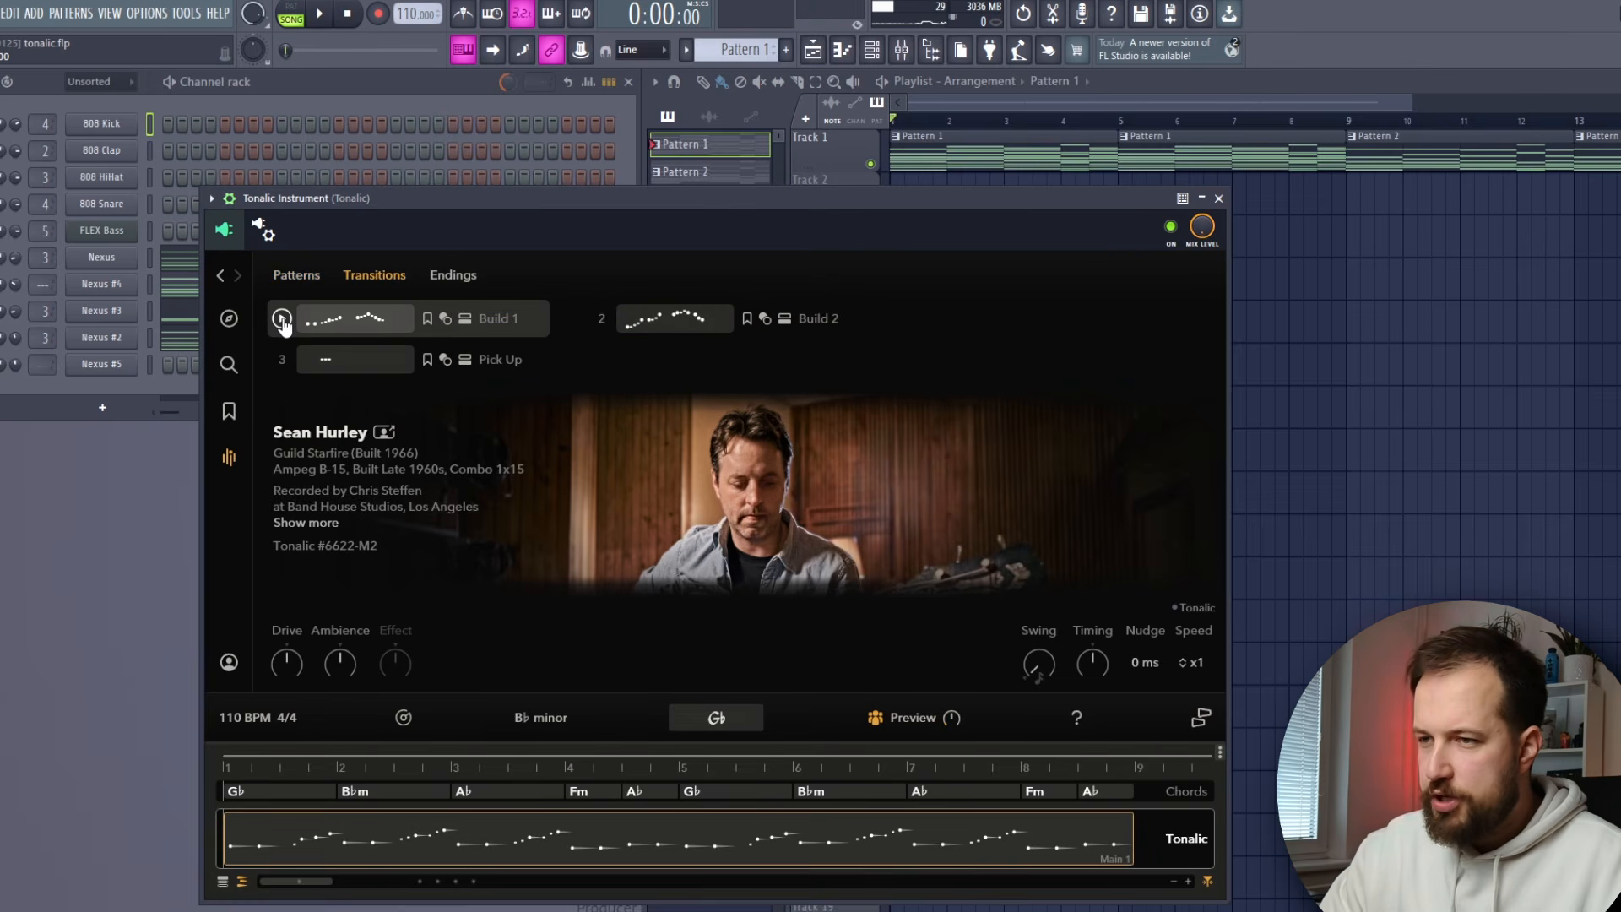
{"action": "left_click", "coordinate": [282, 321]}
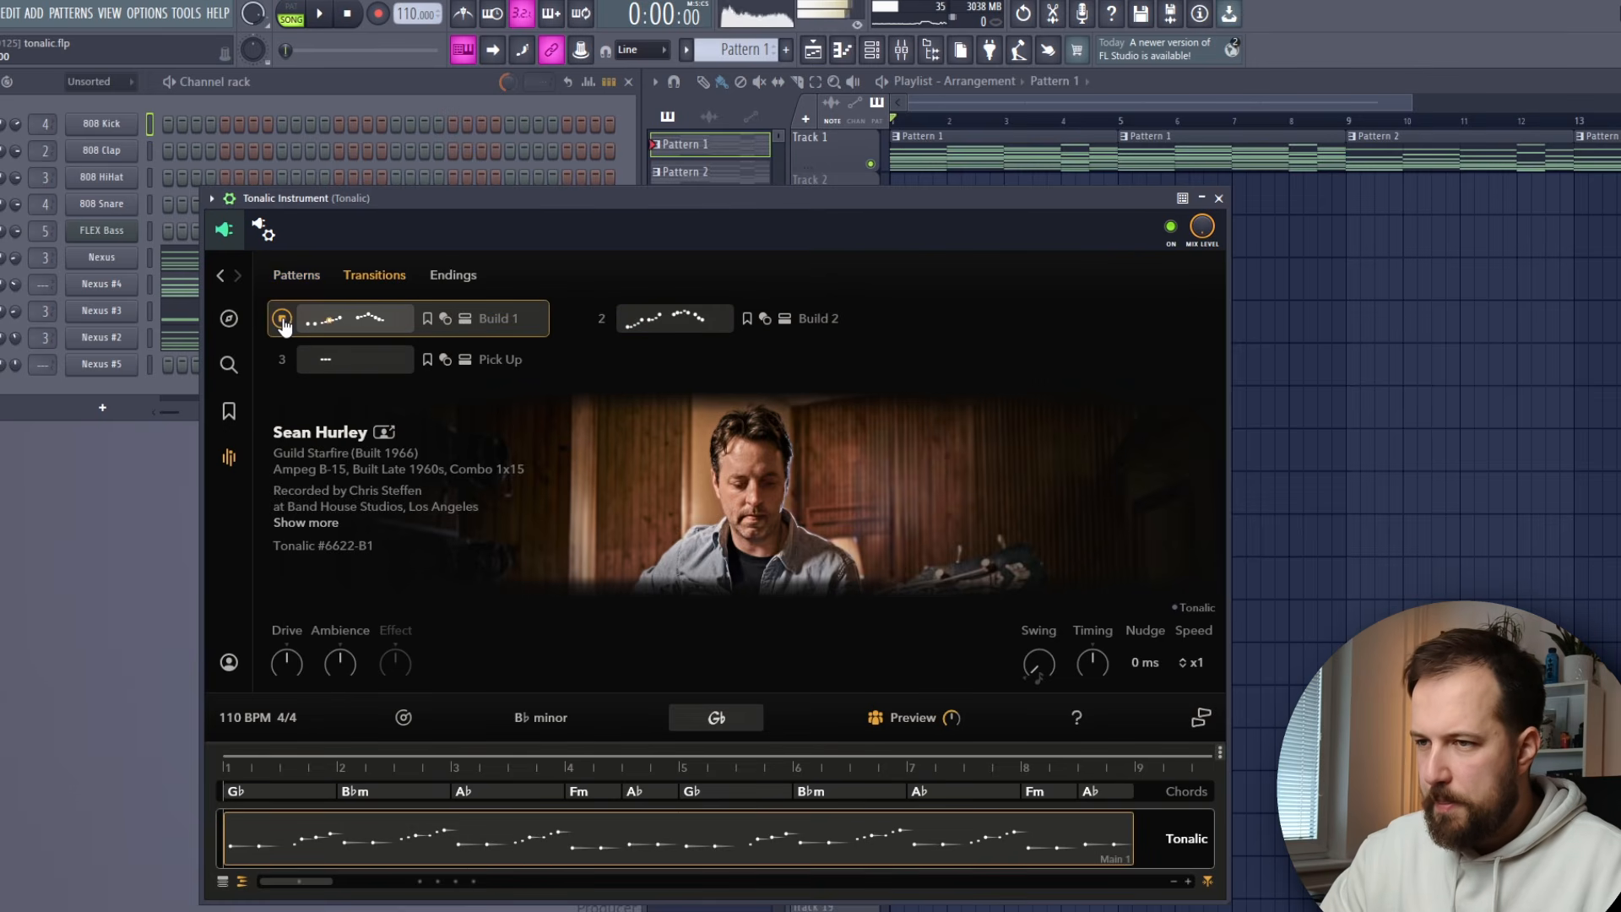
{"action": "left_click_drag", "start_coordinate": [346, 320], "coordinate": [574, 844]}
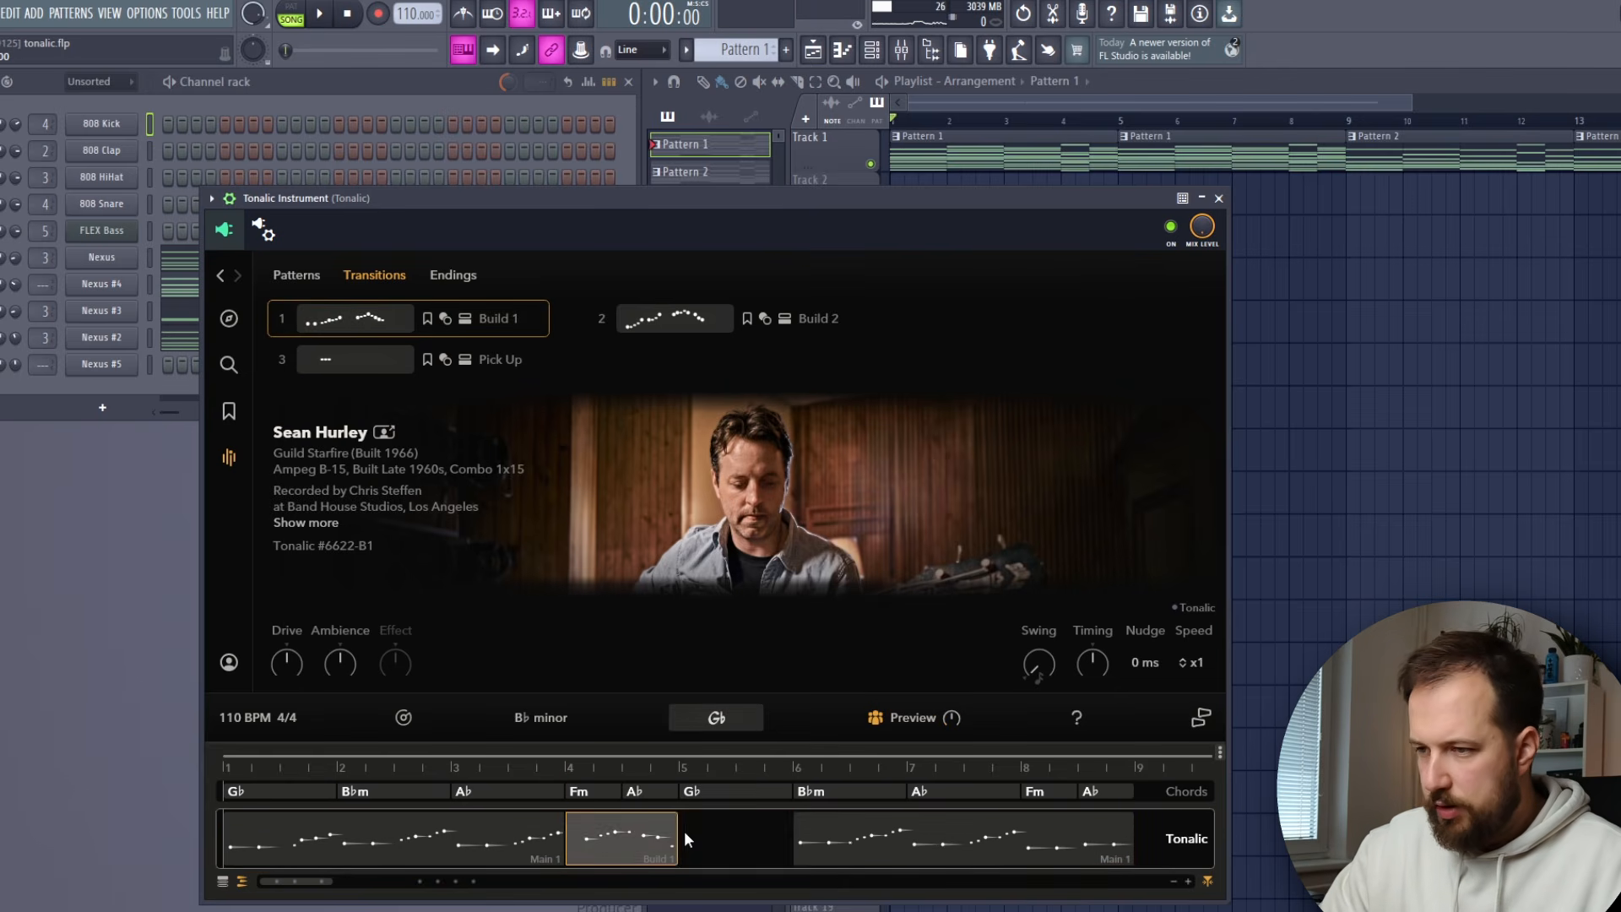
{"action": "left_click", "coordinate": [904, 840]}
Play the song from bar 3 to hear how the bass line moves through the Build 1 transition, and stop playback.
{"action": "left_click", "coordinate": [1010, 125]}
{"action": "left_click", "coordinate": [319, 13]}
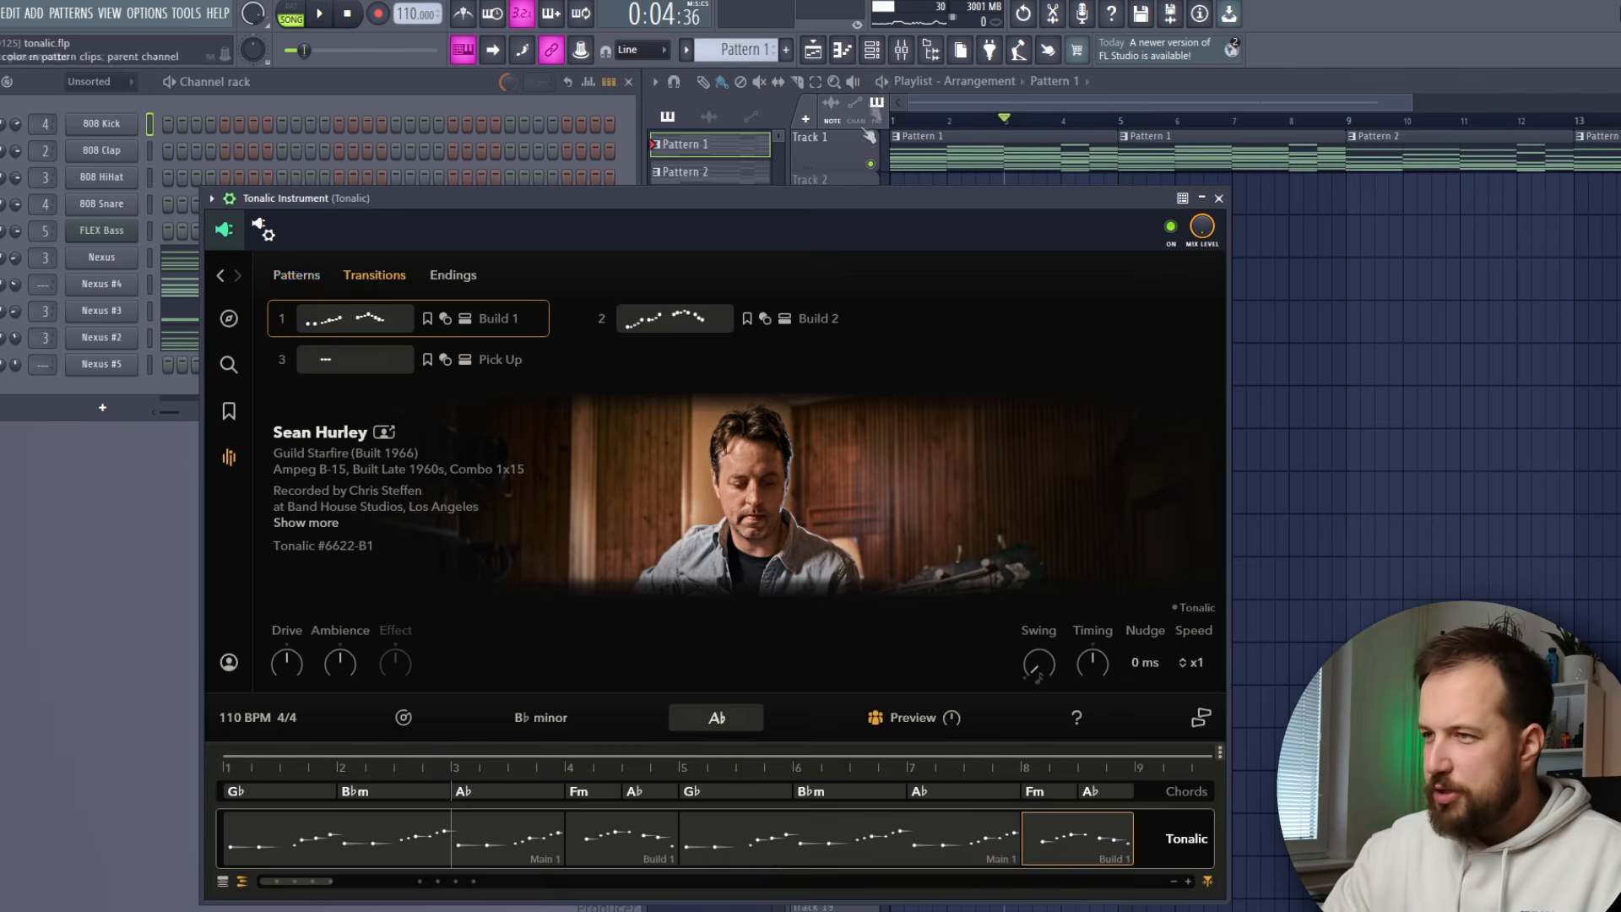
{"action": "key", "text": "F5"}
{"action": "left_click", "coordinate": [611, 193]}
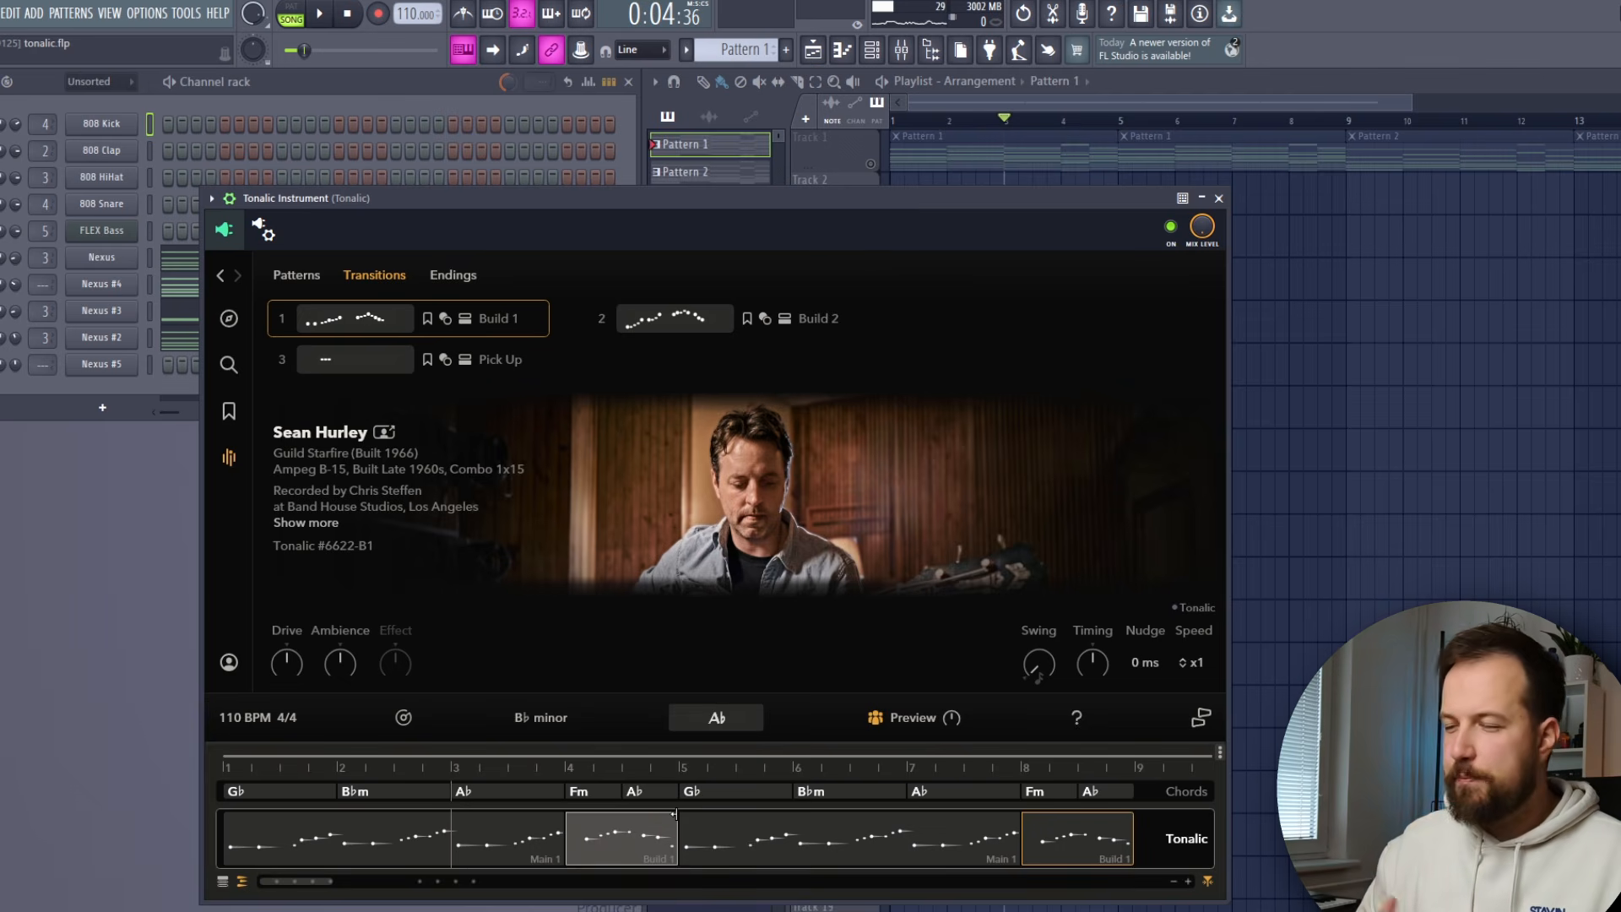
{"action": "left_click", "coordinate": [320, 16]}
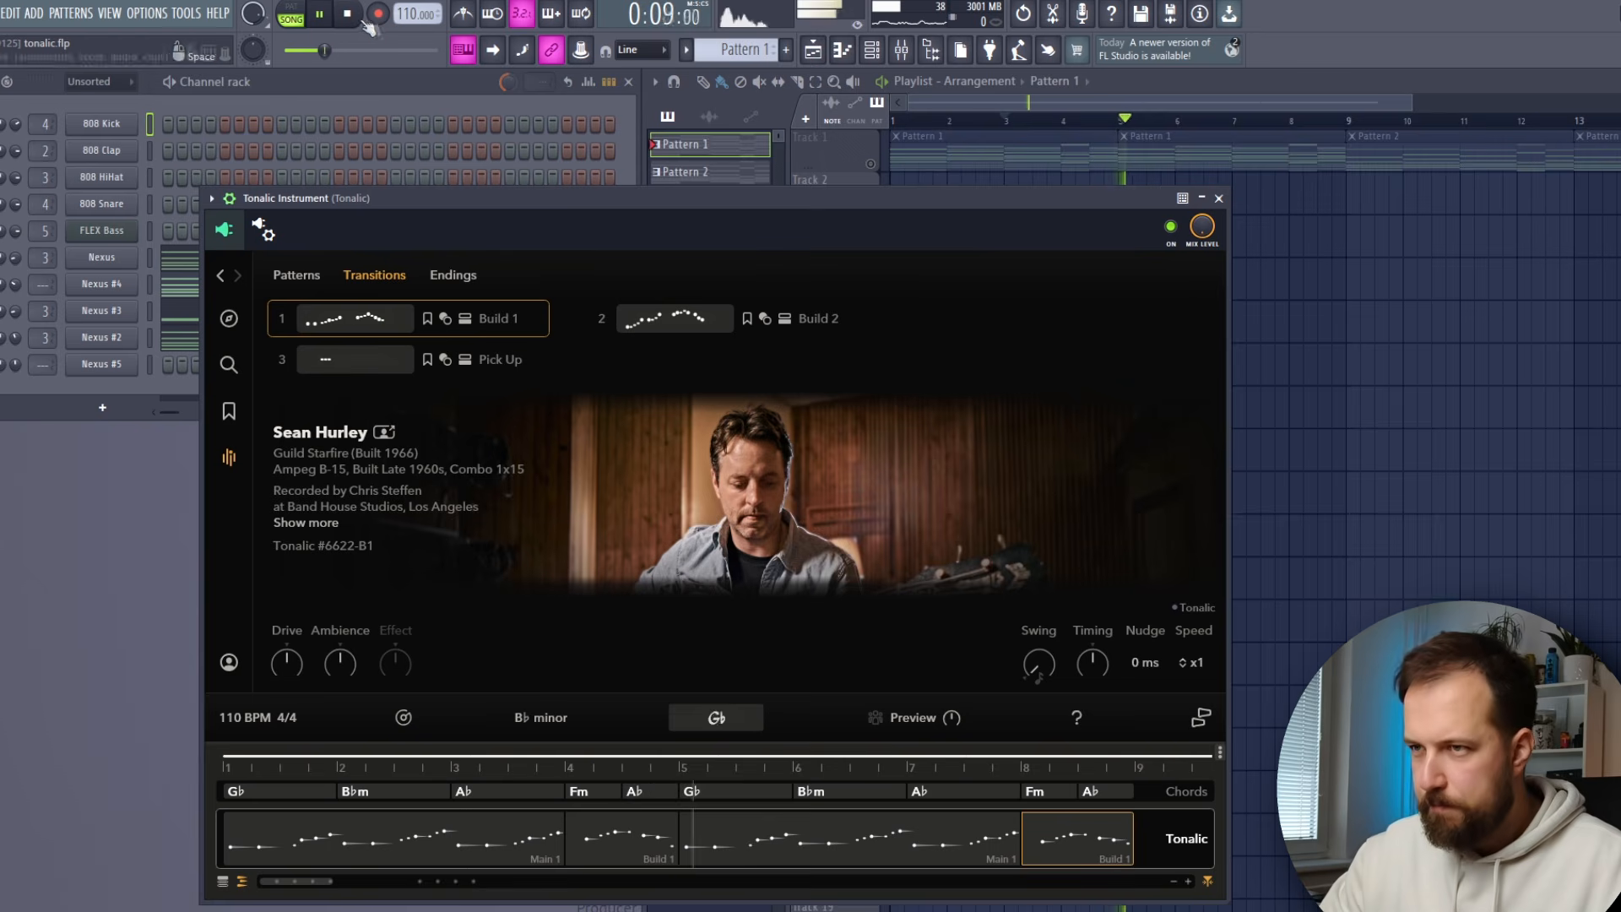
{"action": "key", "text": "space"}
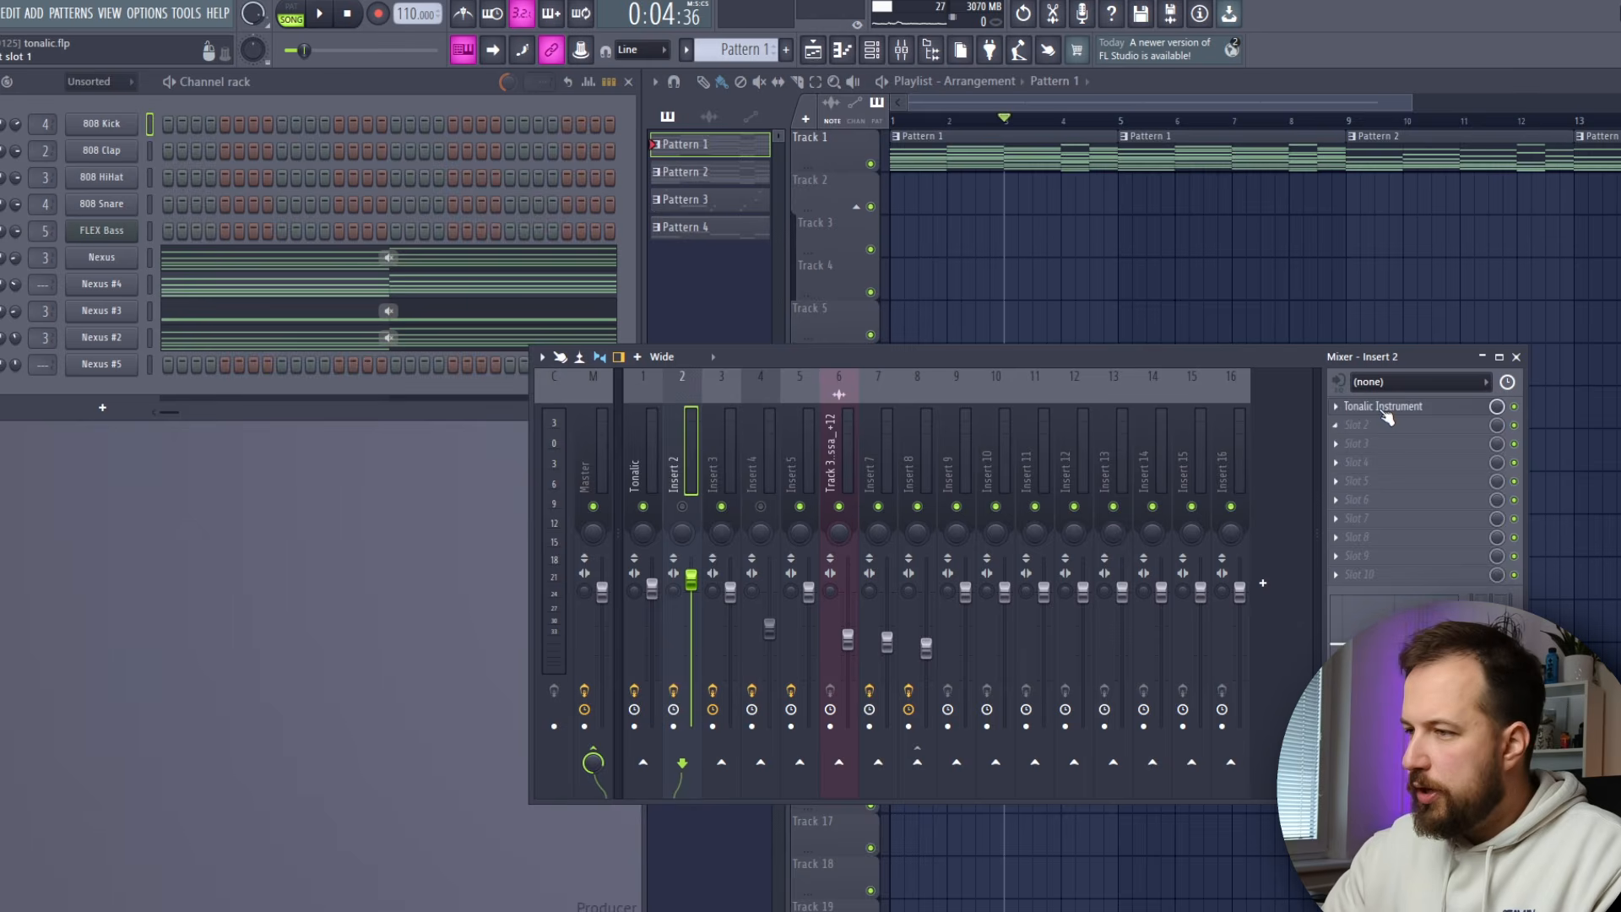
Inspect the Tonalic Instruments loaded on mixer Insert 2 and Insert 4, closing each window.
{"action": "left_click", "coordinate": [1389, 407]}
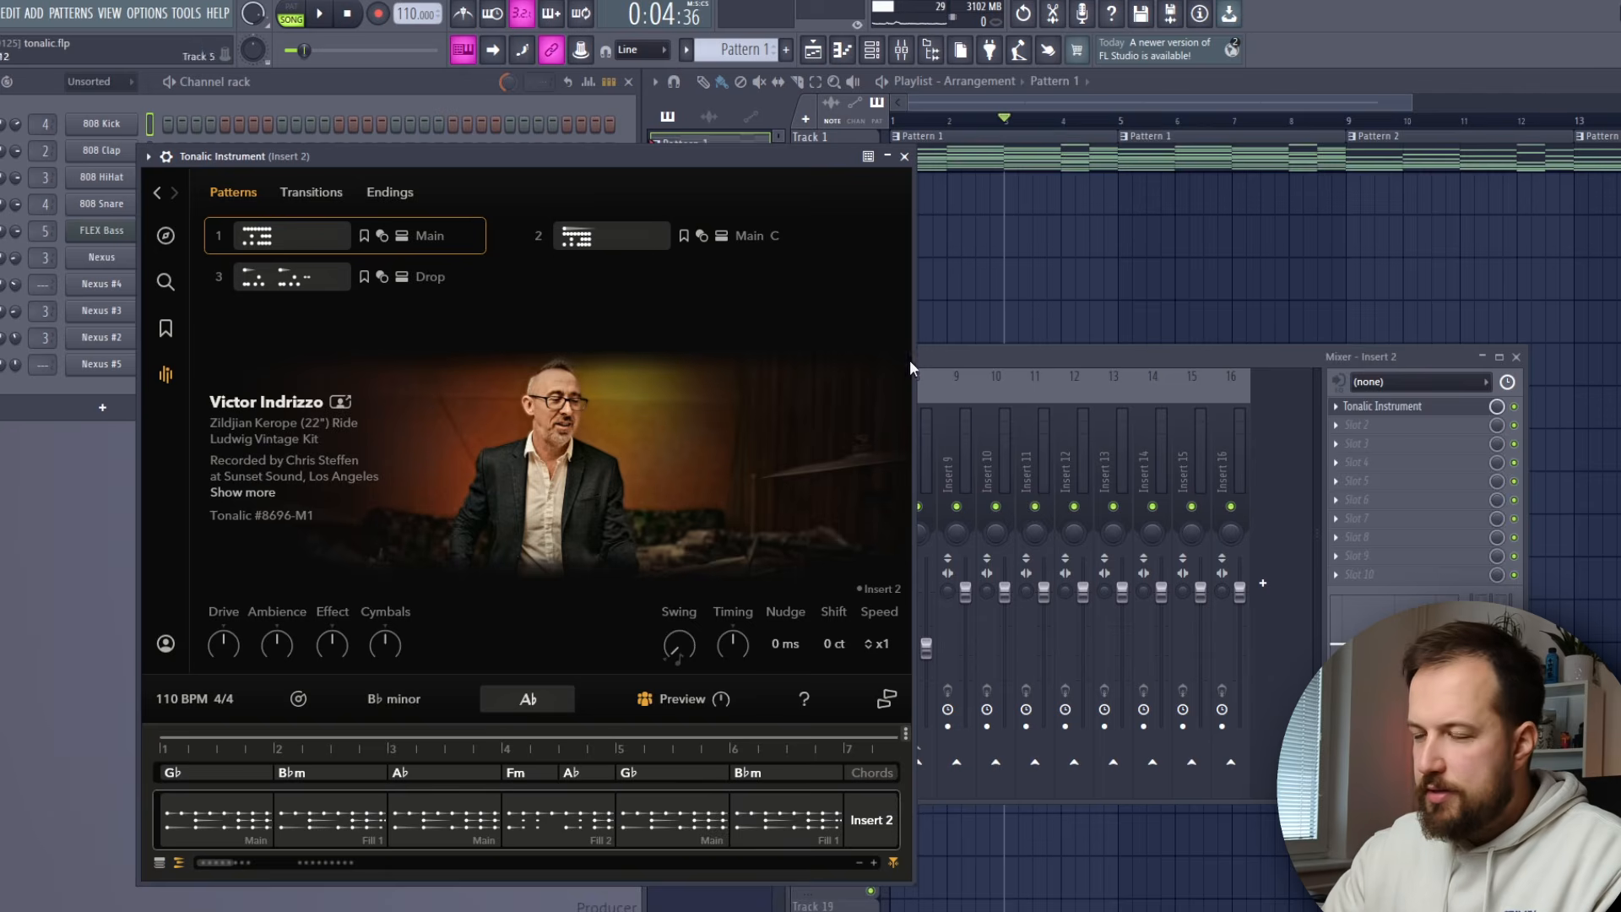
{"action": "left_click", "coordinate": [904, 156]}
{"action": "left_click", "coordinate": [770, 472]}
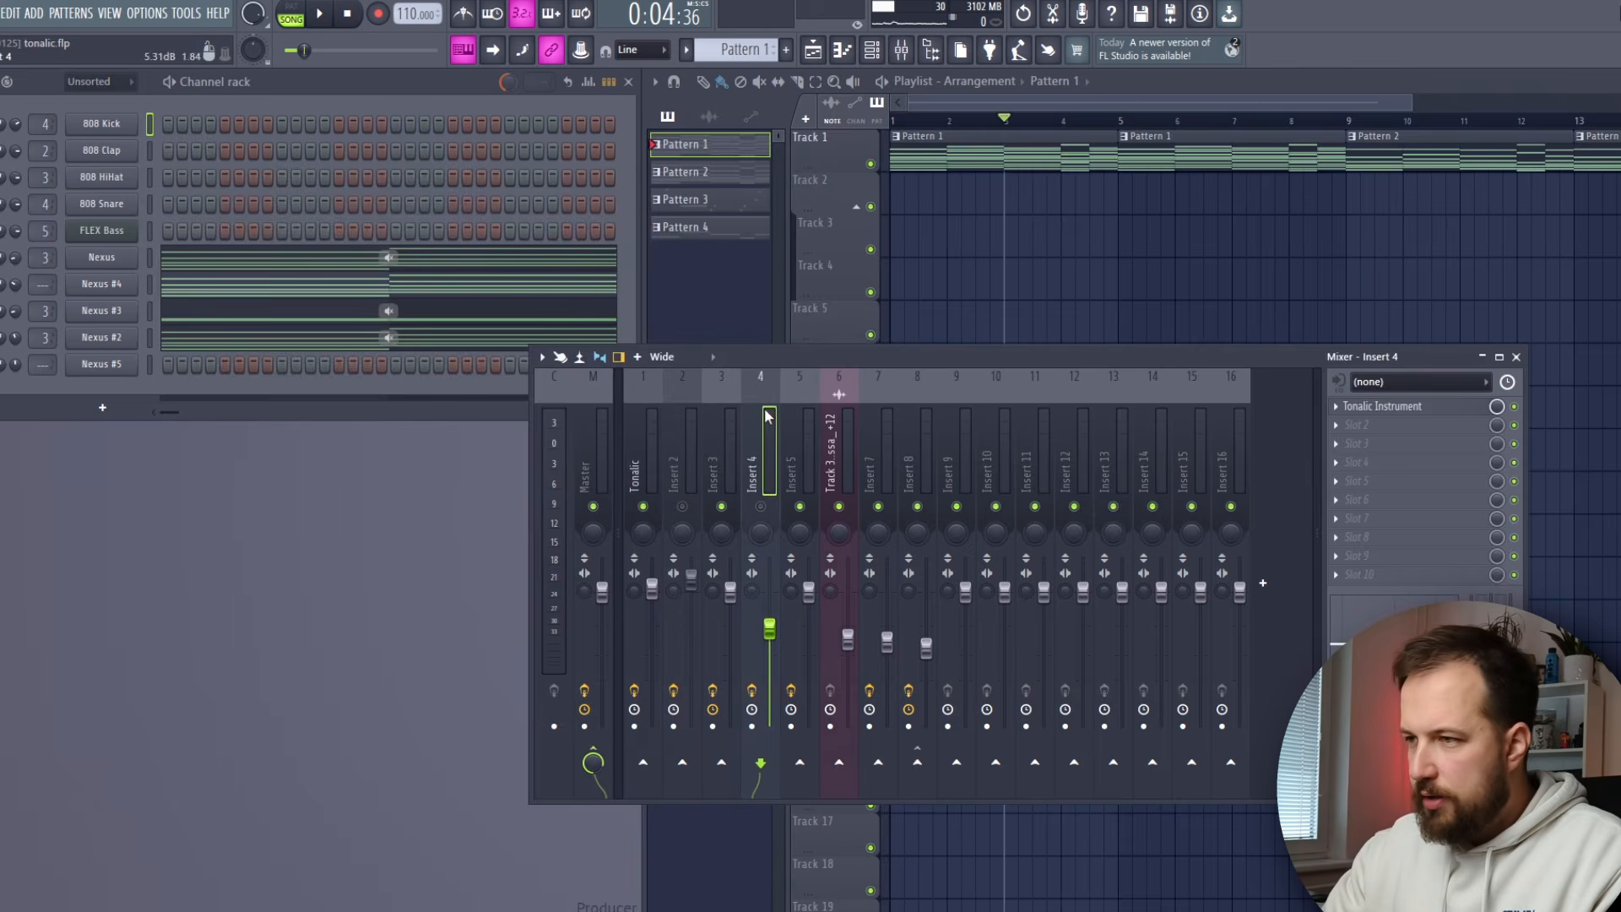
{"action": "left_click", "coordinate": [1382, 406]}
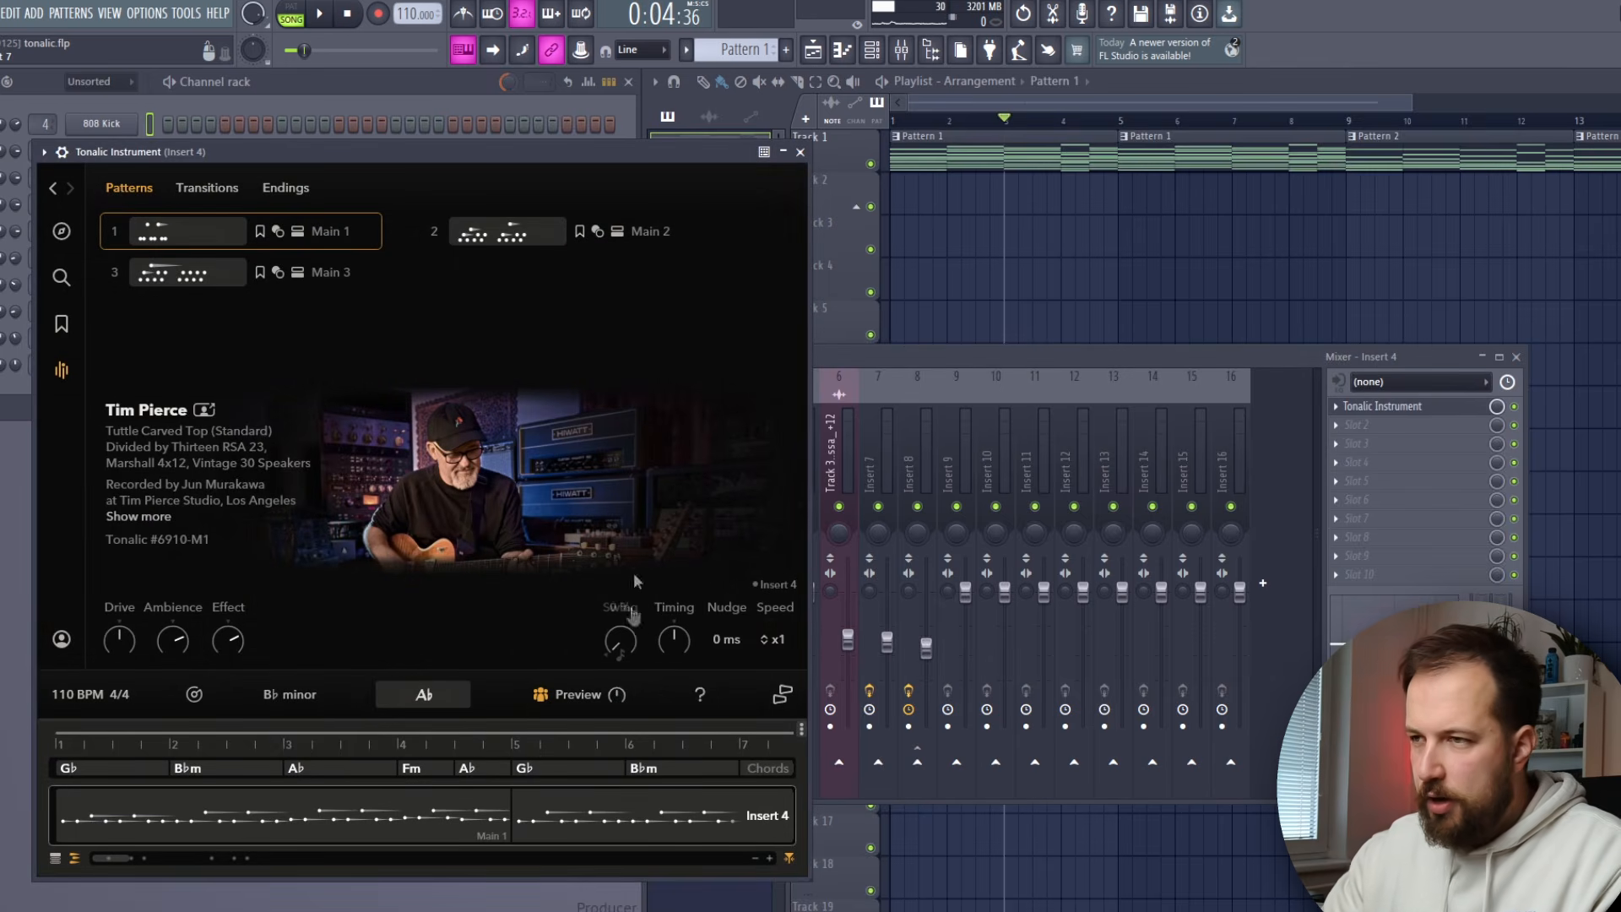
{"action": "left_click", "coordinate": [800, 152]}
Unmute mixer Insert 4, and widen Insert 2's Tonalic Instrument window with all Tonalic tracks shown in its timeline.
{"action": "left_click", "coordinate": [760, 506]}
{"action": "left_click", "coordinate": [675, 447]}
{"action": "left_click", "coordinate": [1384, 406]}
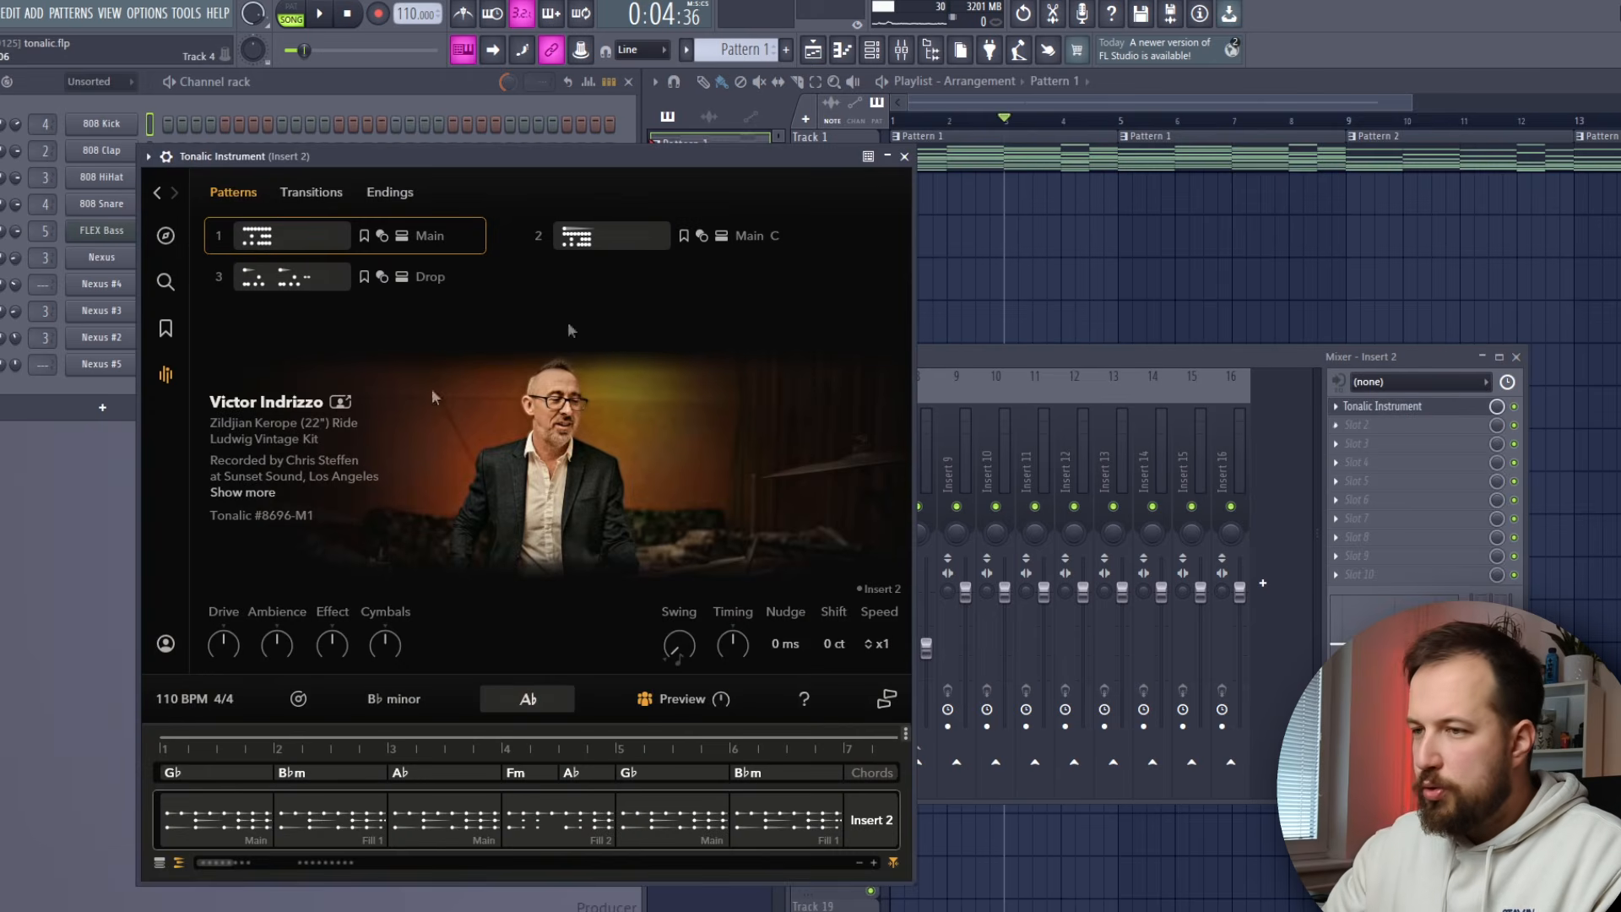
{"action": "left_click_drag", "start_coordinate": [911, 420], "coordinate": [1041, 419]}
{"action": "left_click", "coordinate": [159, 863]}
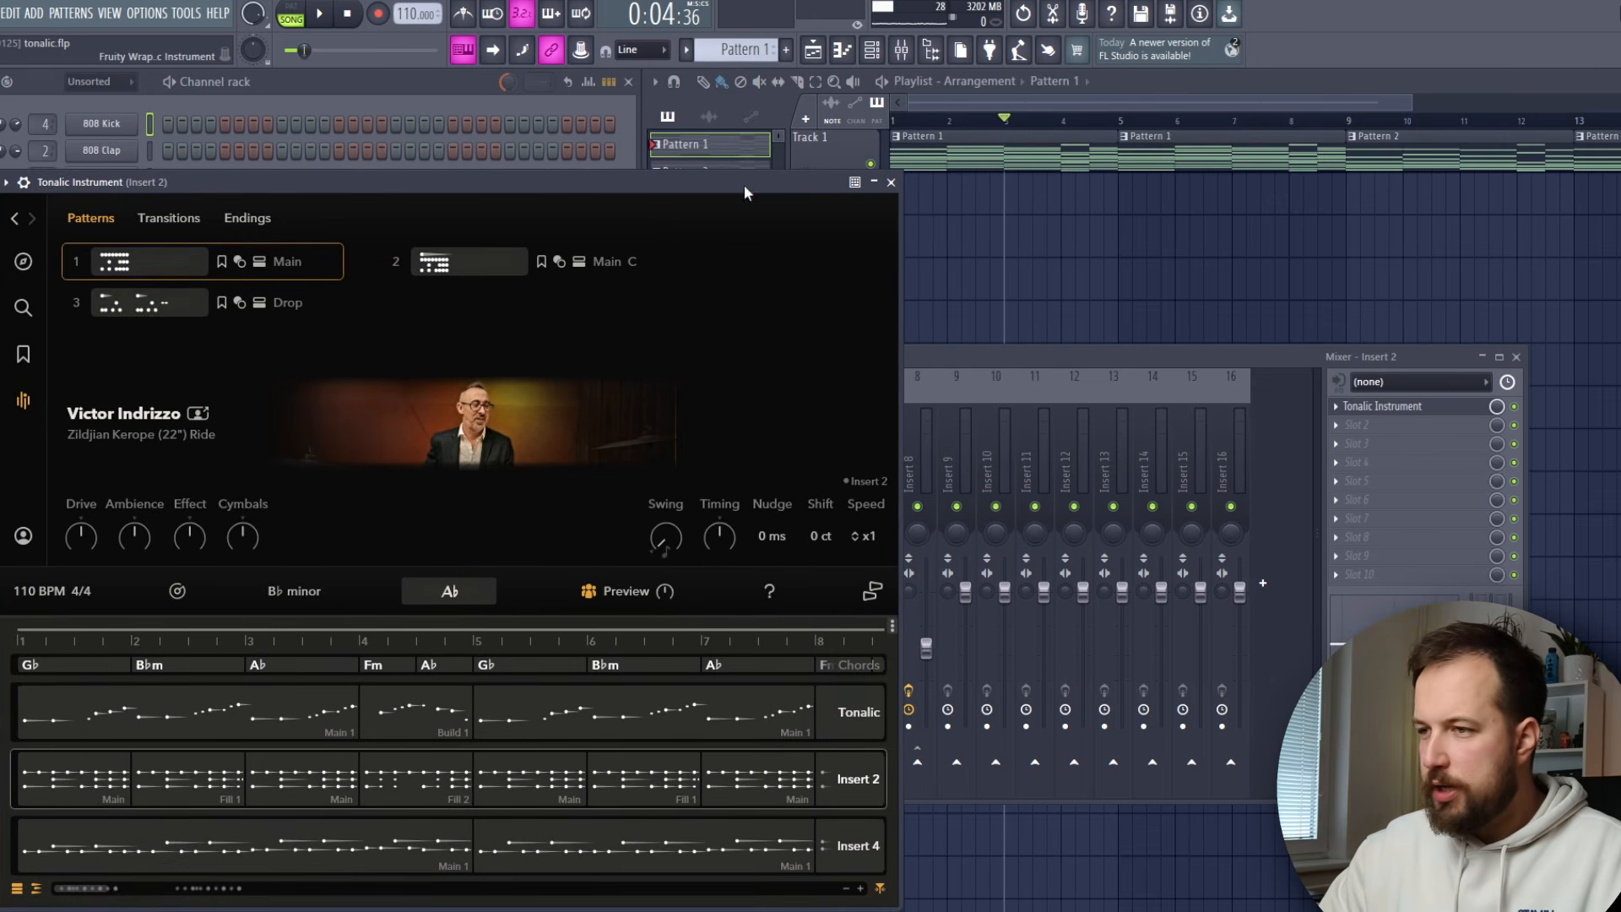
{"action": "mouse_move", "coordinate": [854, 156]}
{"action": "left_mouse_down"}
{"action": "mouse_move", "coordinate": [482, 188]}
{"action": "mouse_move", "coordinate": [915, 154]}
{"action": "left_mouse_up"}
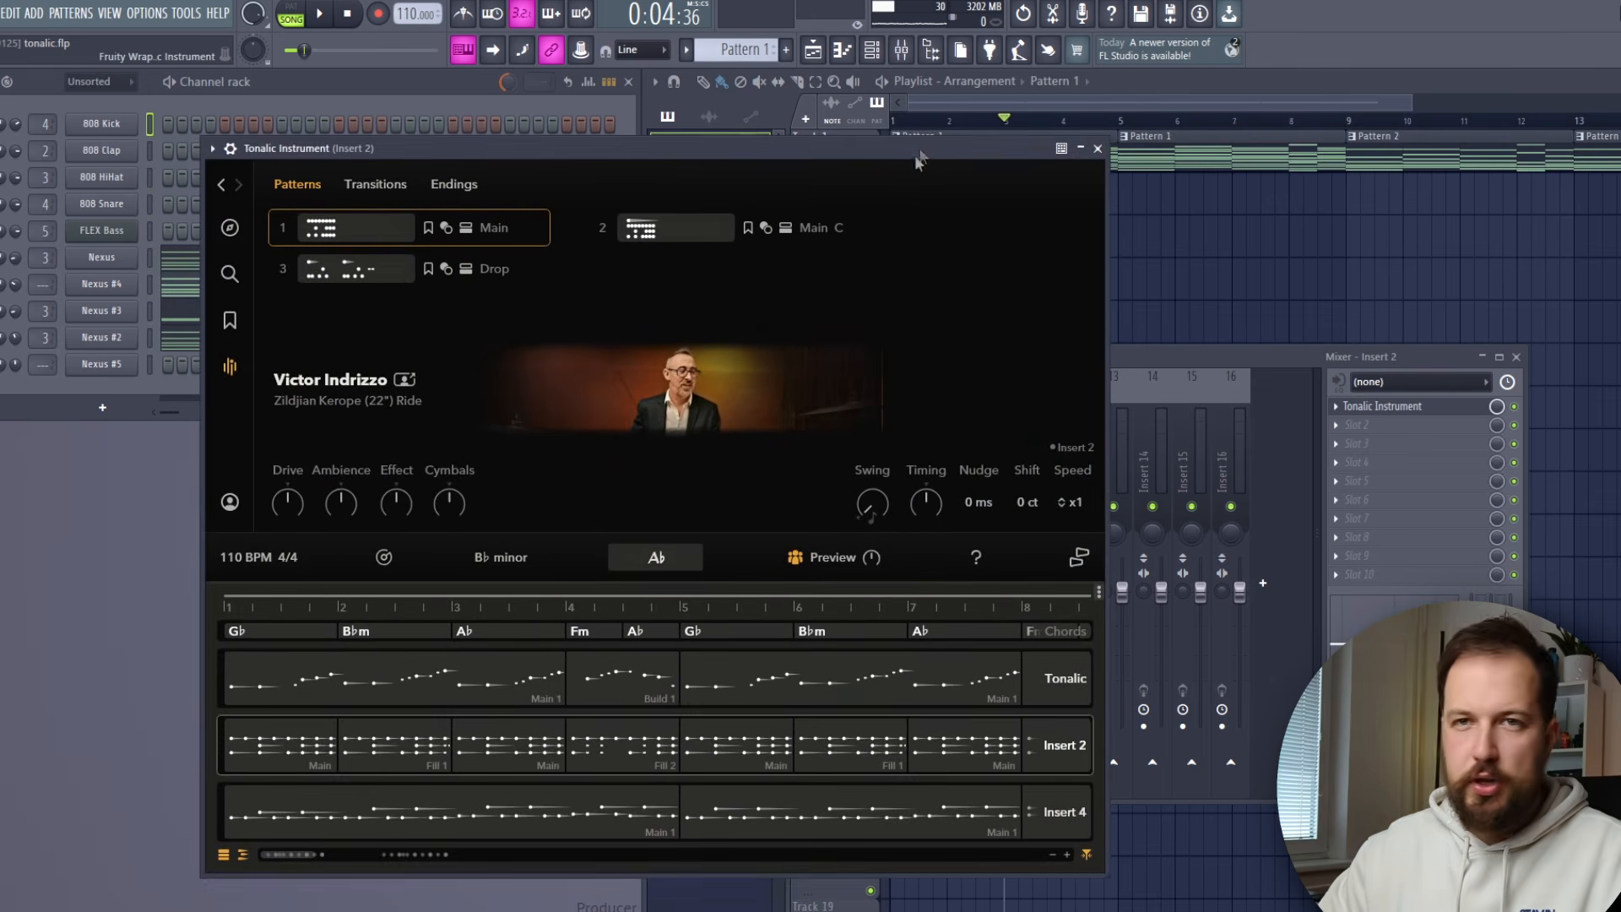
Filter the Tonalic loops by Drums and preview the Half Open Hi-Hat drum kit loop in Rock Rimshot style.
{"action": "left_click", "coordinate": [229, 275]}
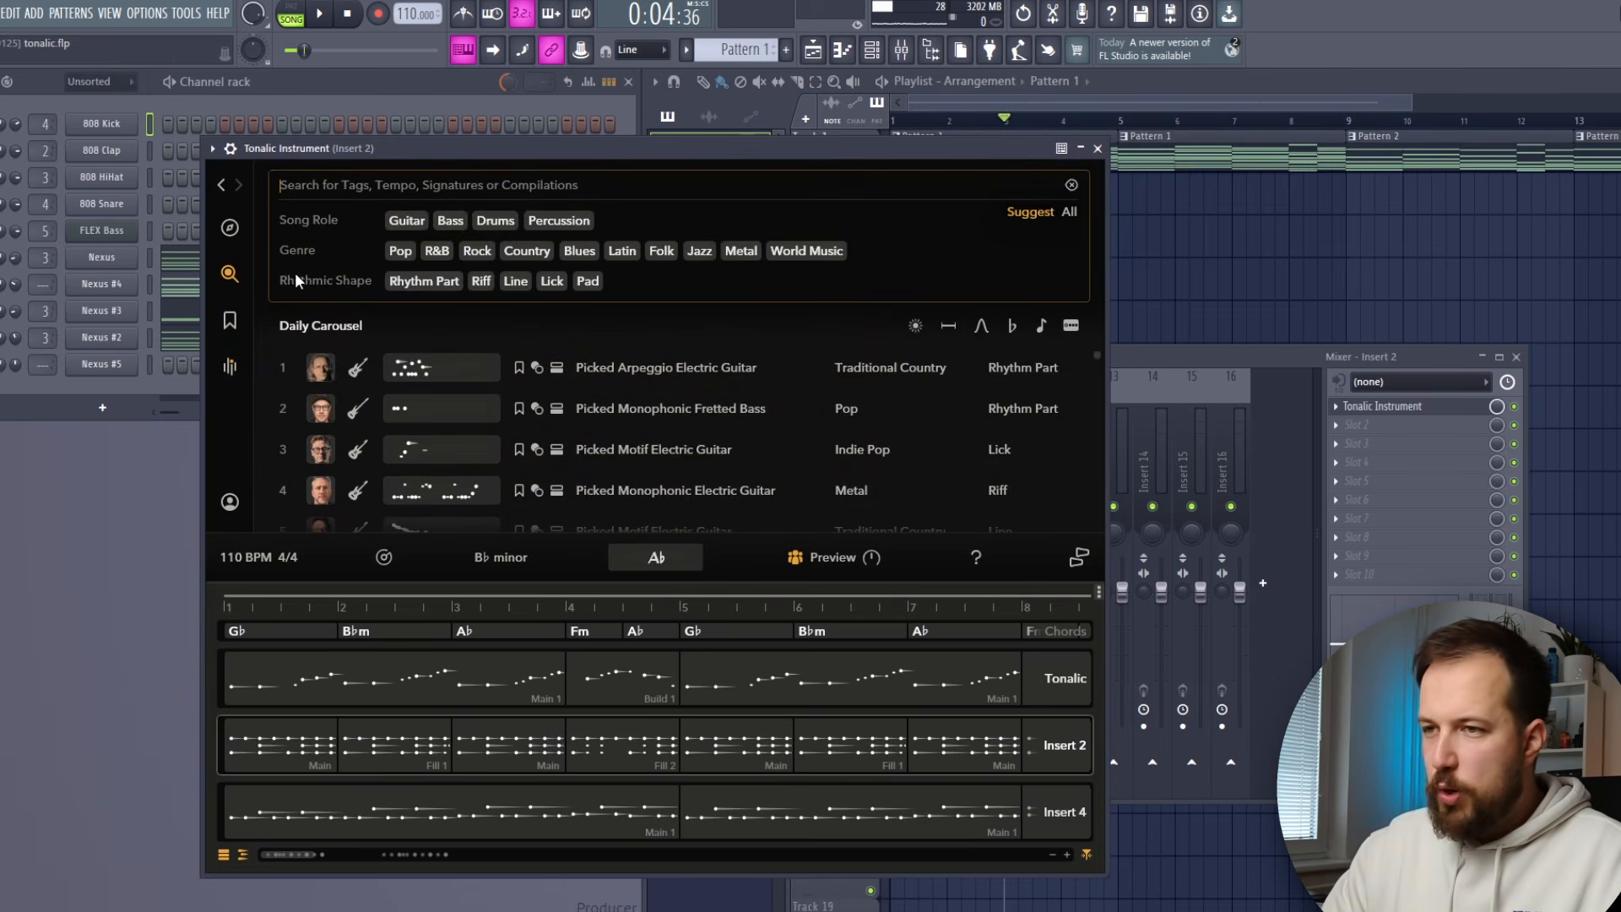
{"action": "left_click", "coordinate": [493, 224]}
{"action": "left_click", "coordinate": [325, 371]}
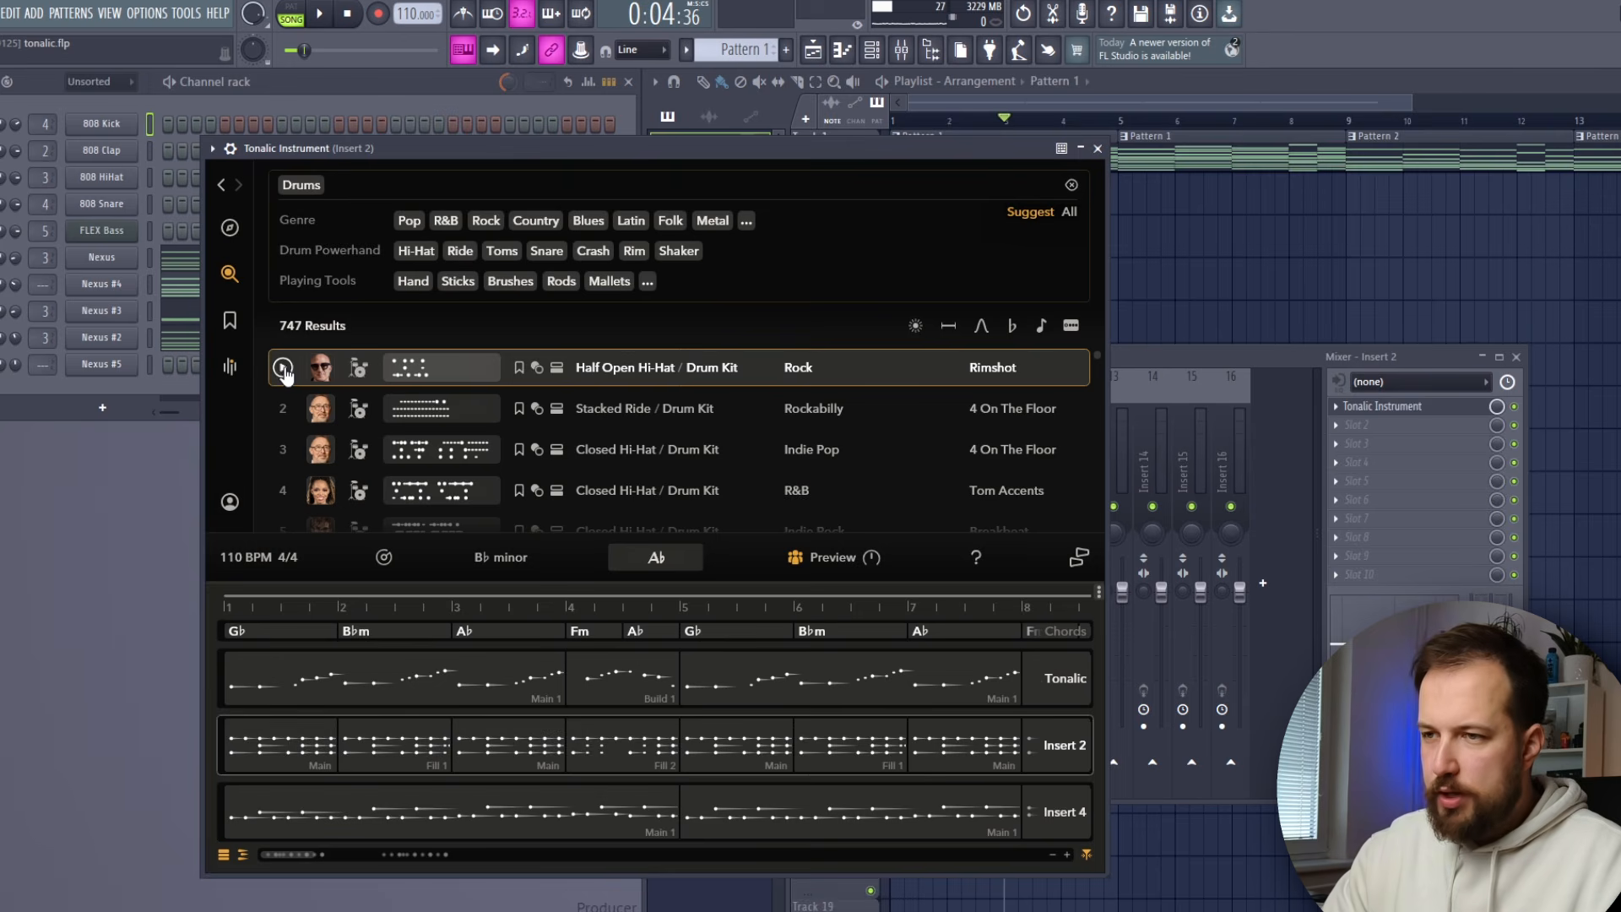
{"action": "left_click", "coordinate": [283, 369]}
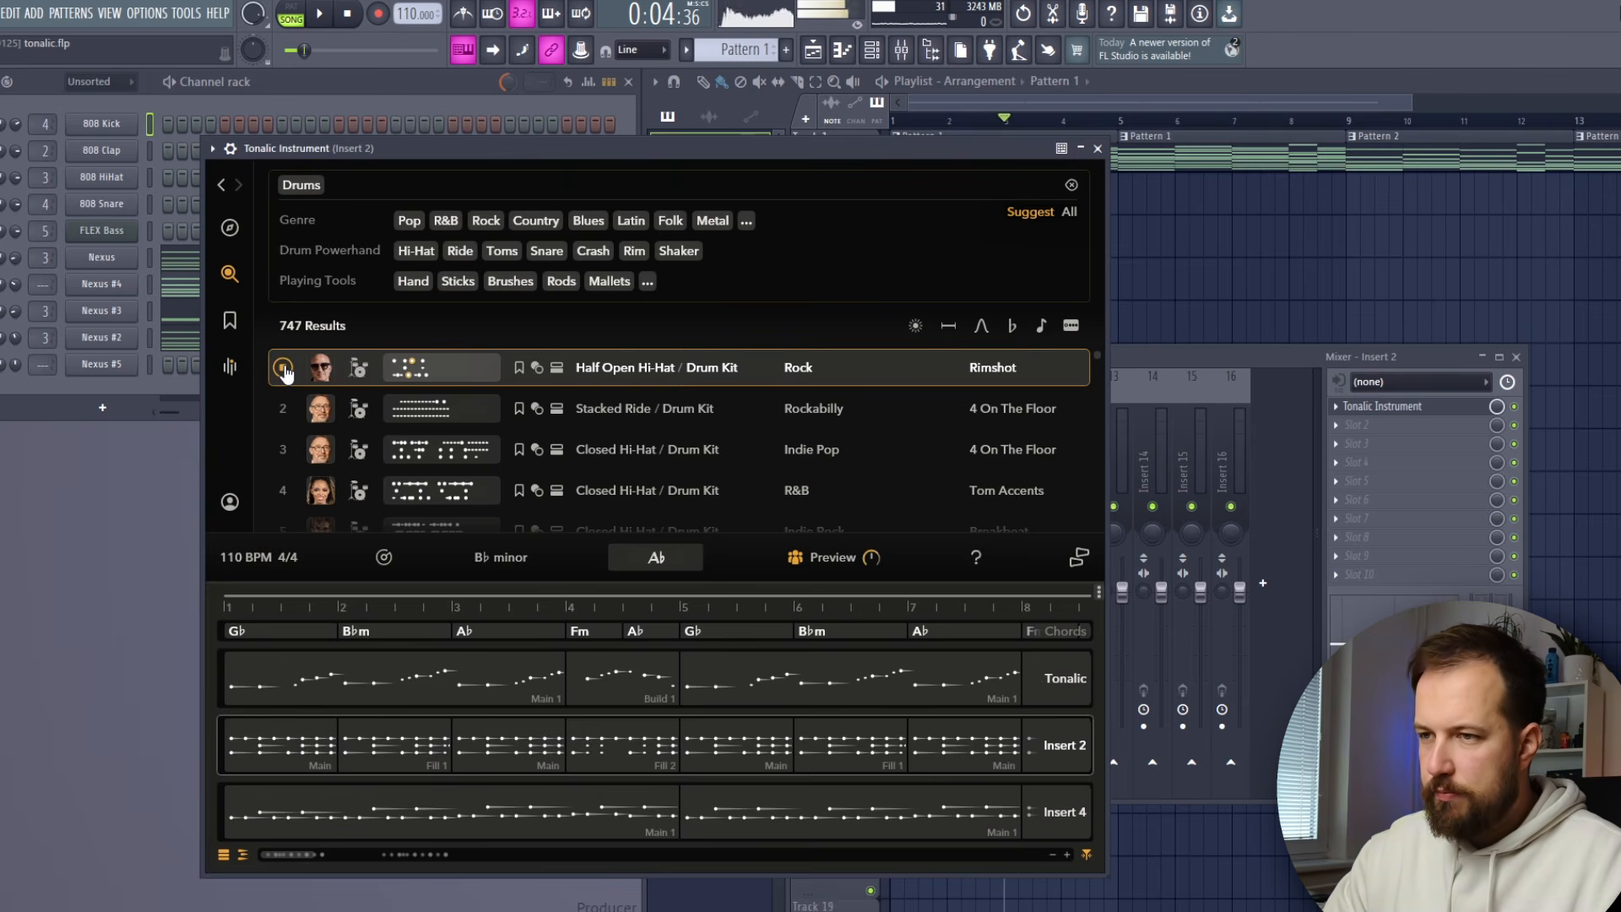
Open the pattern variations of Insert 2's first drum clip, and preview the Main and Drop patterns.
{"action": "left_click", "coordinate": [290, 747]}
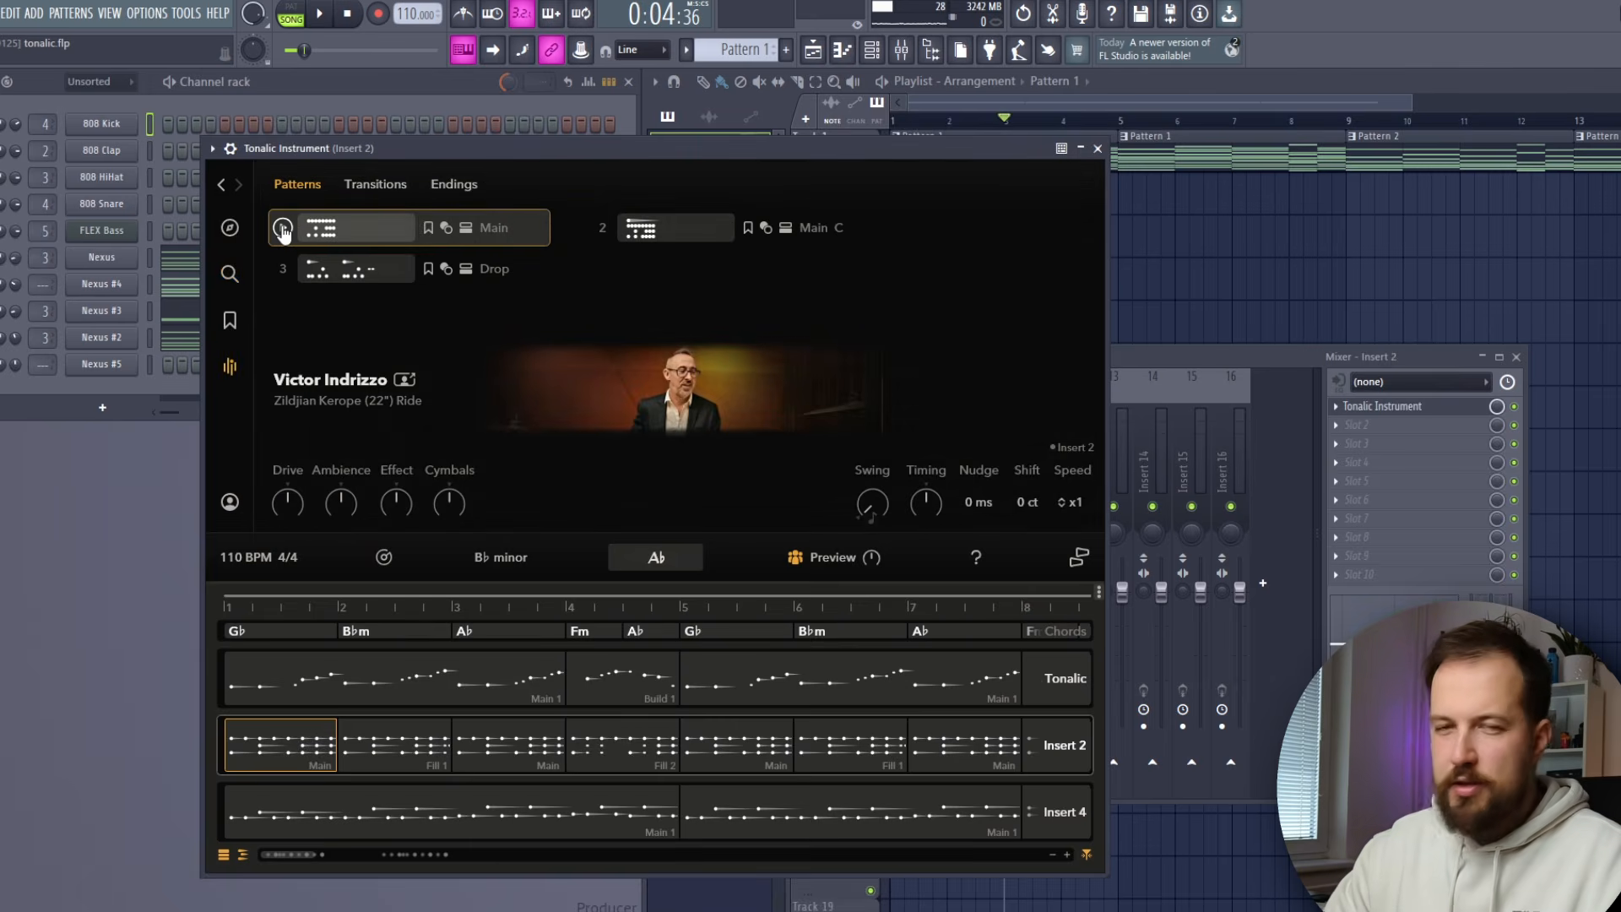
{"action": "left_click", "coordinate": [283, 230]}
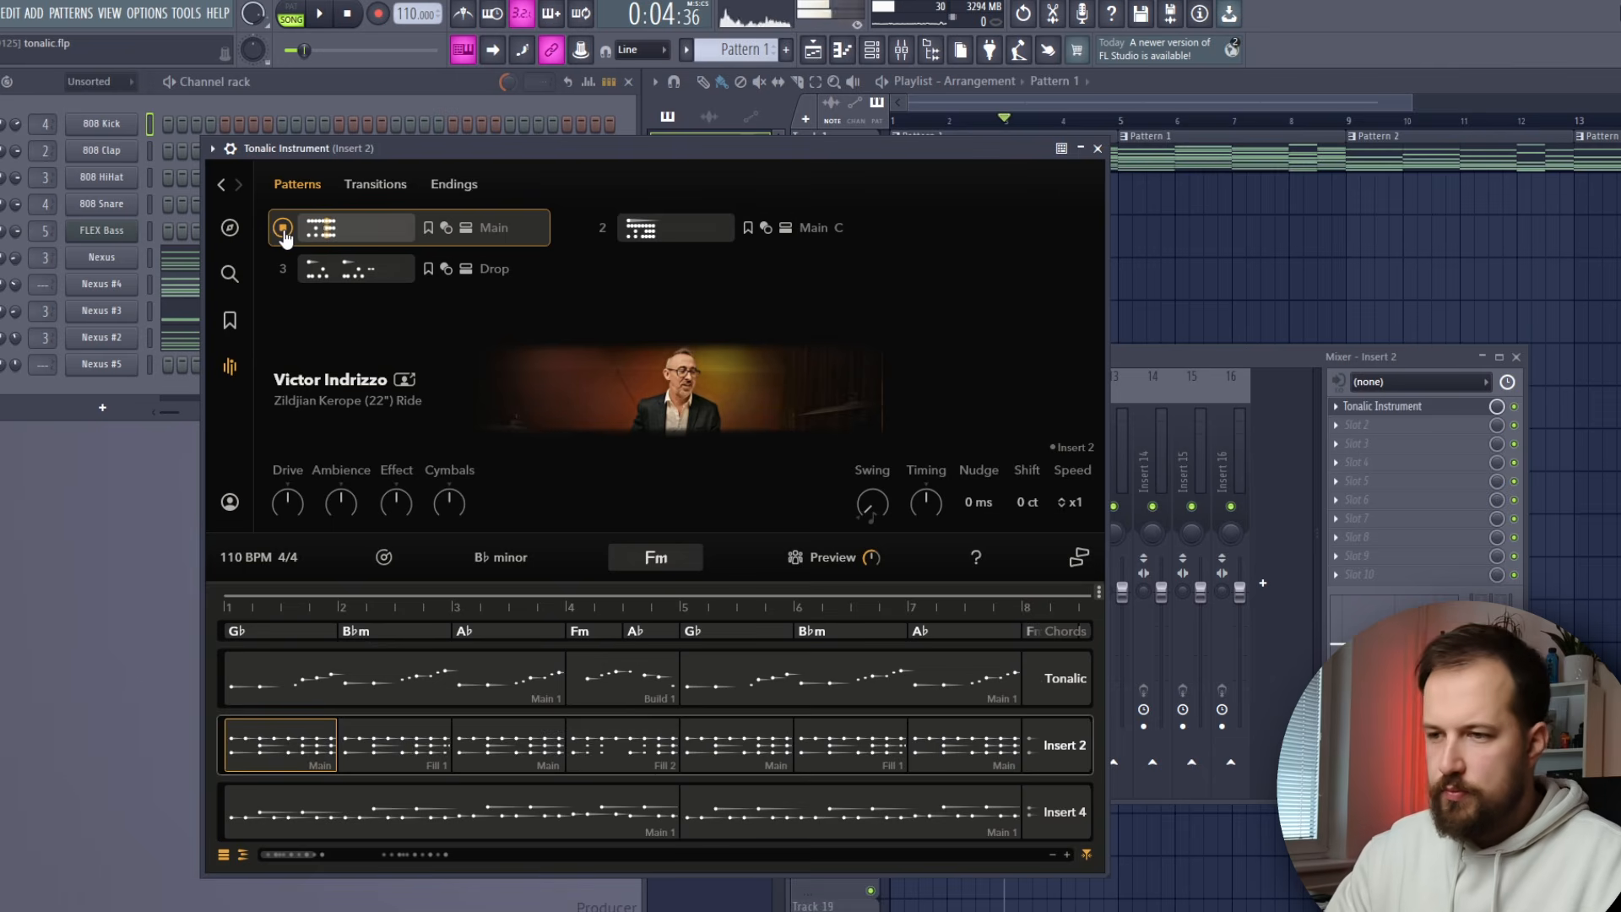
{"action": "left_click", "coordinate": [283, 229]}
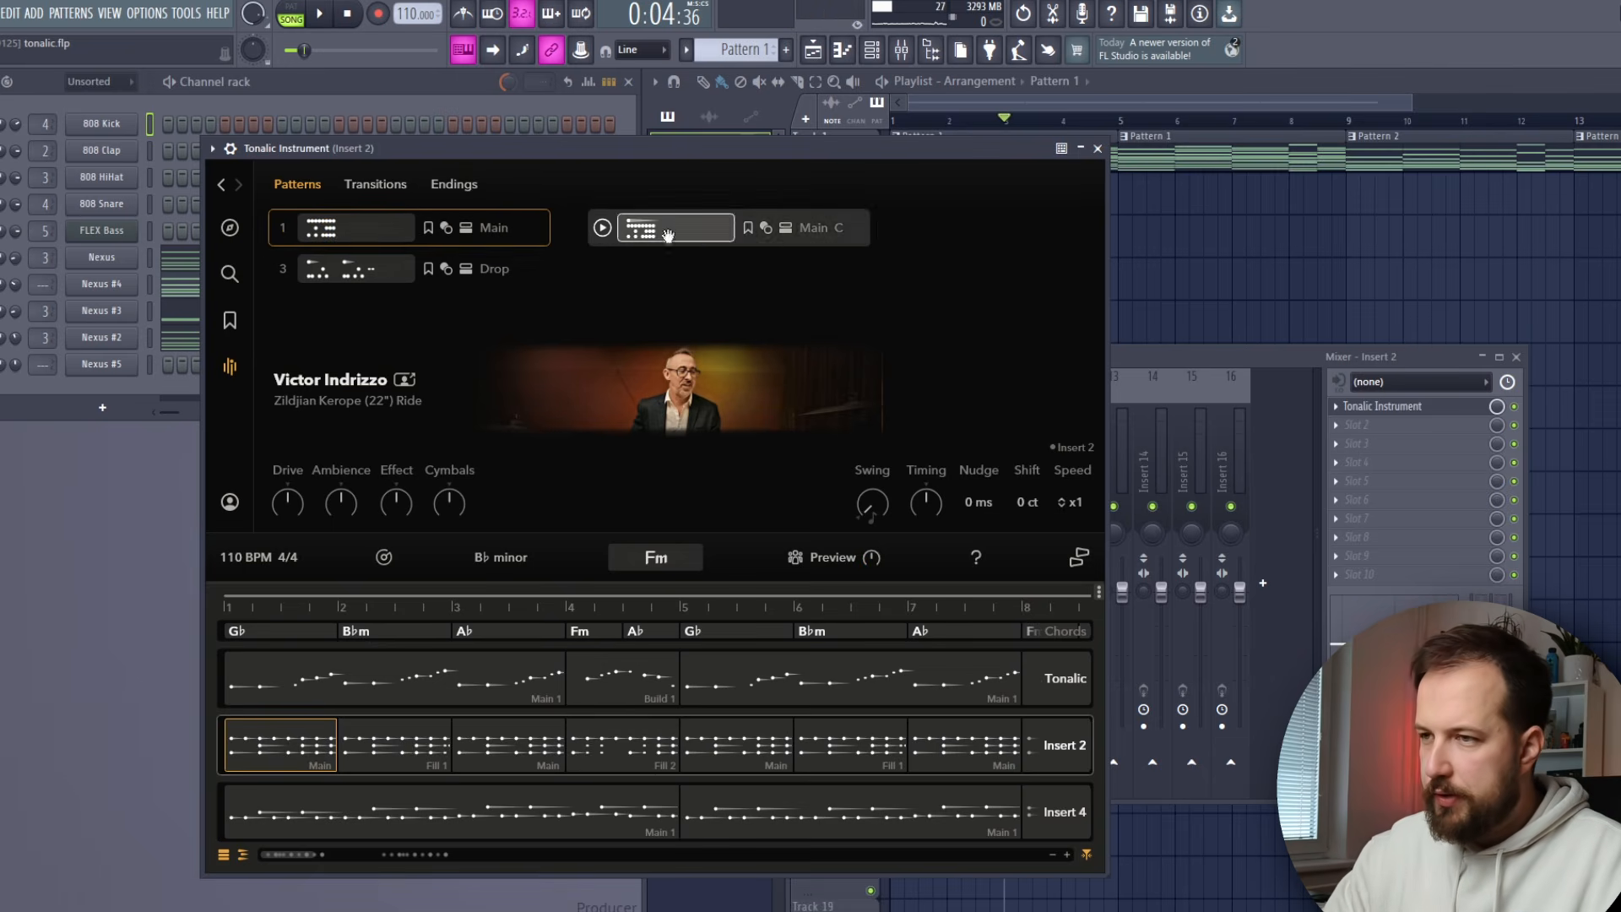
{"action": "left_click", "coordinate": [283, 268]}
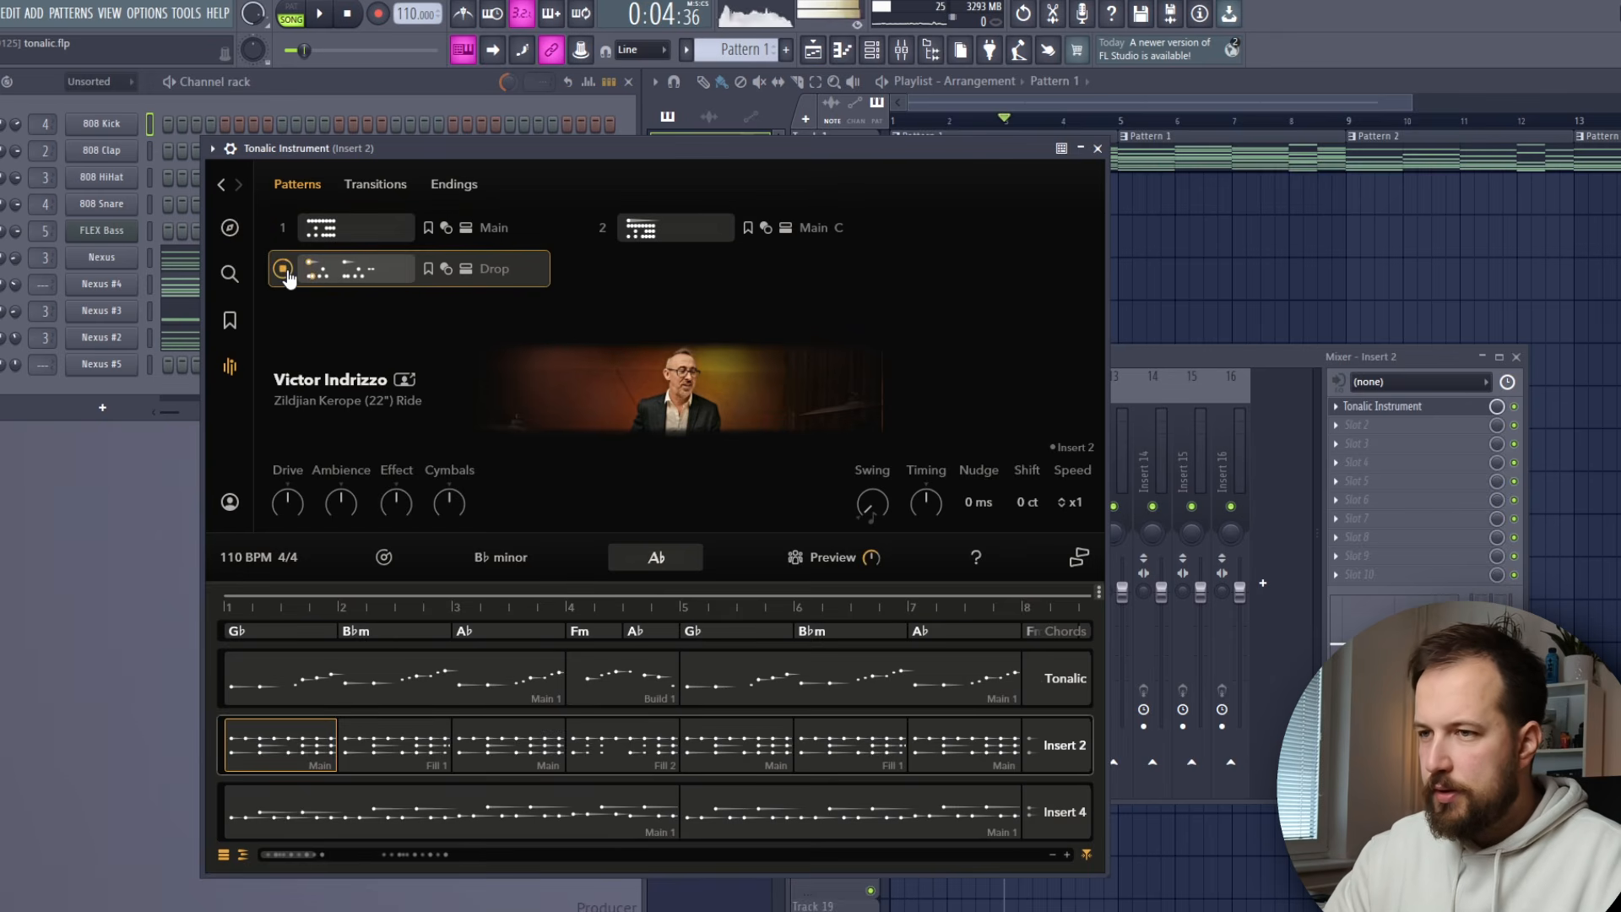
Preview the drum kit's Fill 1, Fill 2 and Build 2 transitions, and stop the playback of the full arrangement.
{"action": "left_click", "coordinate": [375, 184]}
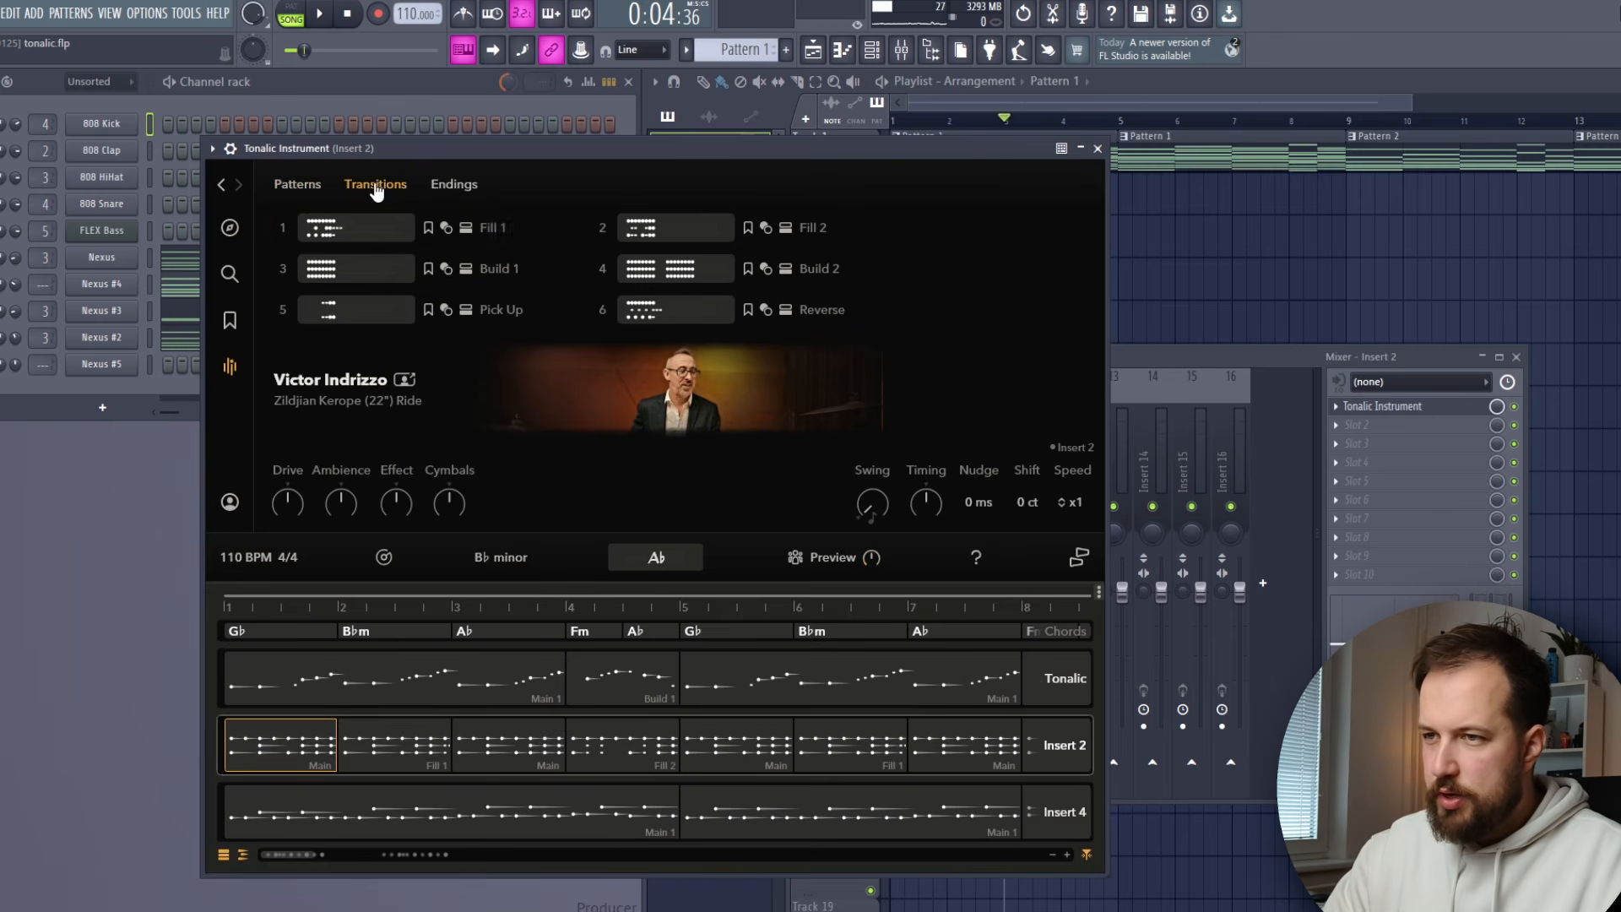
{"action": "left_click", "coordinate": [282, 227]}
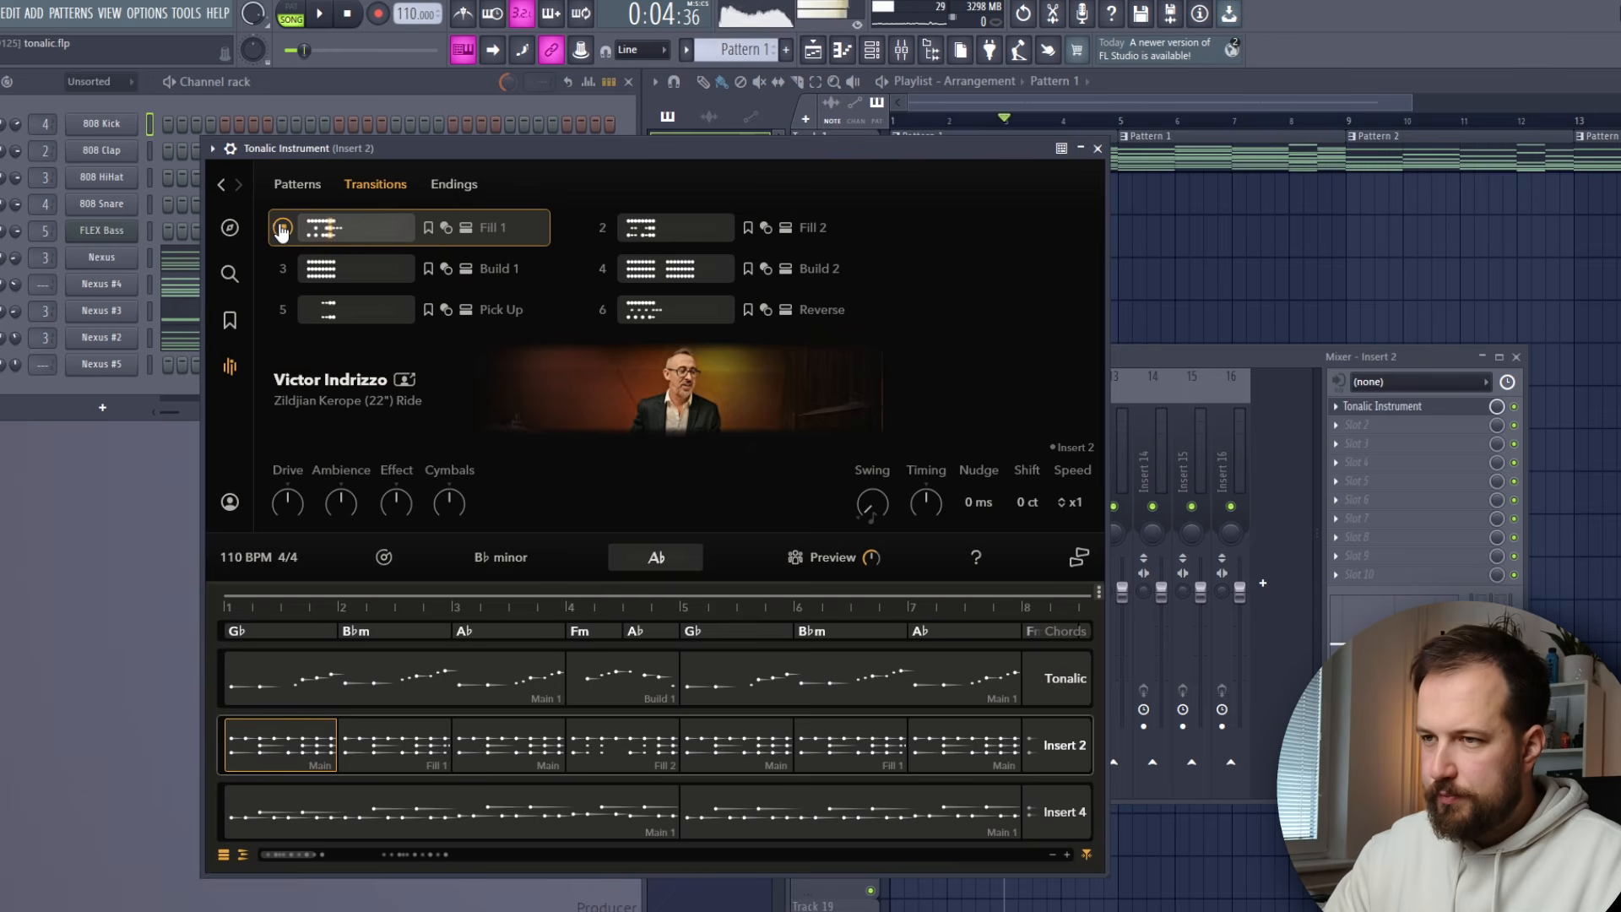
{"action": "left_click", "coordinate": [602, 228]}
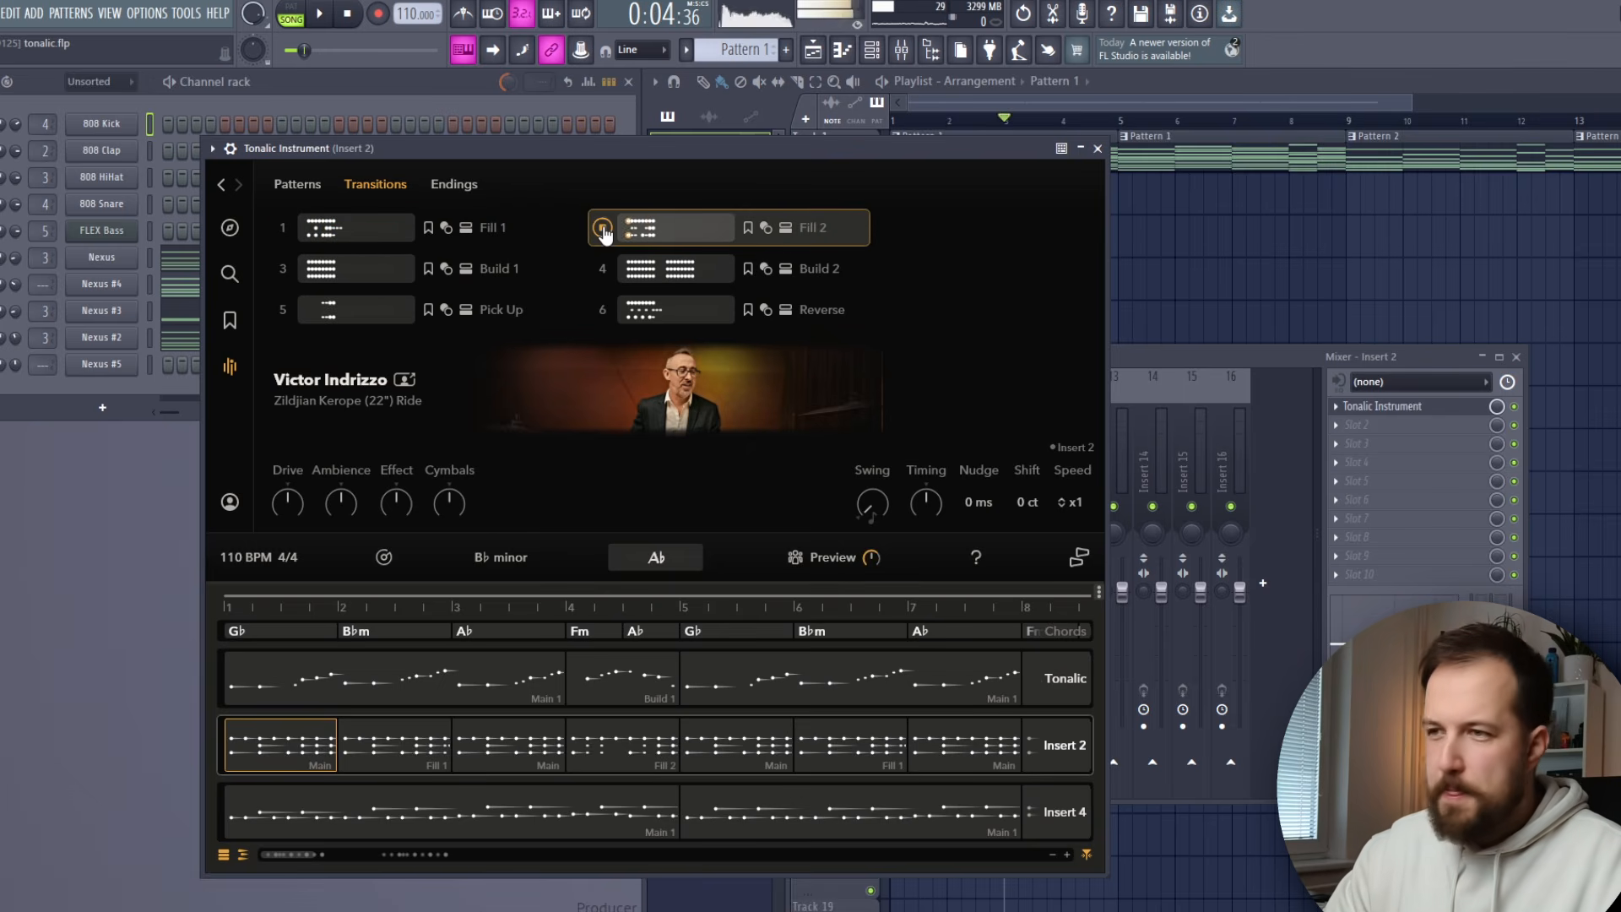
{"action": "left_click", "coordinate": [602, 269]}
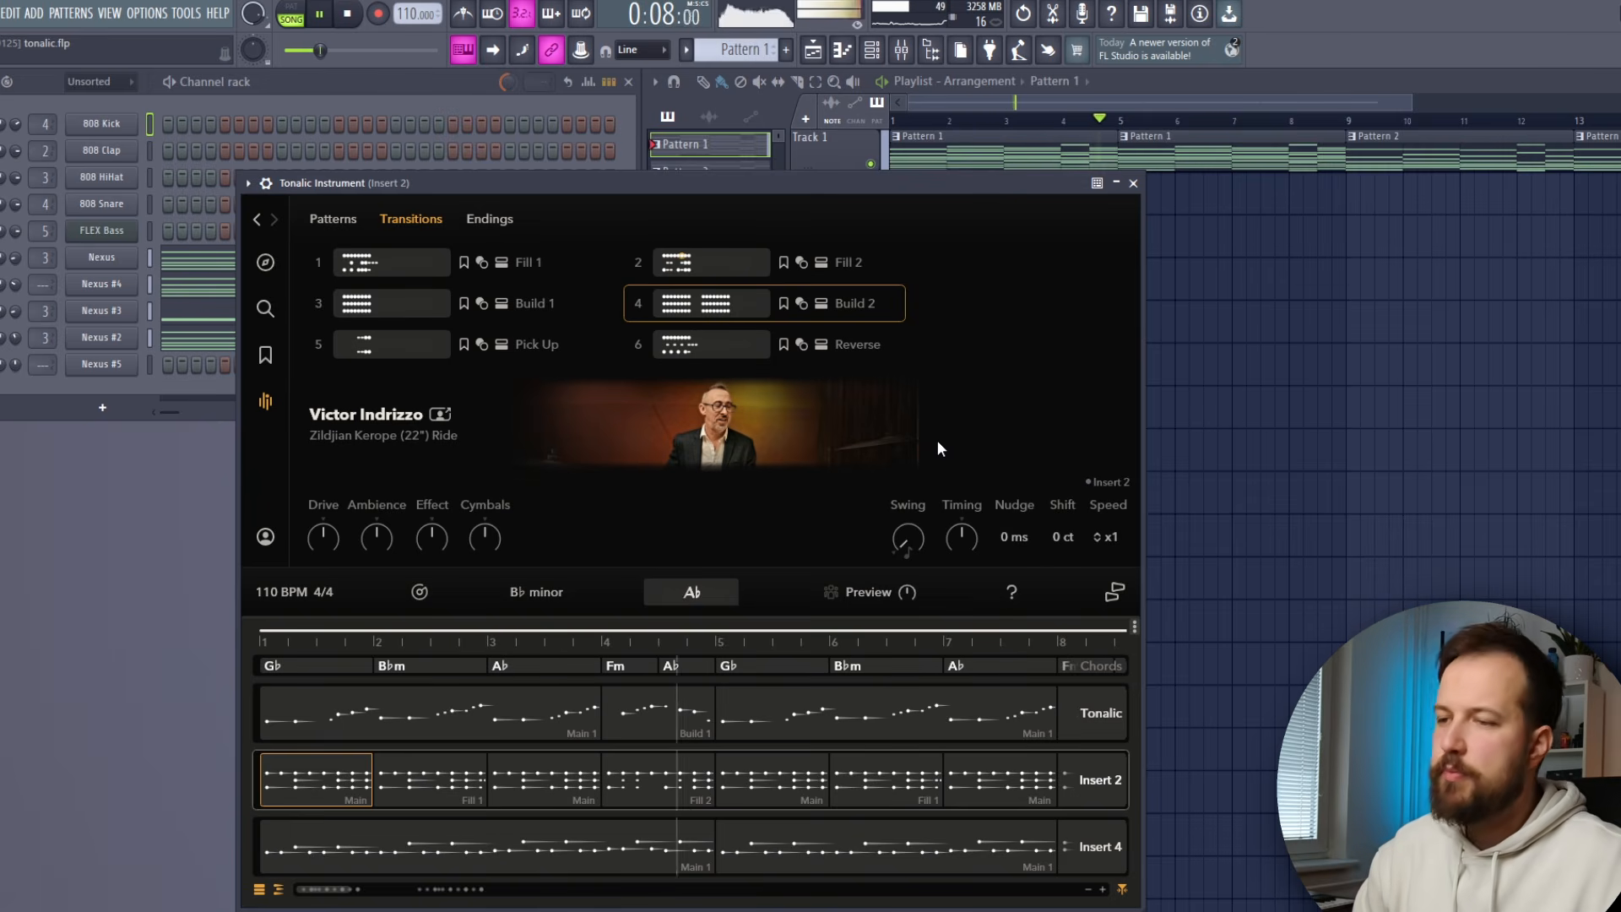
{"action": "key", "text": "space"}
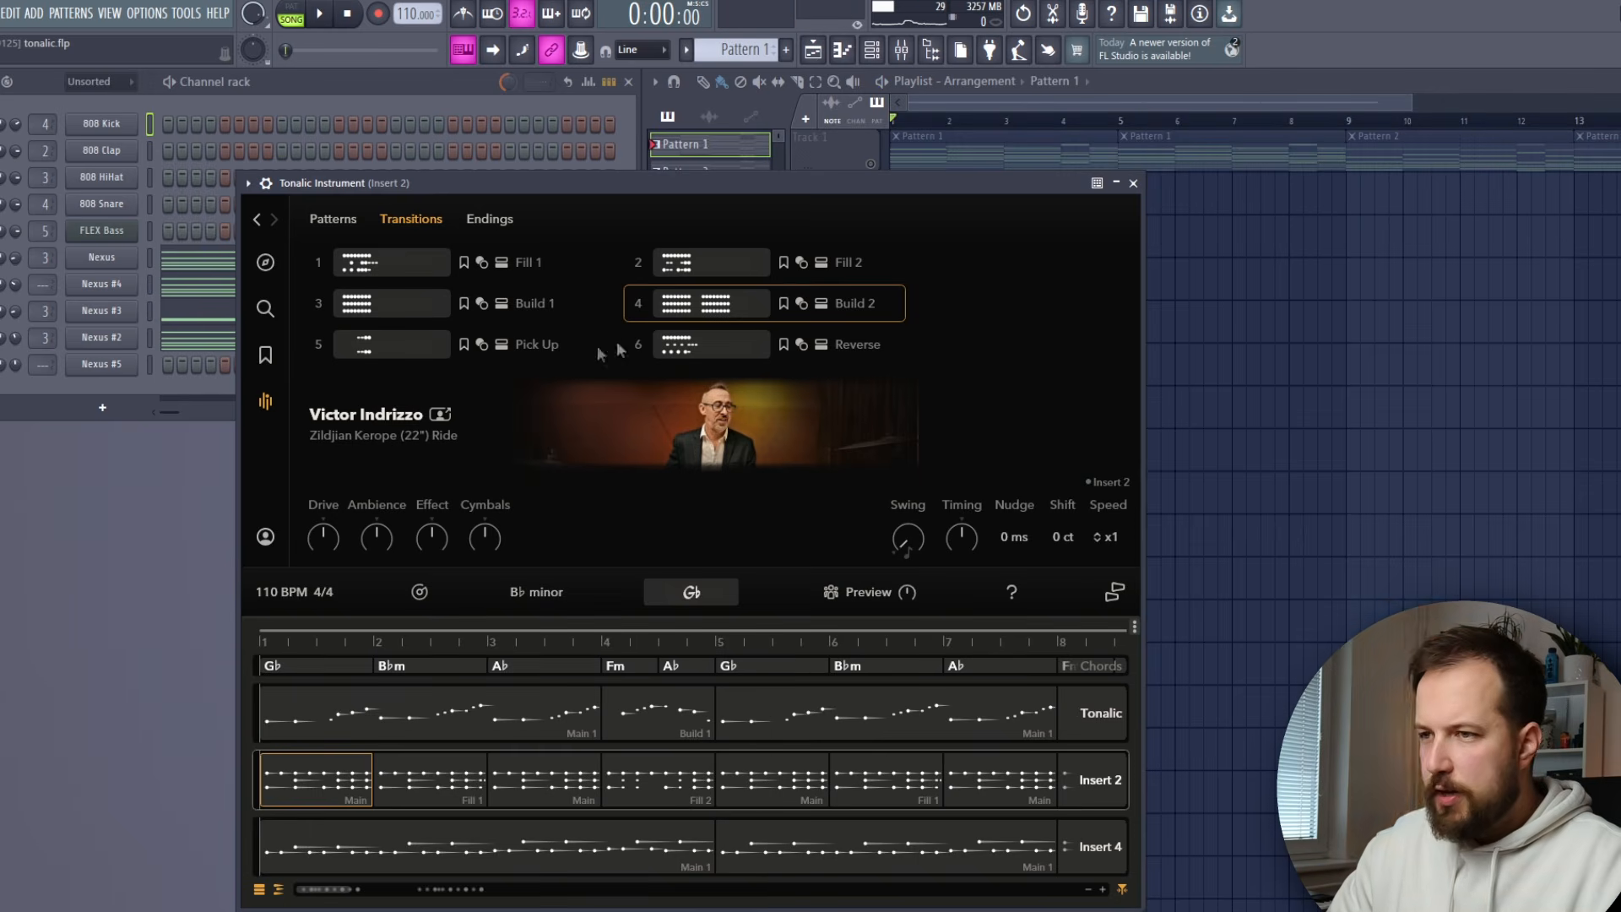
{"action": "mouse_move", "coordinate": [327, 545]}
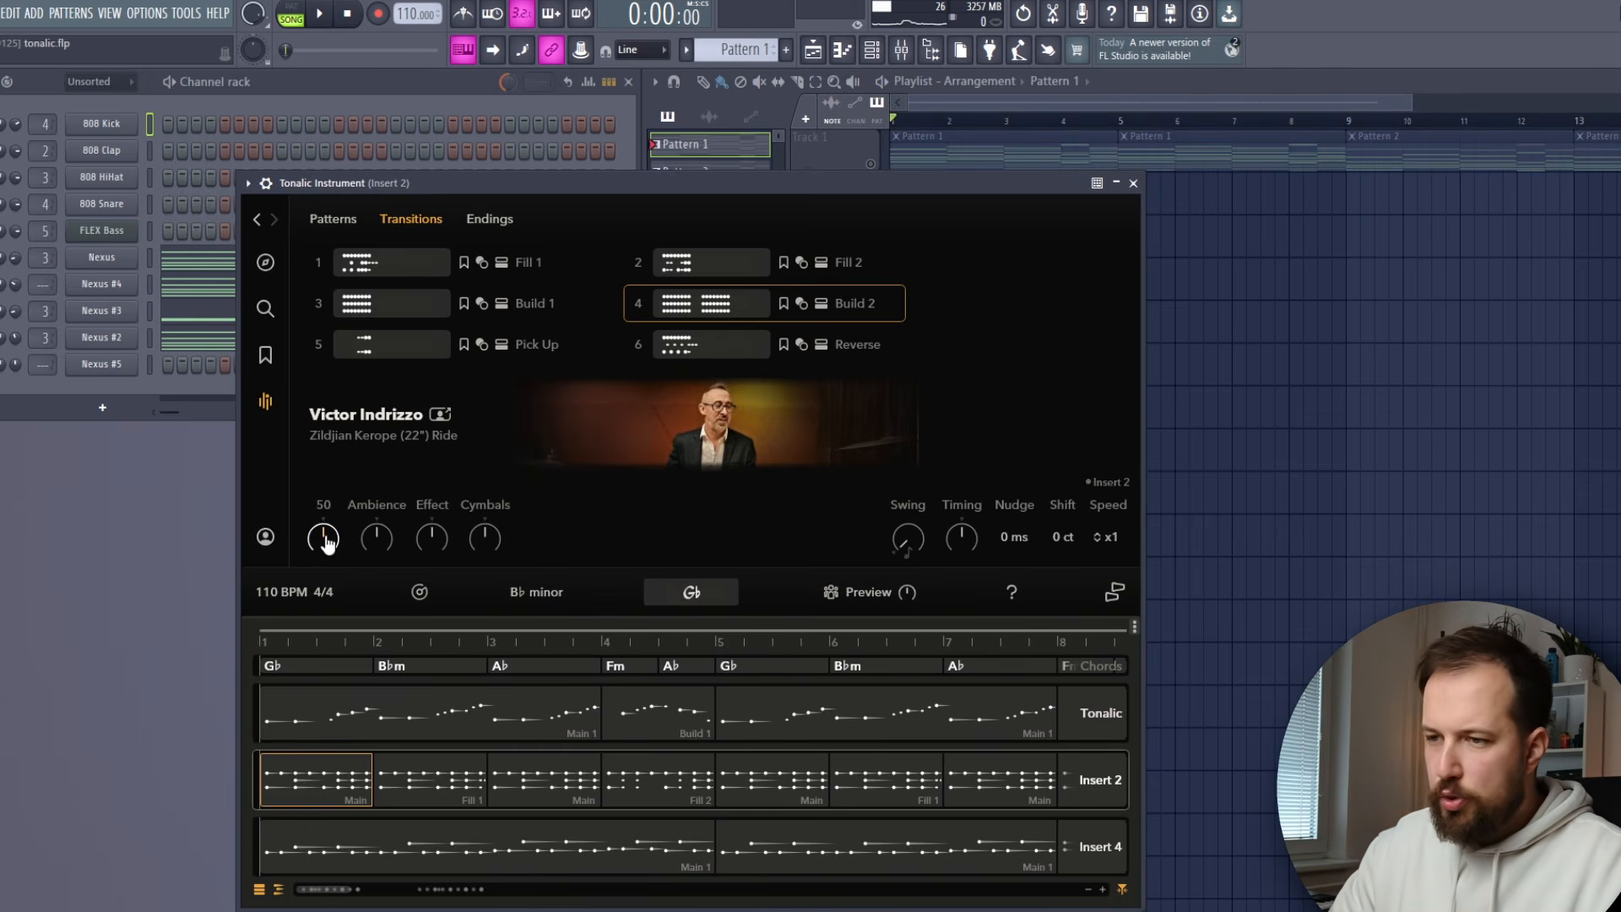
Return to the Drums search results and browse the loops down to the hundredth entry.
{"action": "left_click", "coordinate": [266, 308]}
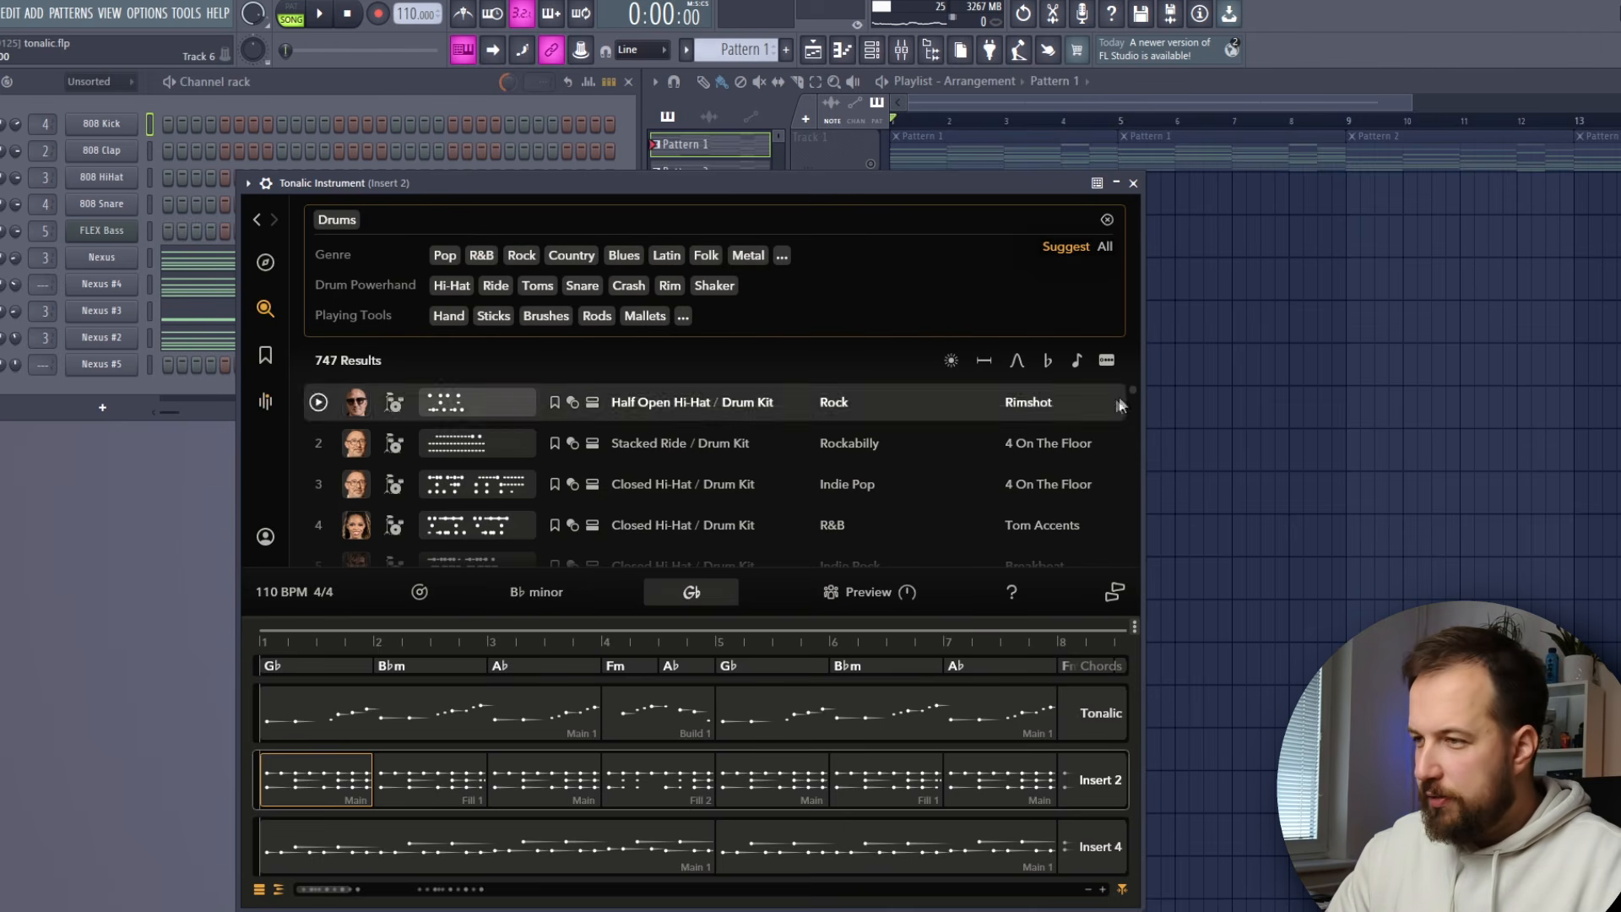
{"action": "scroll", "coordinate": [1132, 397], "scroll_direction": "down", "scroll_amount": 2}
{"action": "scroll", "coordinate": [1136, 402], "scroll_direction": "down", "scroll_amount": 2}
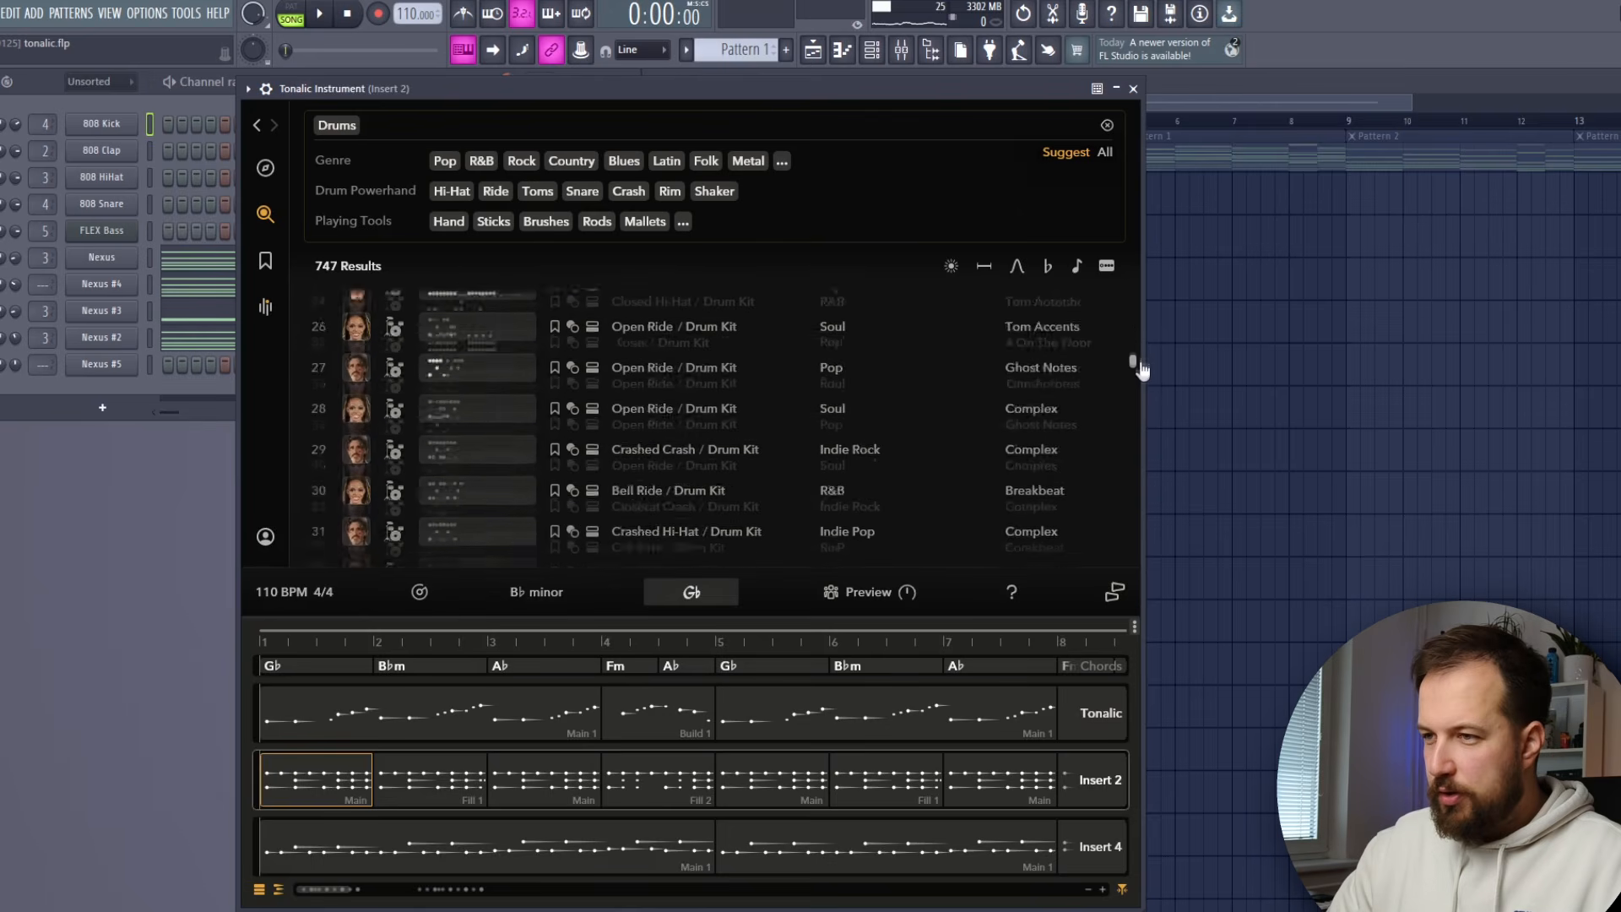
{"action": "left_click_drag", "start_coordinate": [1141, 369], "coordinate": [1168, 556]}
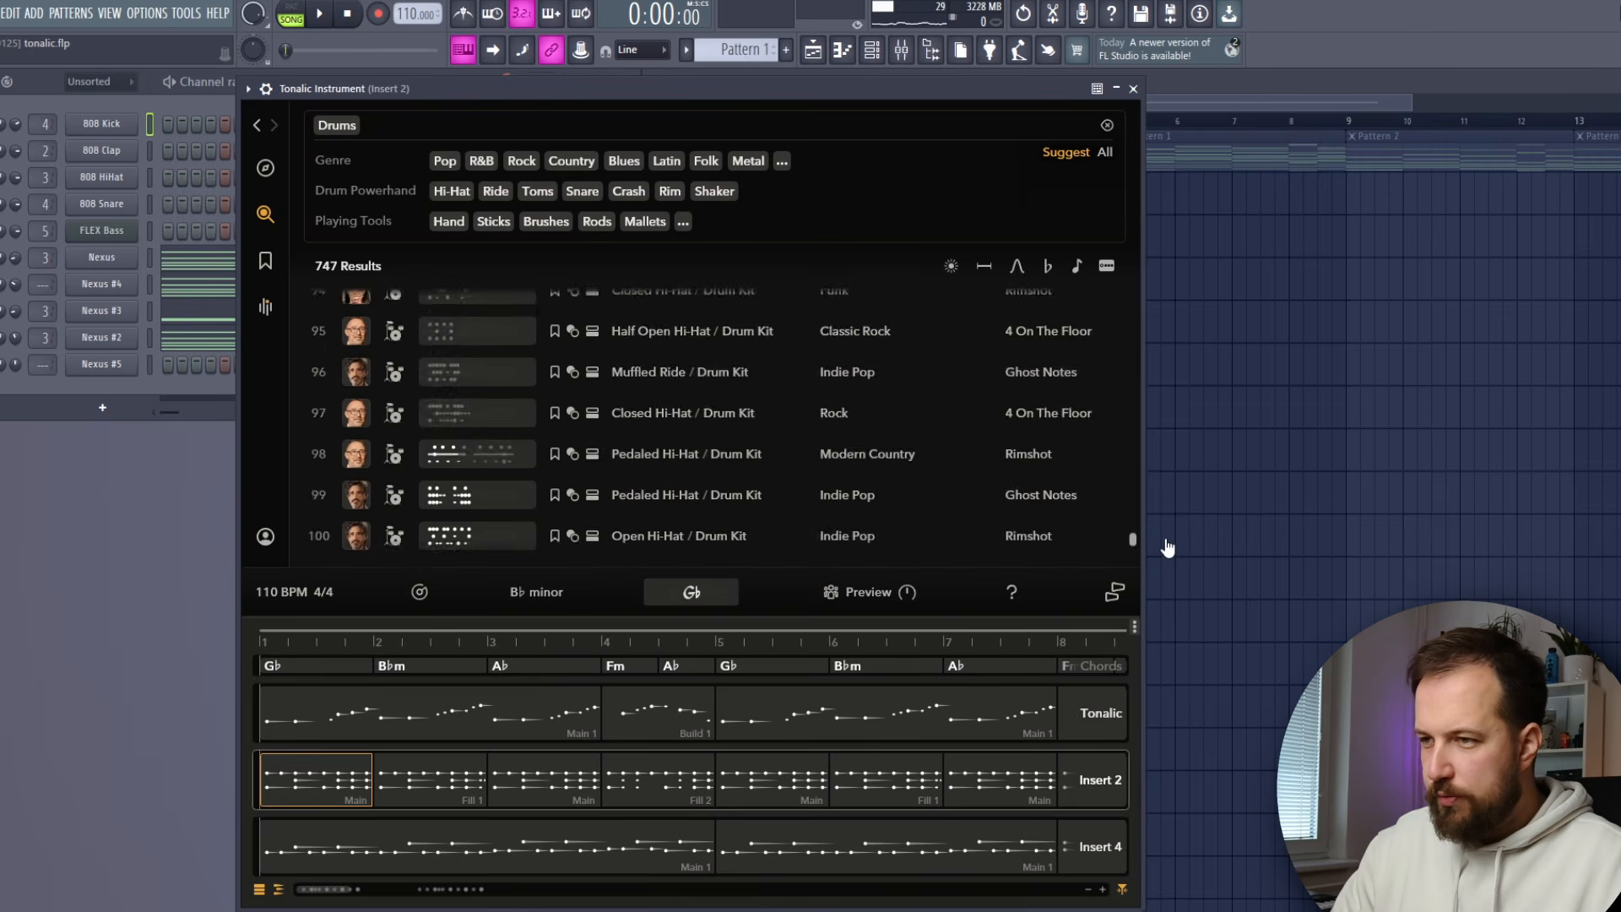
Return to the beginning of the Drums results and filter them by the Metal genre.
{"action": "left_click", "coordinate": [712, 493]}
{"action": "left_click_drag", "start_coordinate": [1132, 422], "coordinate": [1138, 254]}
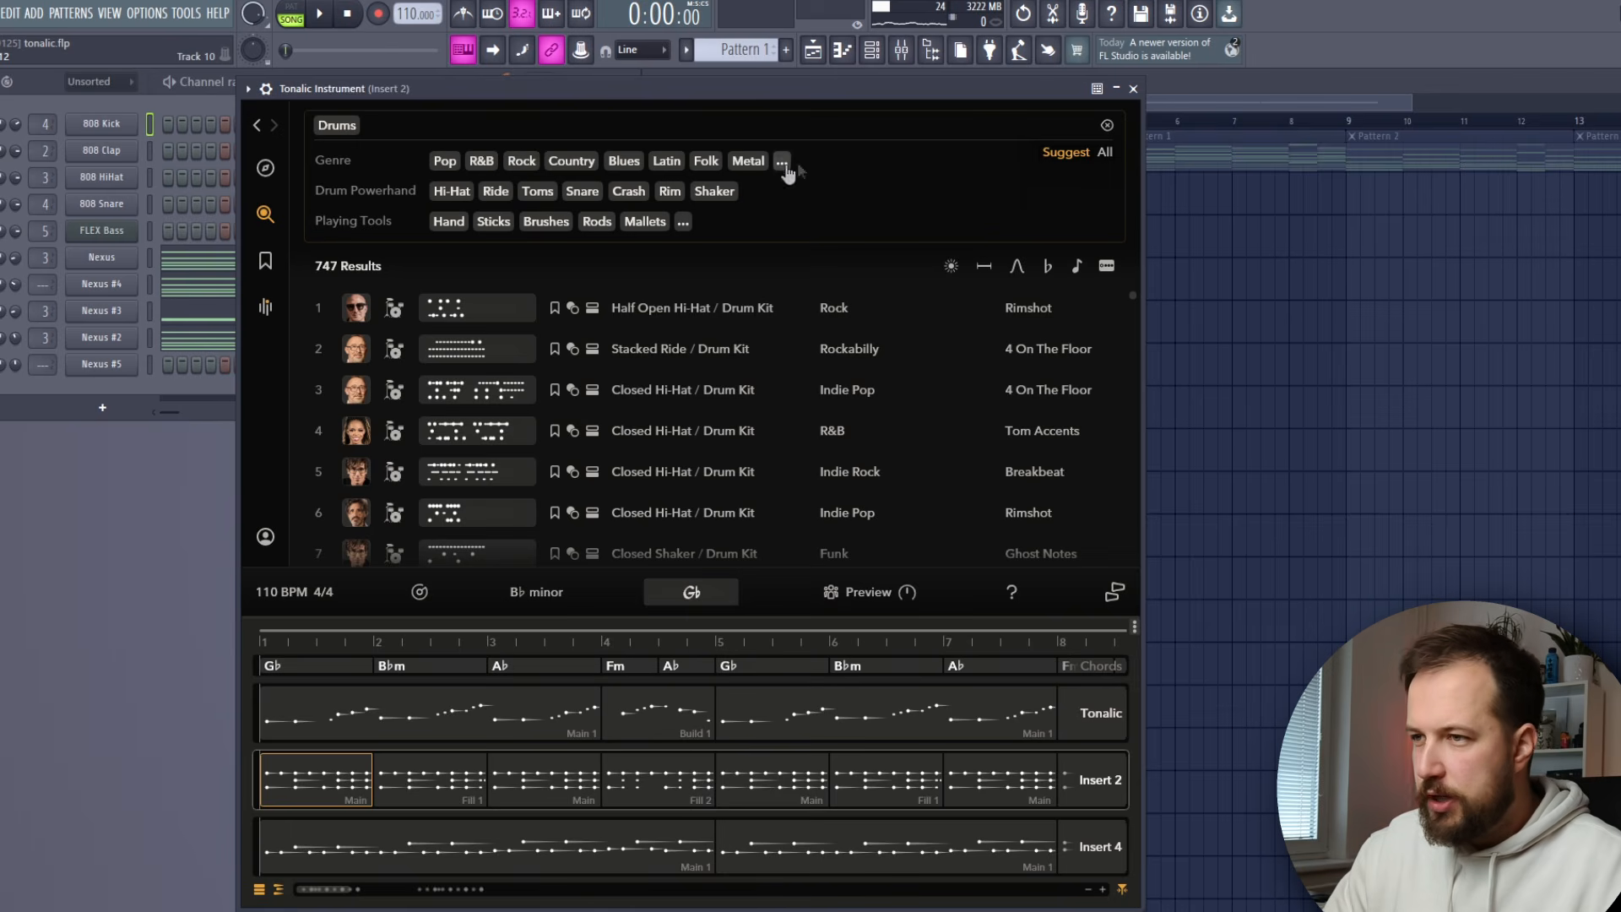
{"action": "left_click", "coordinate": [747, 160]}
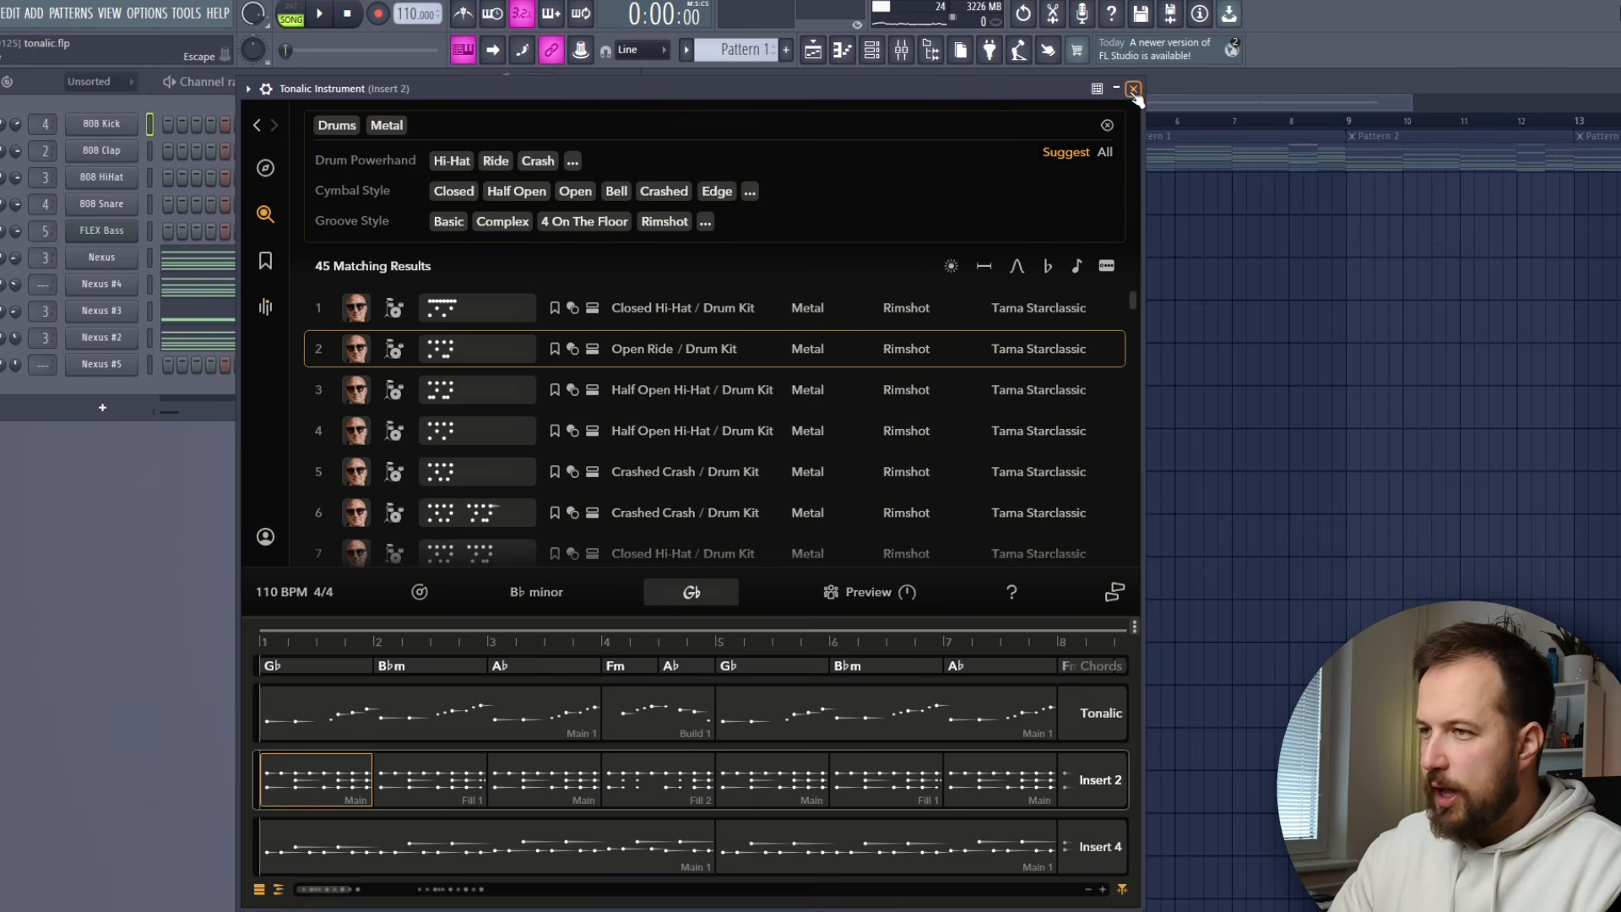
Select Insert 4's first clip, filter the loops by Guitar and Amplified String Instruments, and preview the first seven electric guitar loops.
{"action": "left_click", "coordinate": [485, 846]}
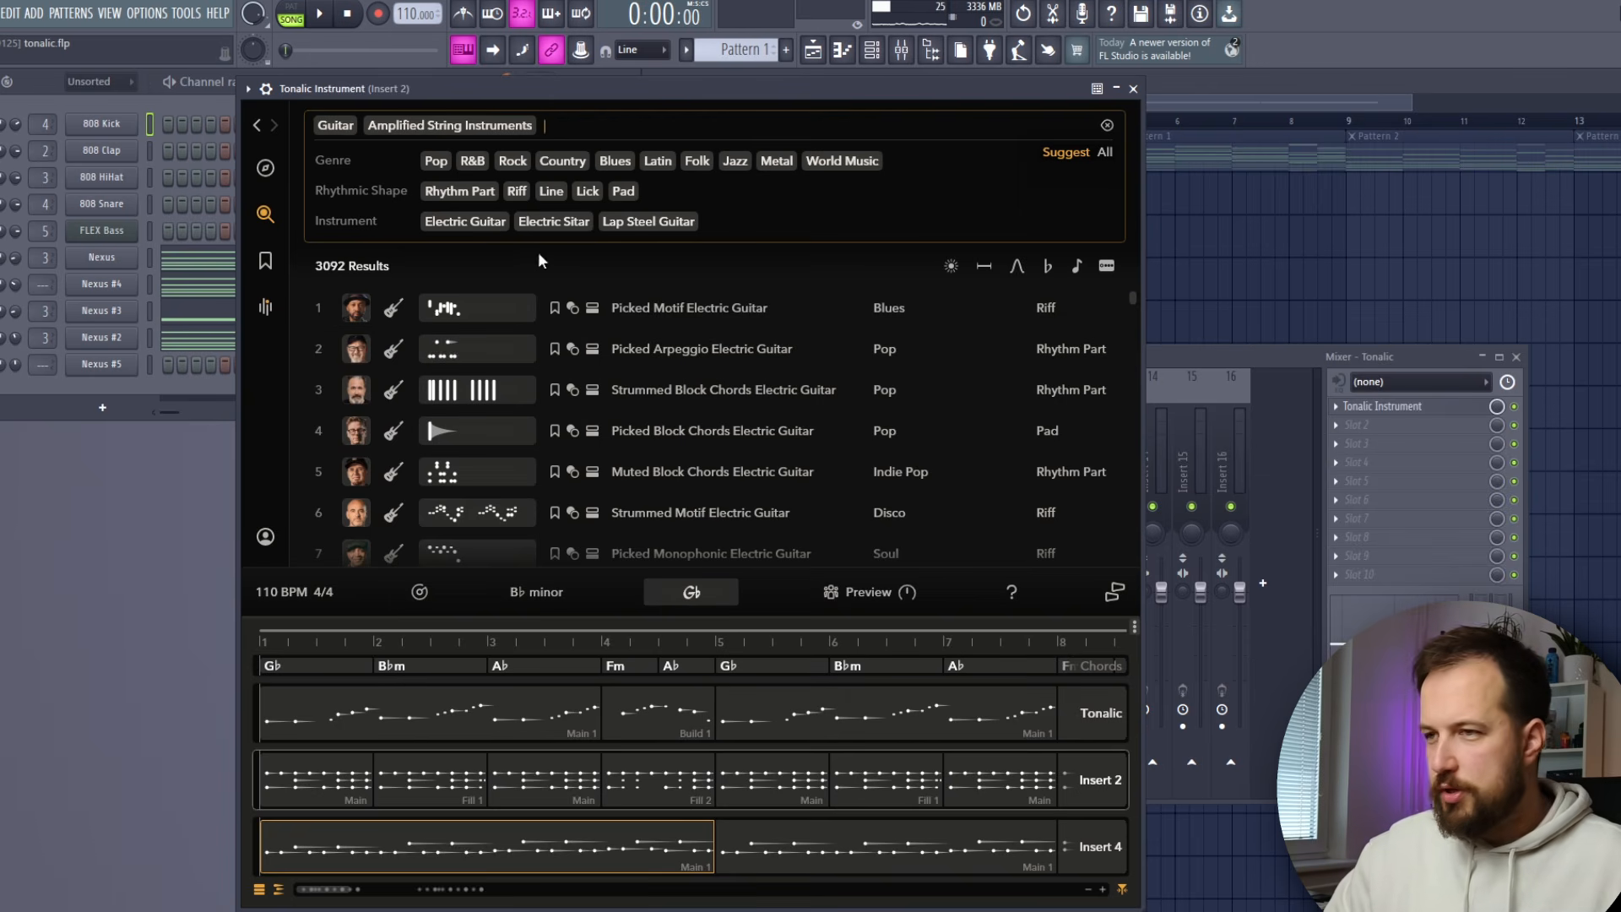
{"action": "left_click", "coordinate": [319, 308]}
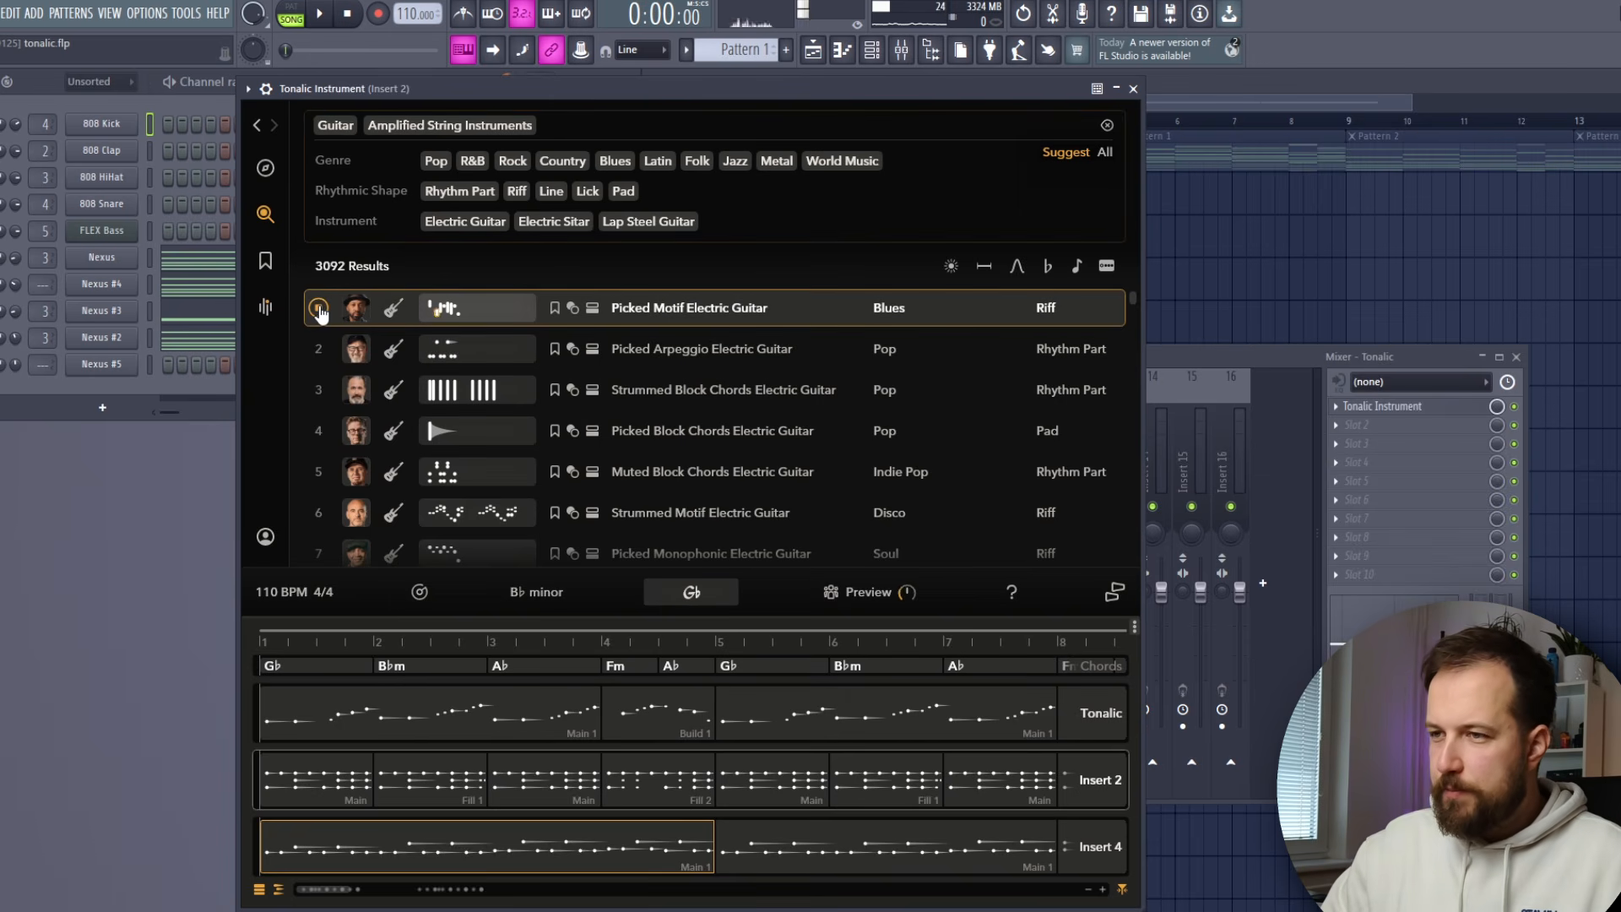
{"action": "left_click", "coordinate": [319, 349]}
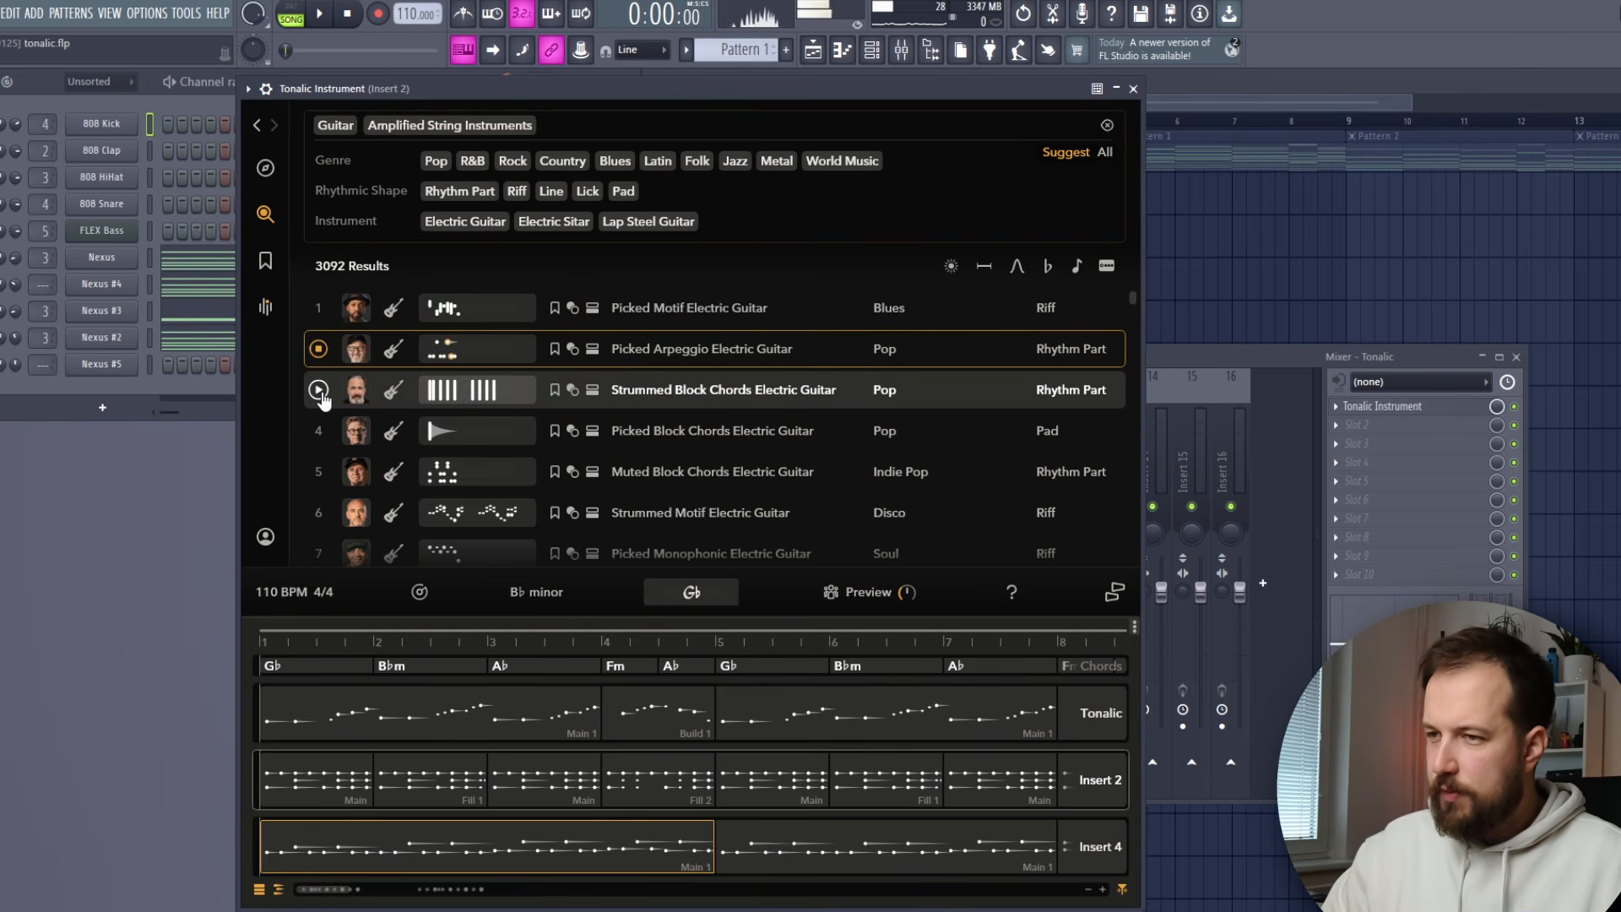
{"action": "left_click", "coordinate": [320, 389]}
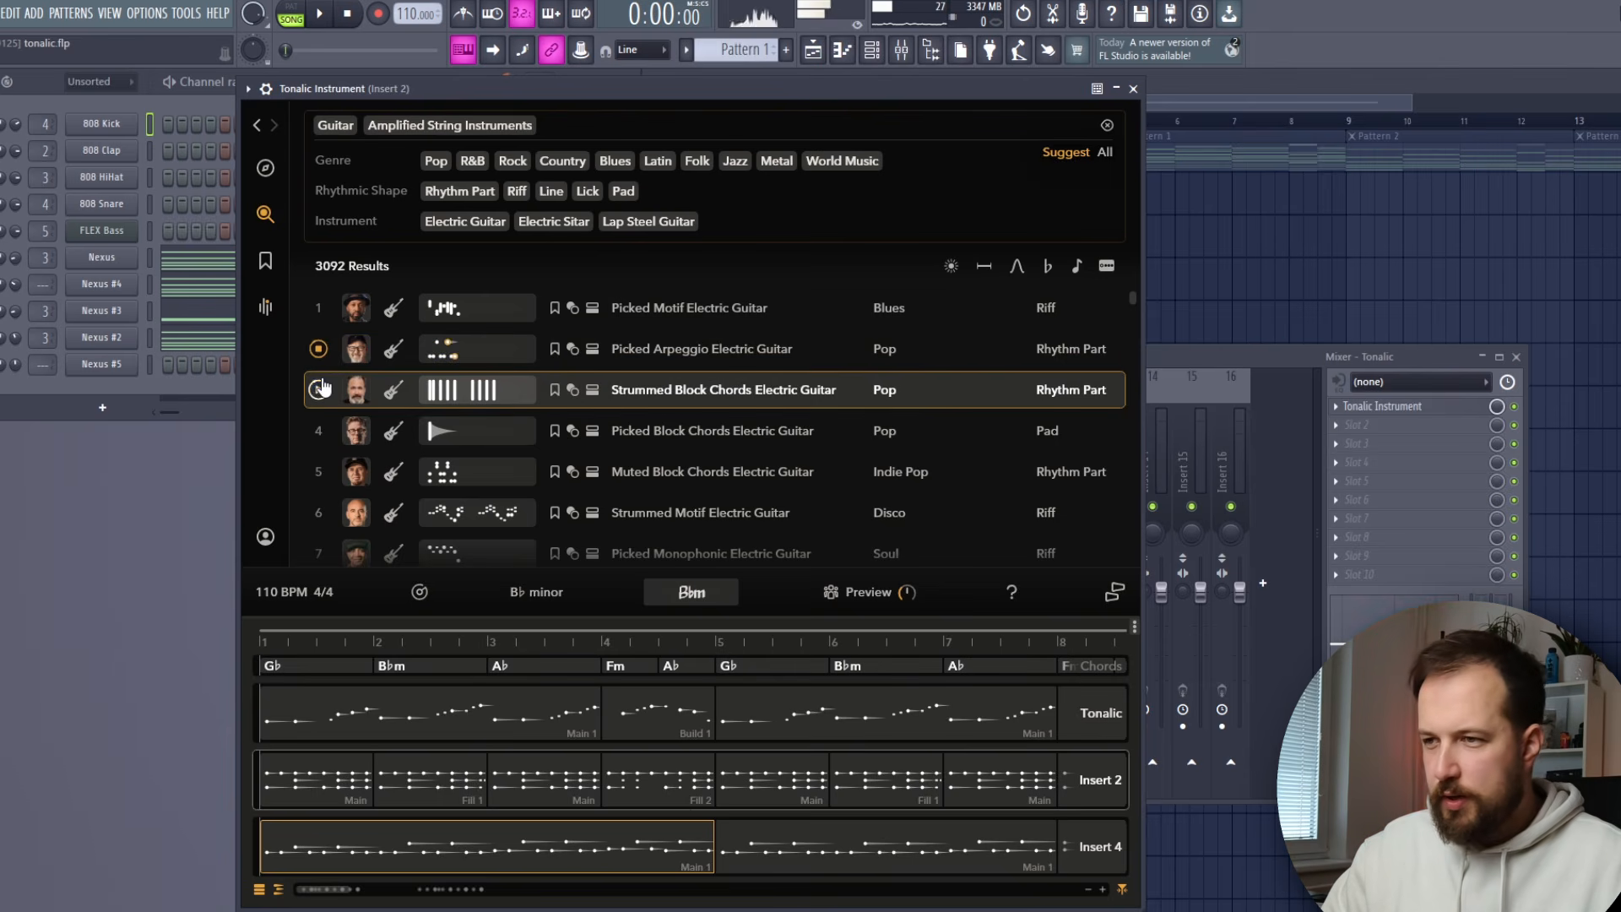
{"action": "left_click", "coordinate": [319, 431]}
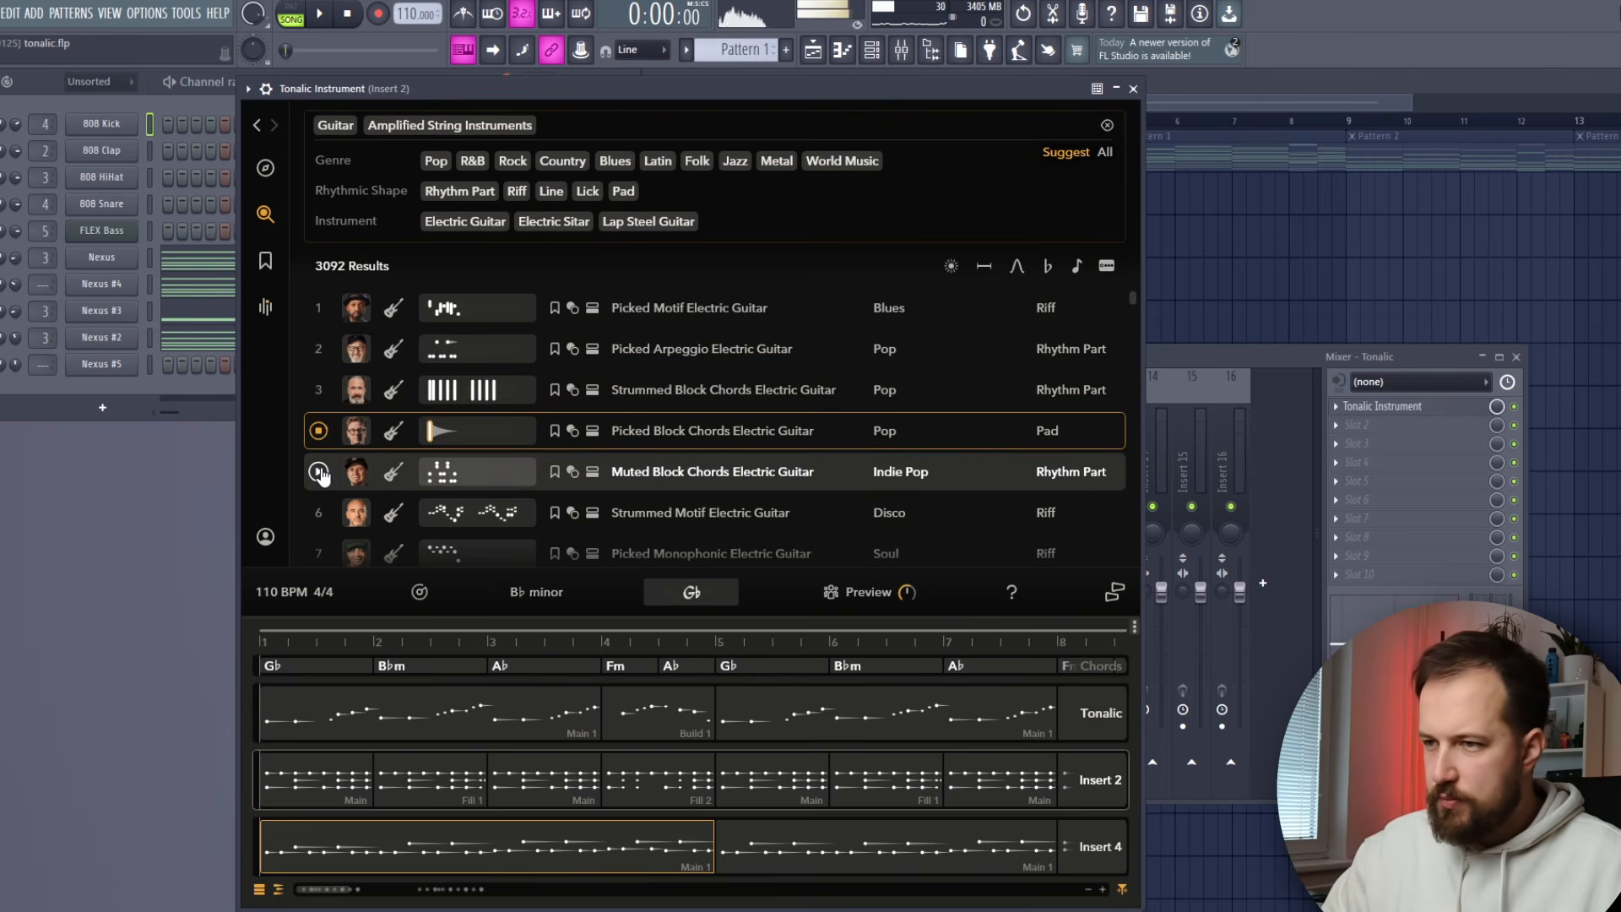
{"action": "left_click", "coordinate": [319, 473]}
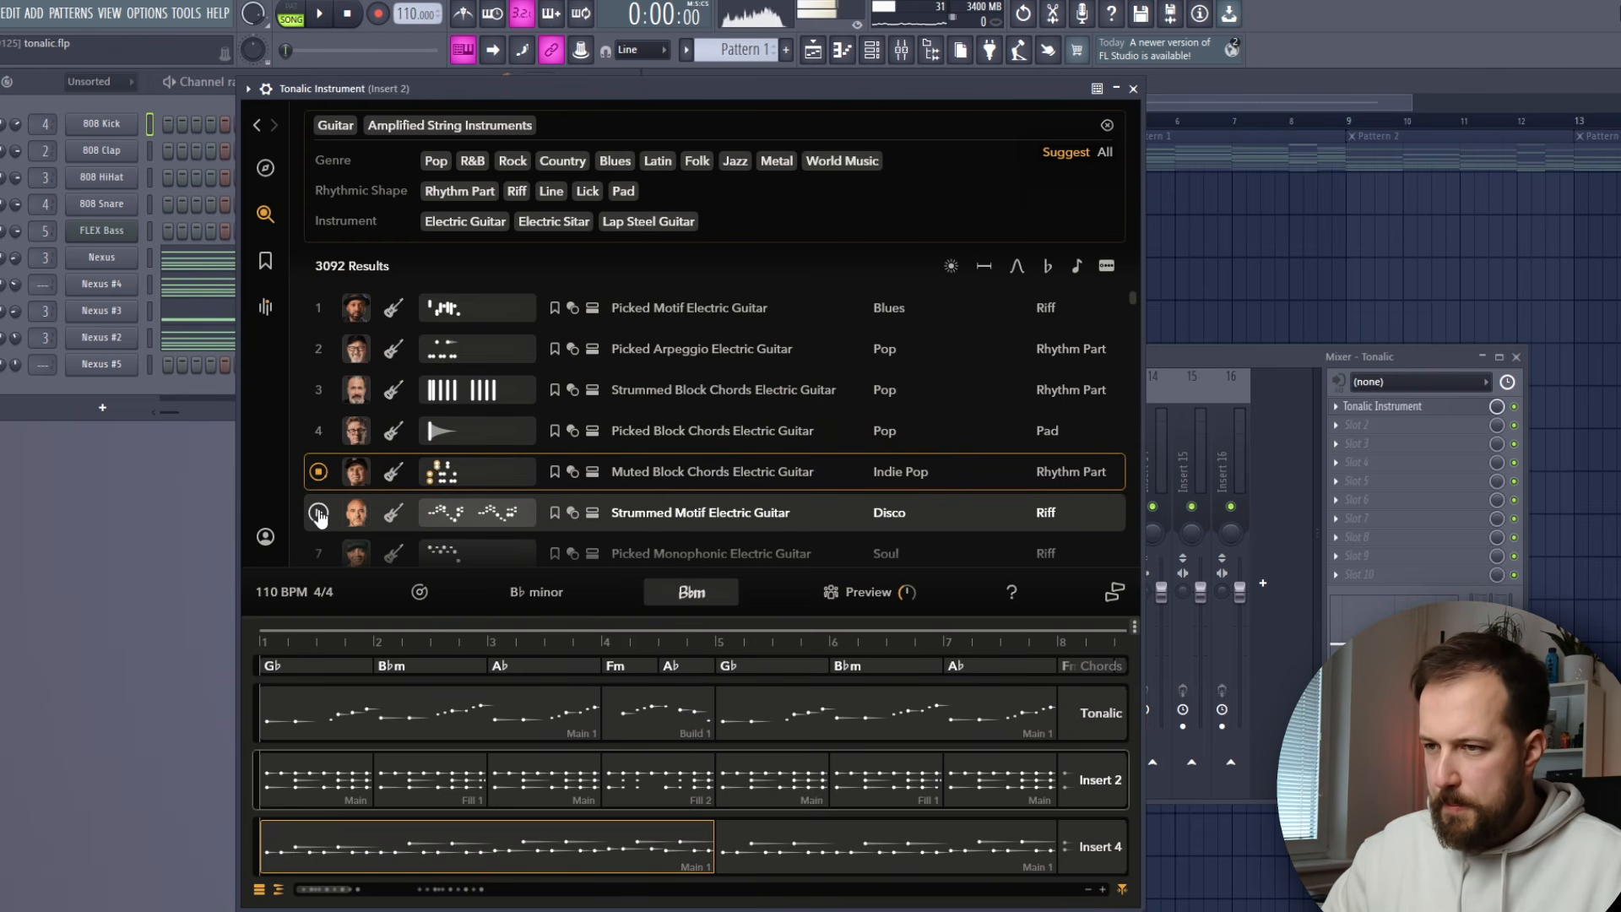
{"action": "left_click", "coordinate": [318, 515]}
{"action": "key", "text": "Down"}
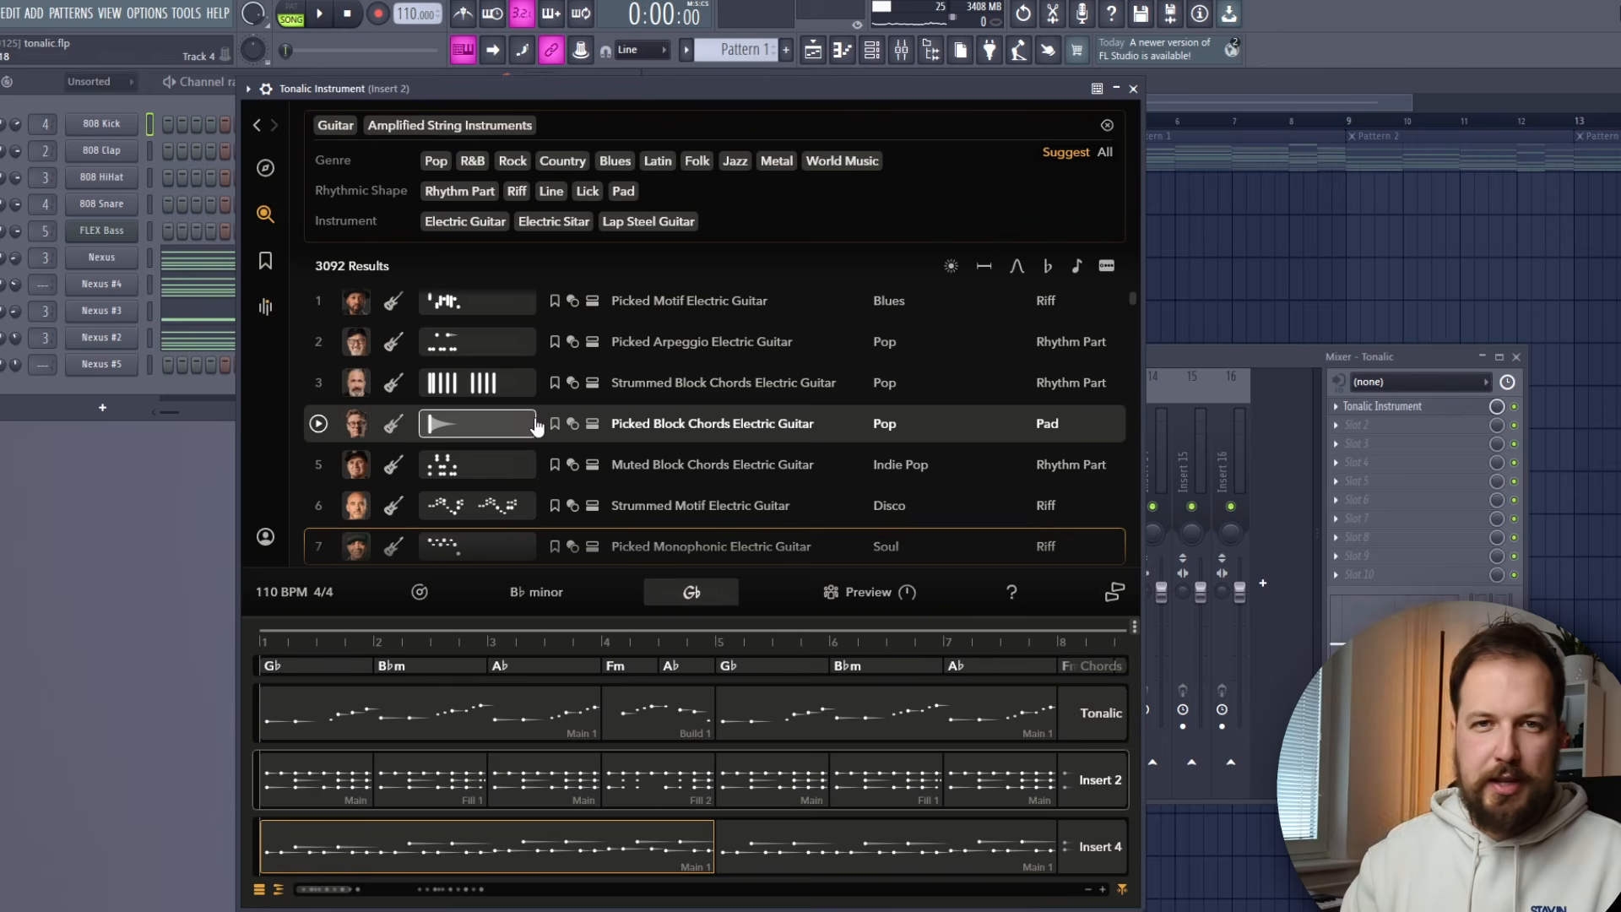
{"action": "scroll", "coordinate": [473, 371], "scroll_direction": "up", "scroll_amount": 1}
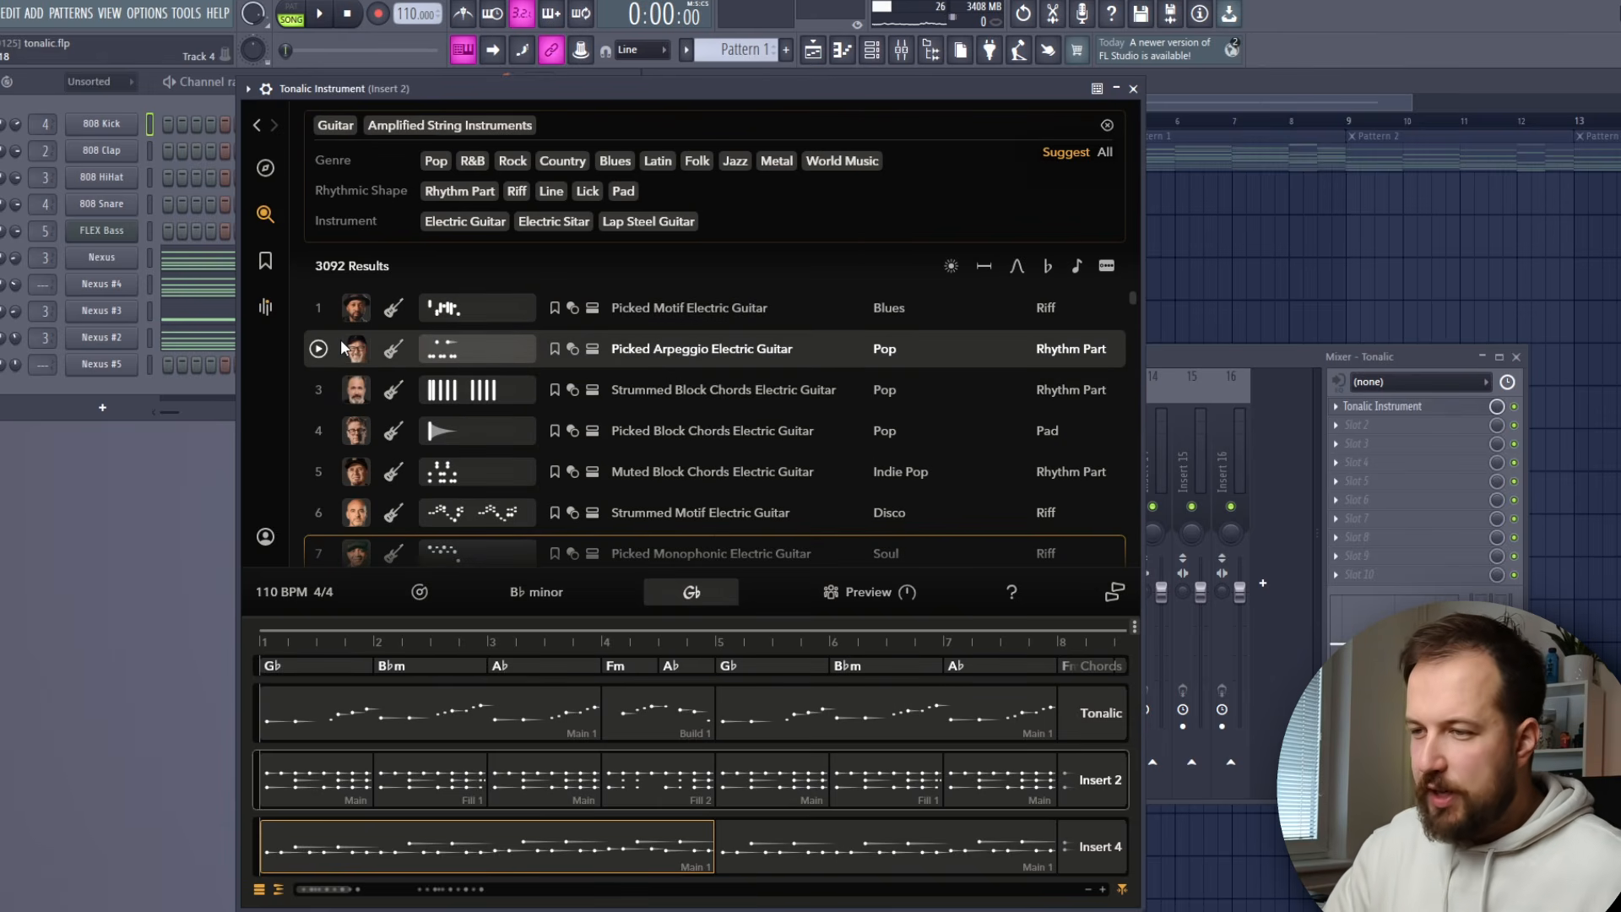
Open the pattern variations of the Picked Arpeggio Electric Guitar loop, and play the arrangement through before stopping it.
{"action": "left_click", "coordinate": [591, 349]}
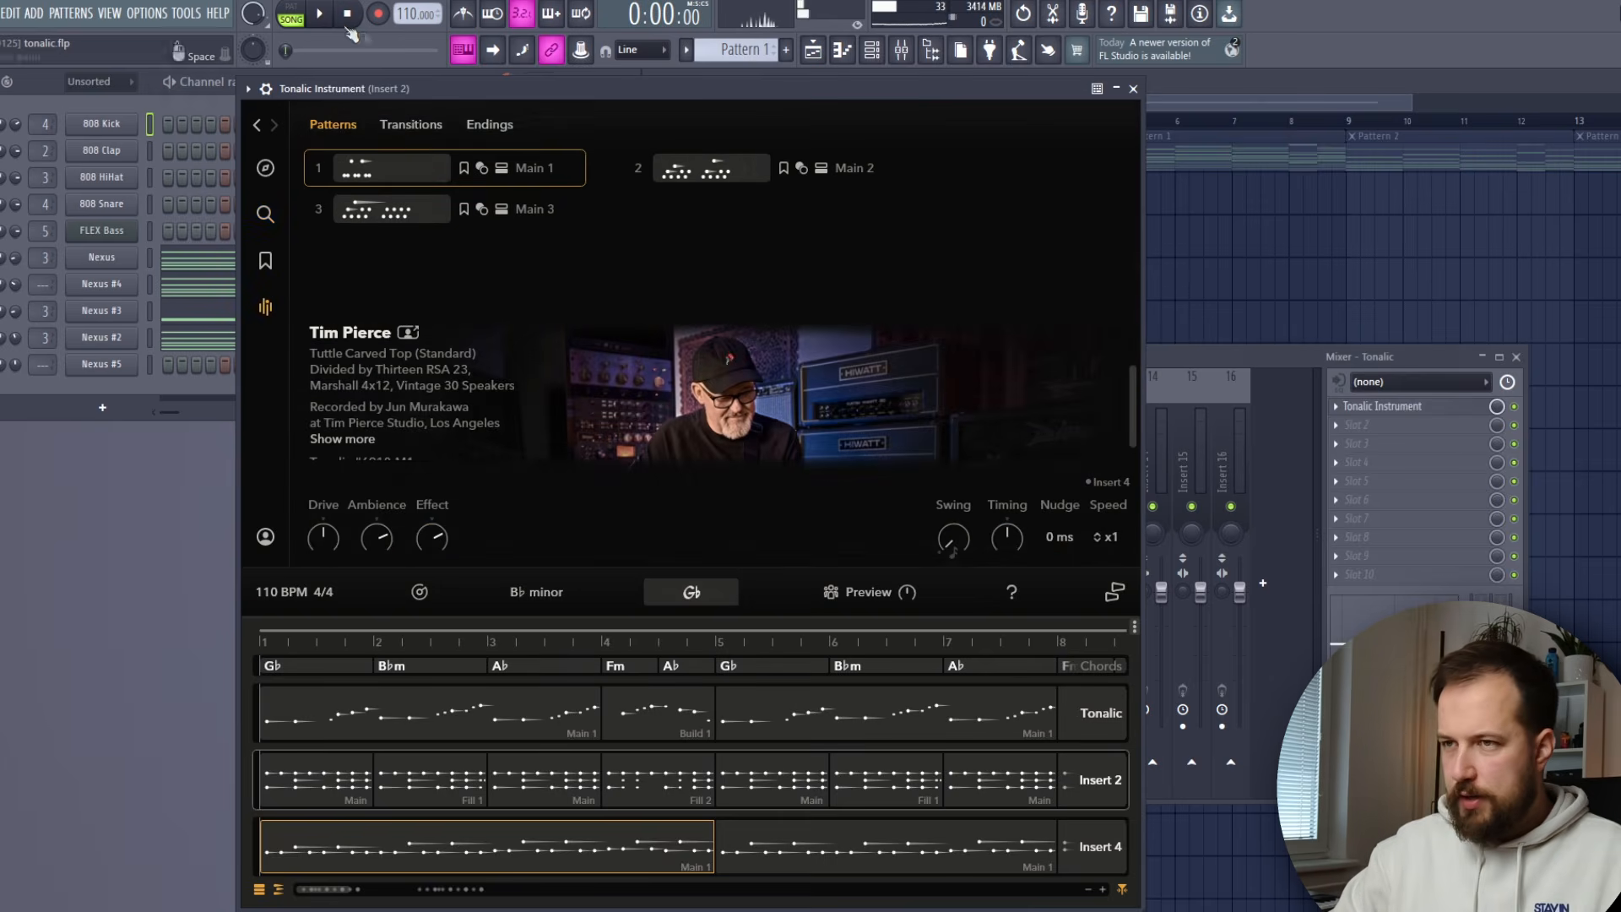
{"action": "left_click", "coordinate": [328, 17]}
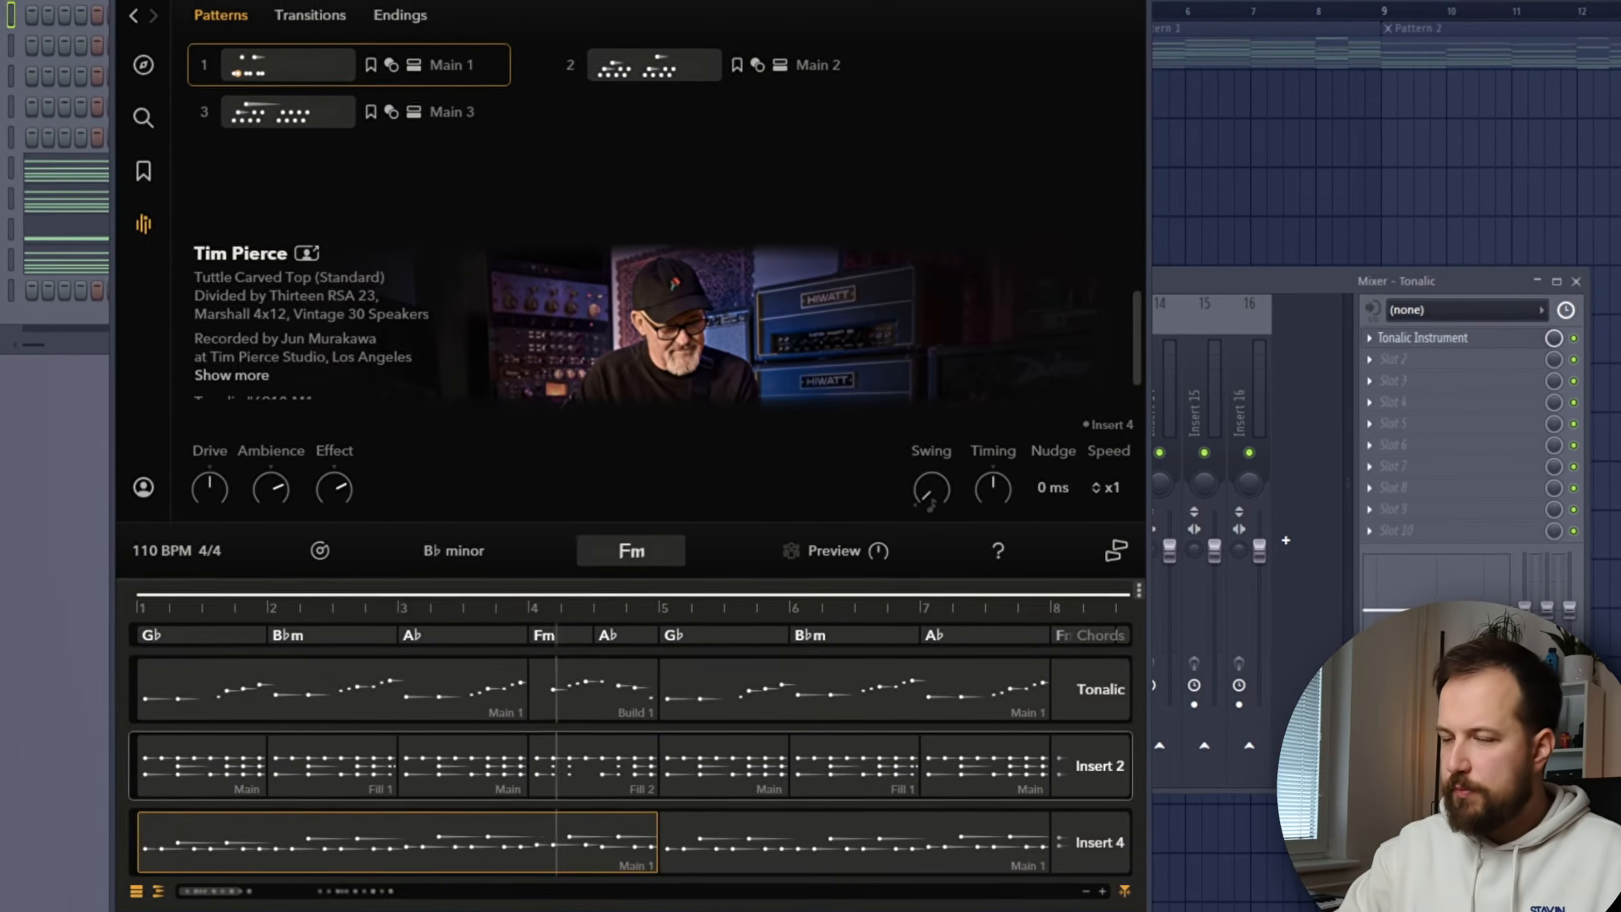
{"action": "key", "text": "space"}
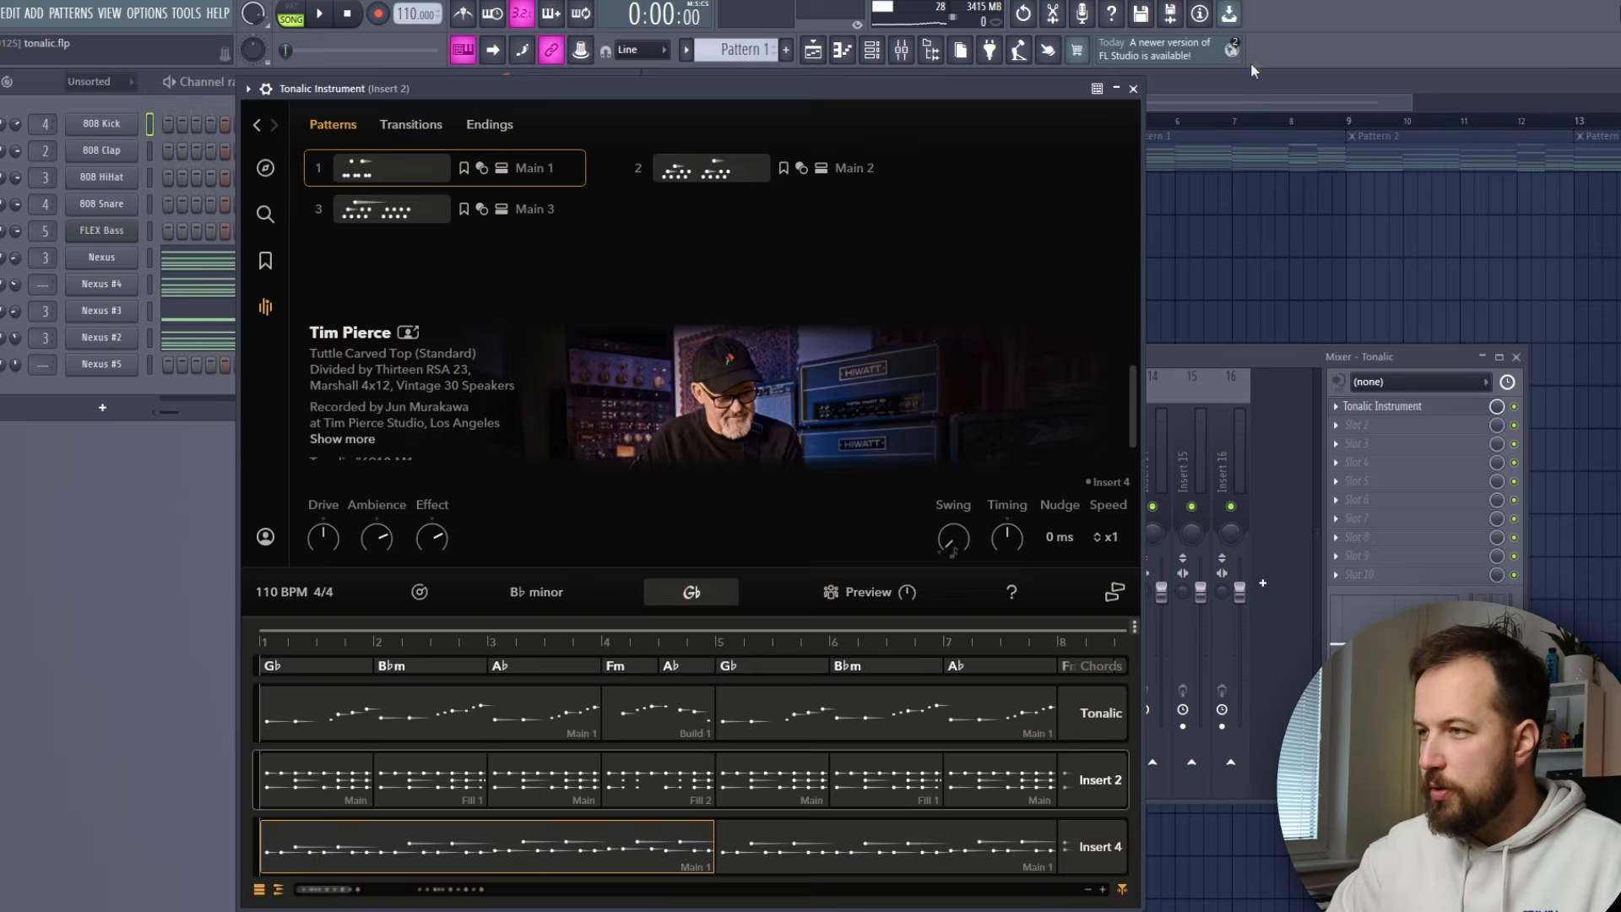
Enable Track 1 in the playlist and transpose Pattern 1 by -2 semitones.
{"action": "key", "text": "F5"}
{"action": "left_click", "coordinate": [870, 163]}
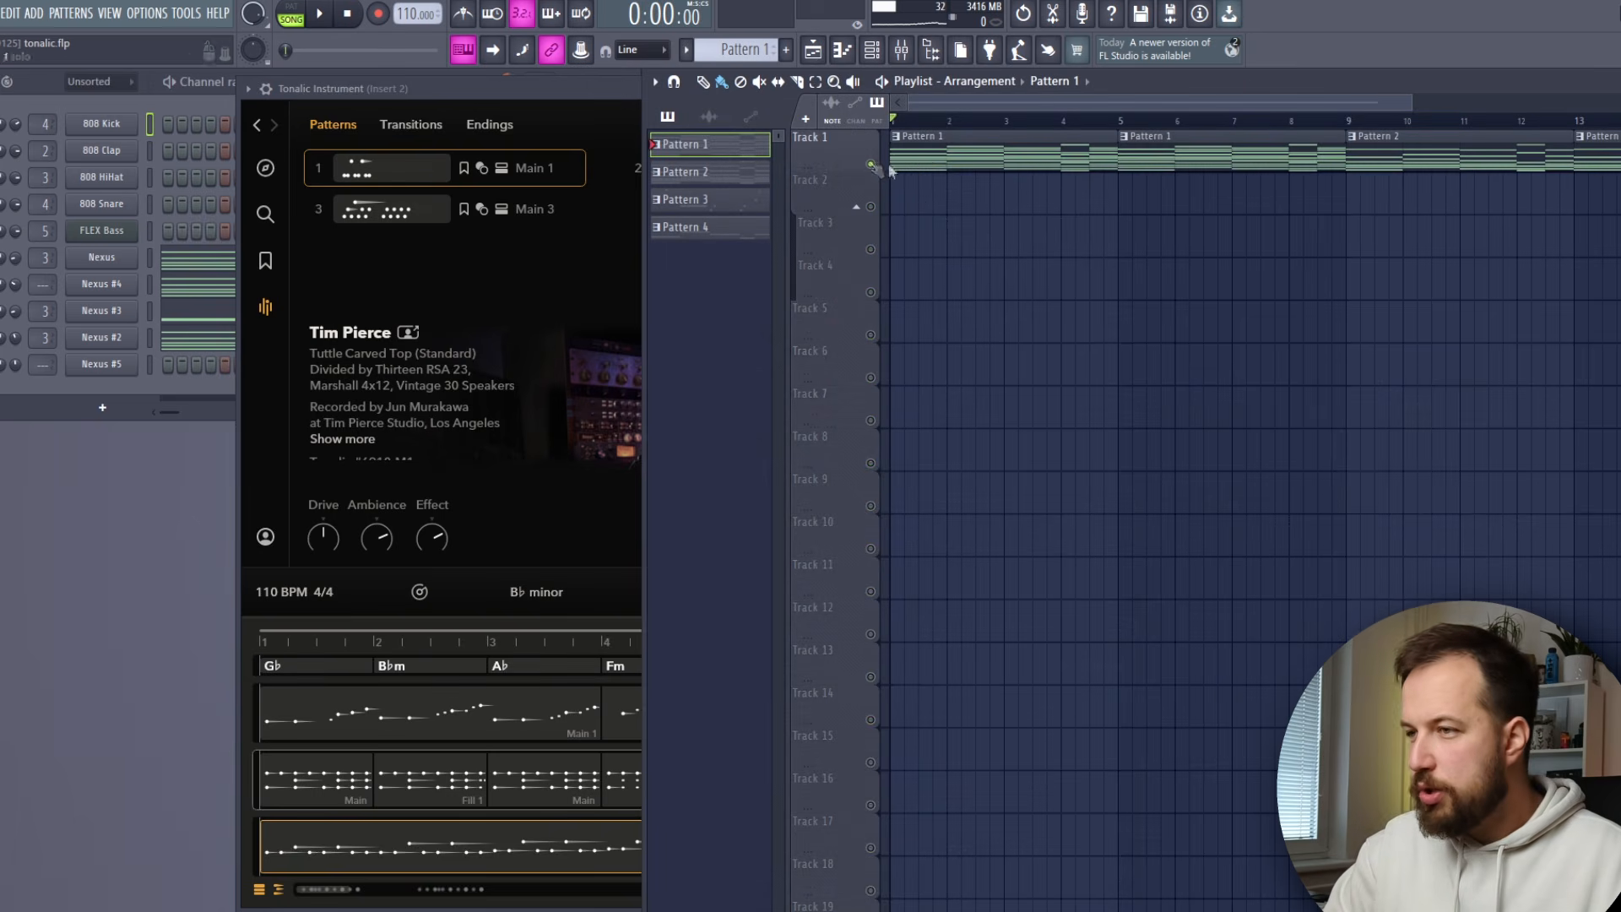
{"action": "right_click", "coordinate": [753, 150]}
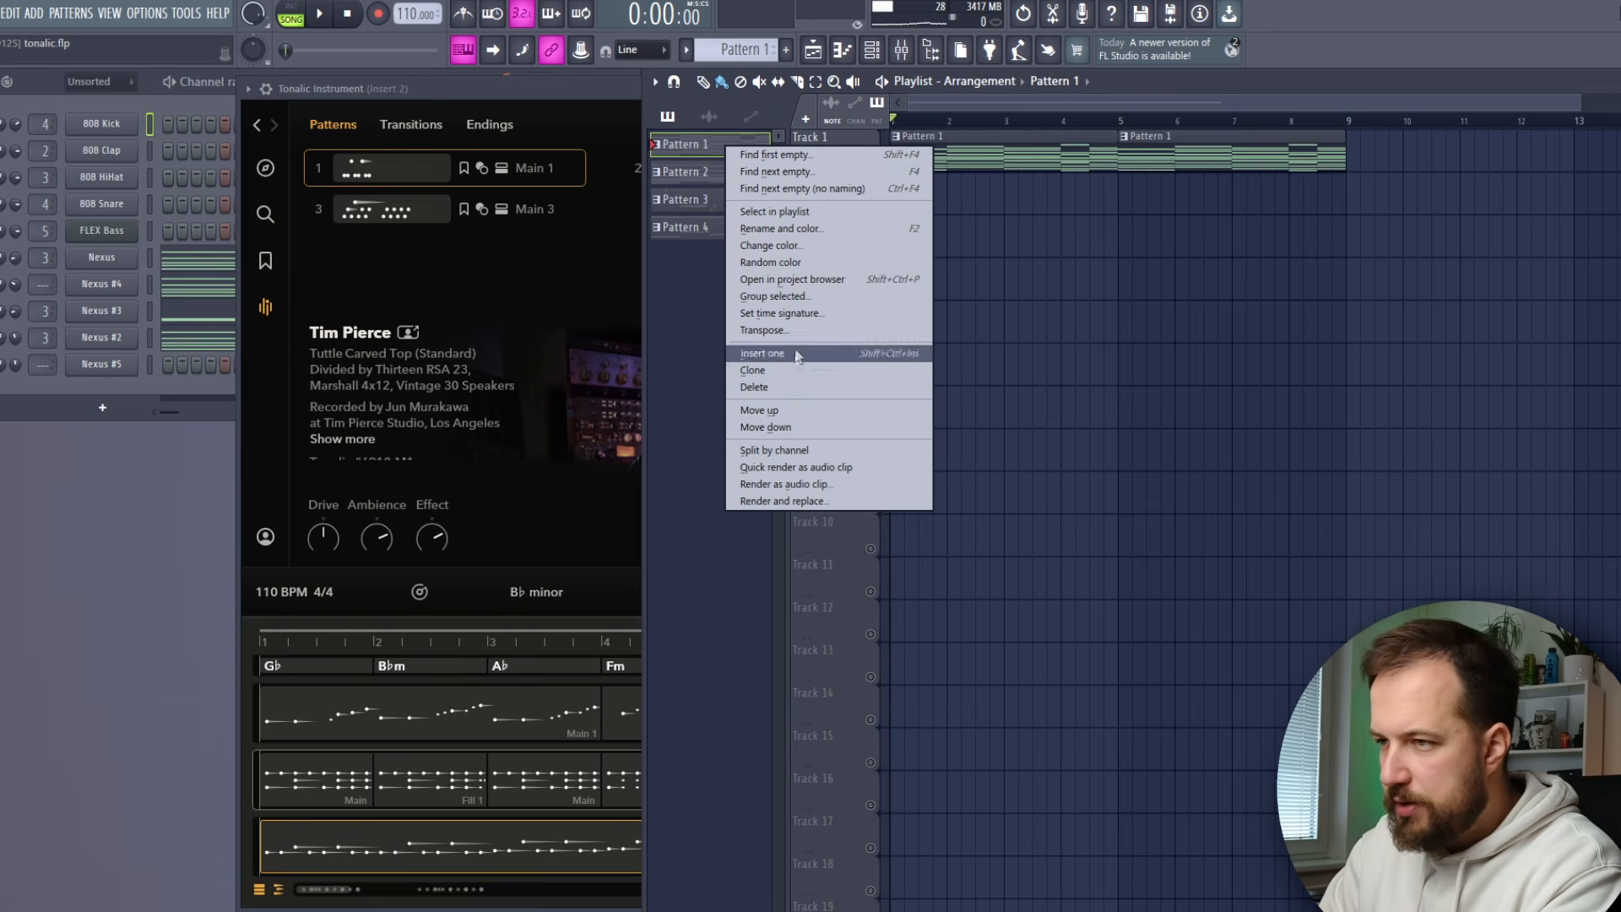
{"action": "left_click", "coordinate": [797, 332]}
{"action": "type", "text": "-2"}
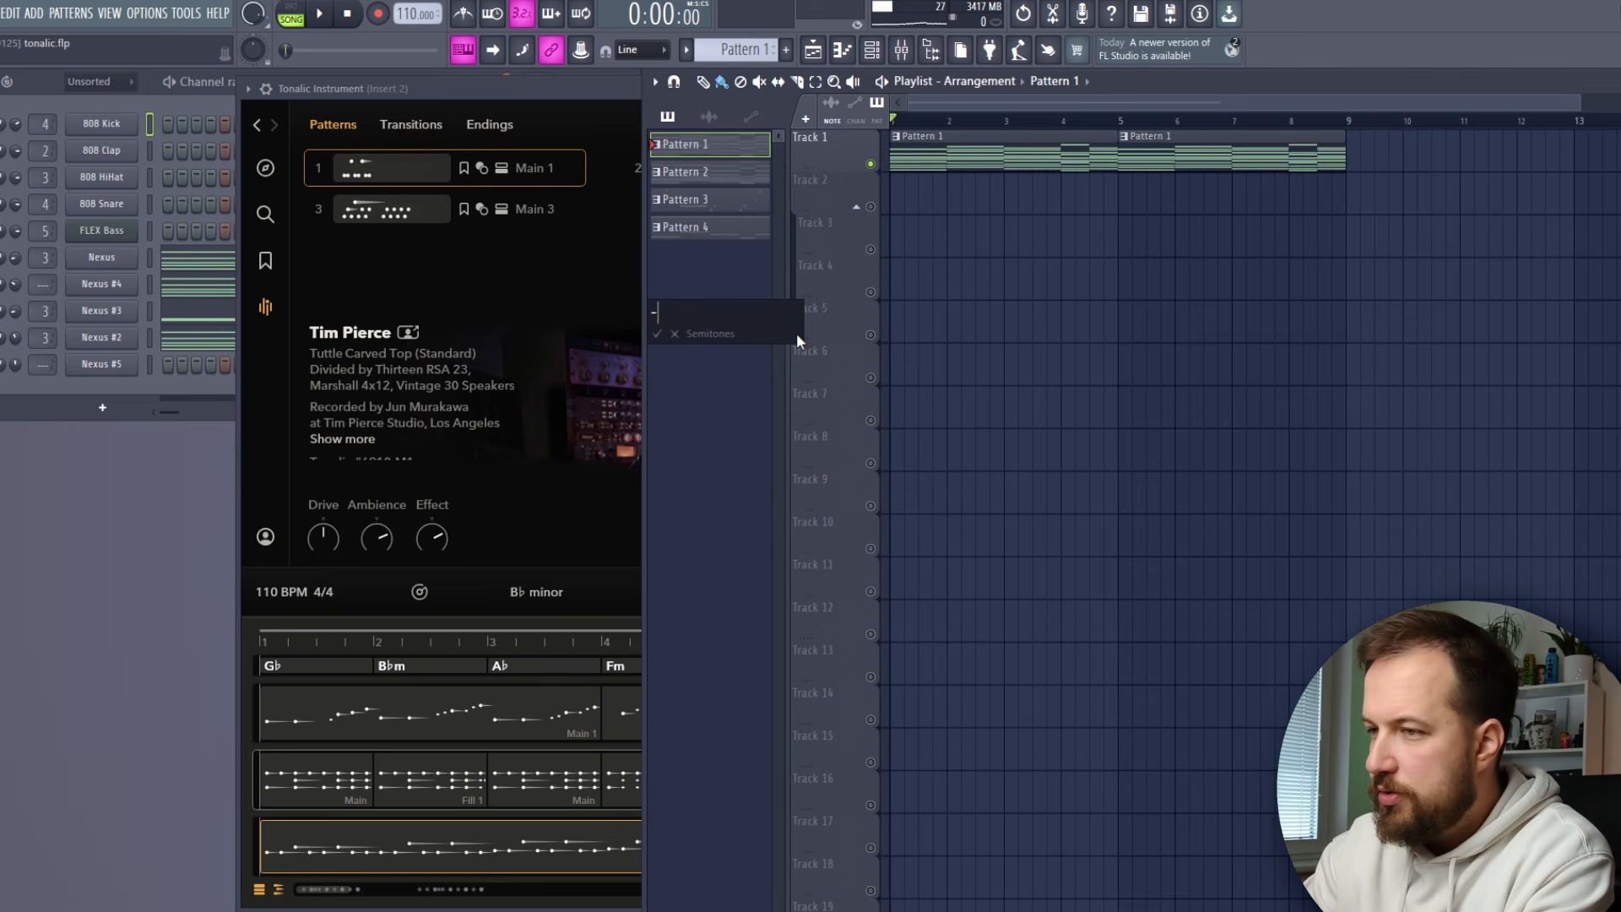
{"action": "key", "text": "Return"}
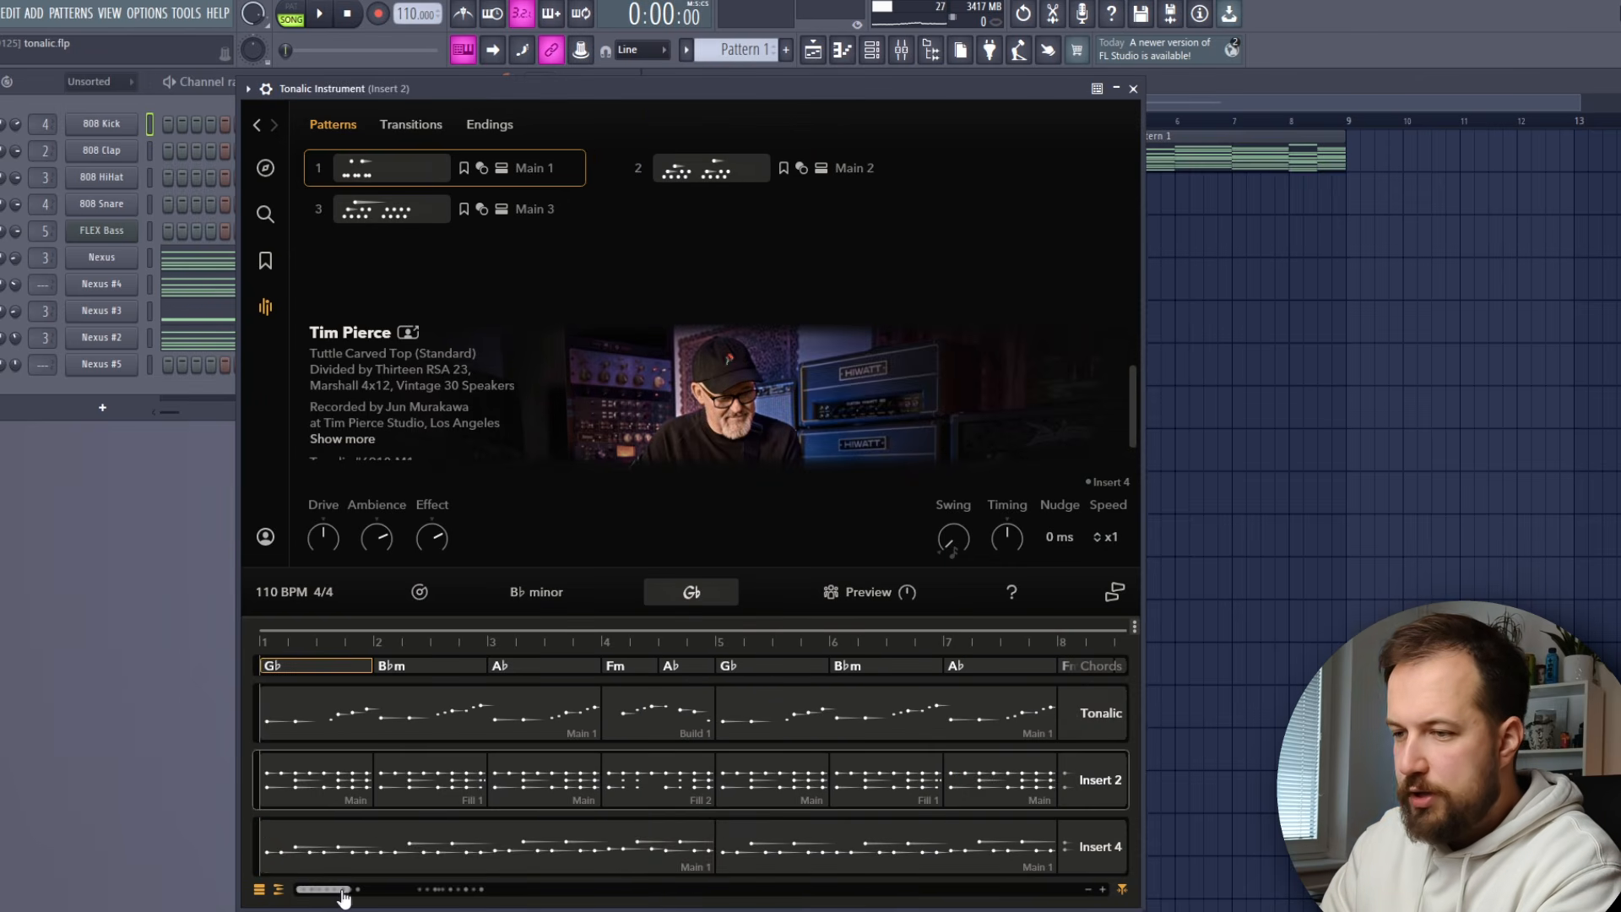
Transpose all the chords and the key of the Tonalic arrangement by -2 semitones, to E, G#m and F#.
{"action": "left_click_drag", "start_coordinate": [329, 891], "coordinate": [355, 896]}
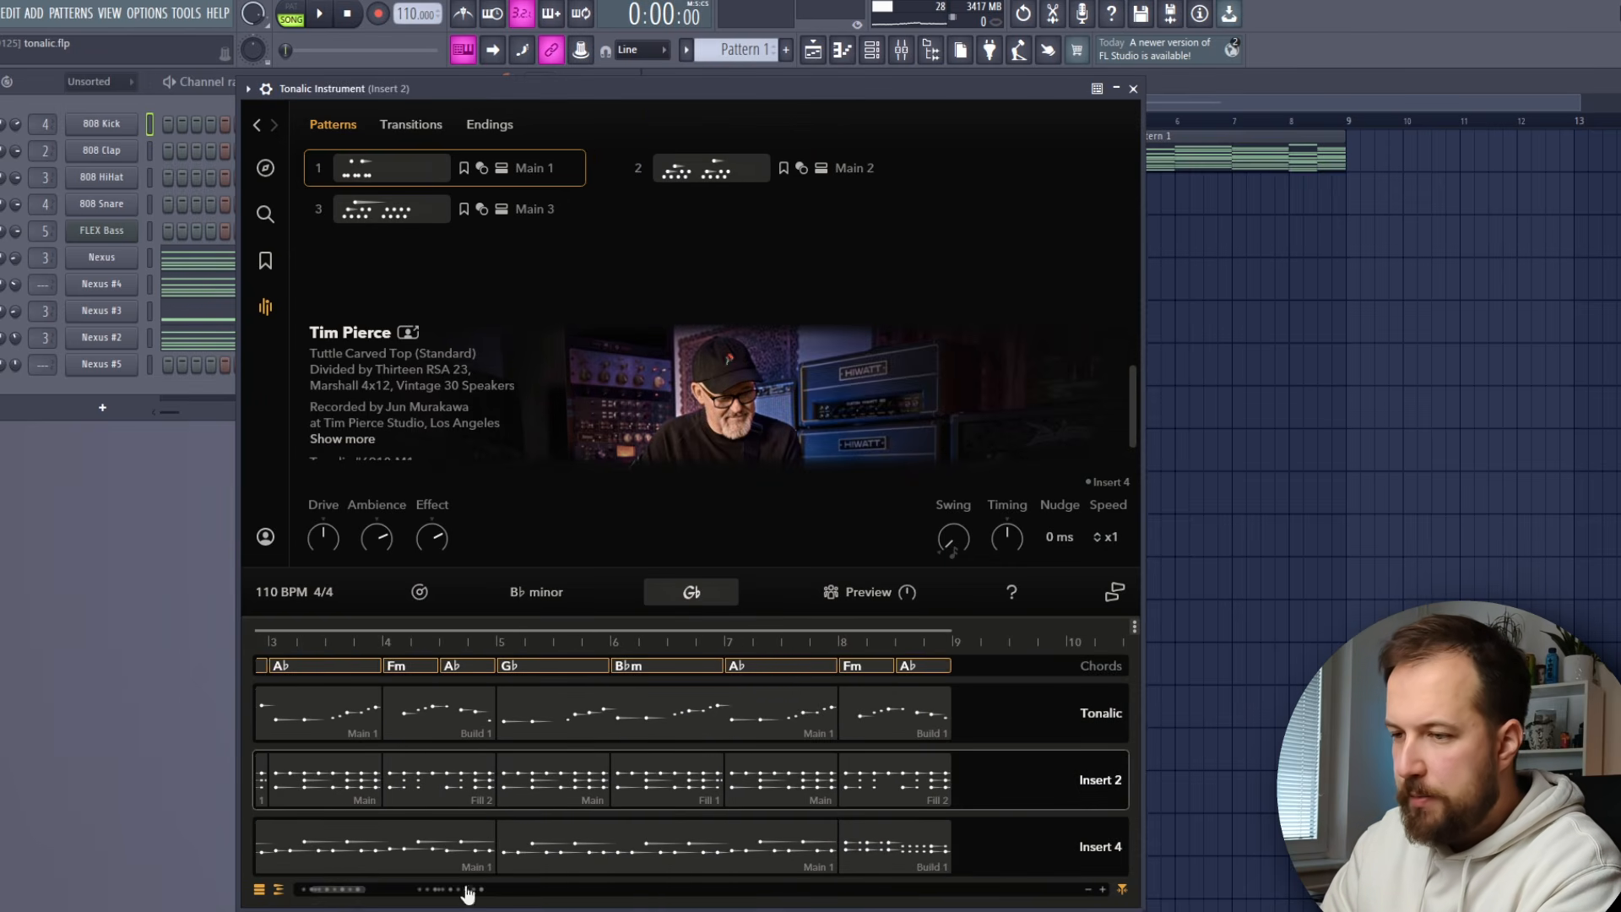
{"action": "scroll", "coordinate": [865, 662], "scroll_direction": "left", "scroll_amount": 3}
{"action": "right_click", "coordinate": [860, 671]}
{"action": "mouse_move", "coordinate": [1025, 648]}
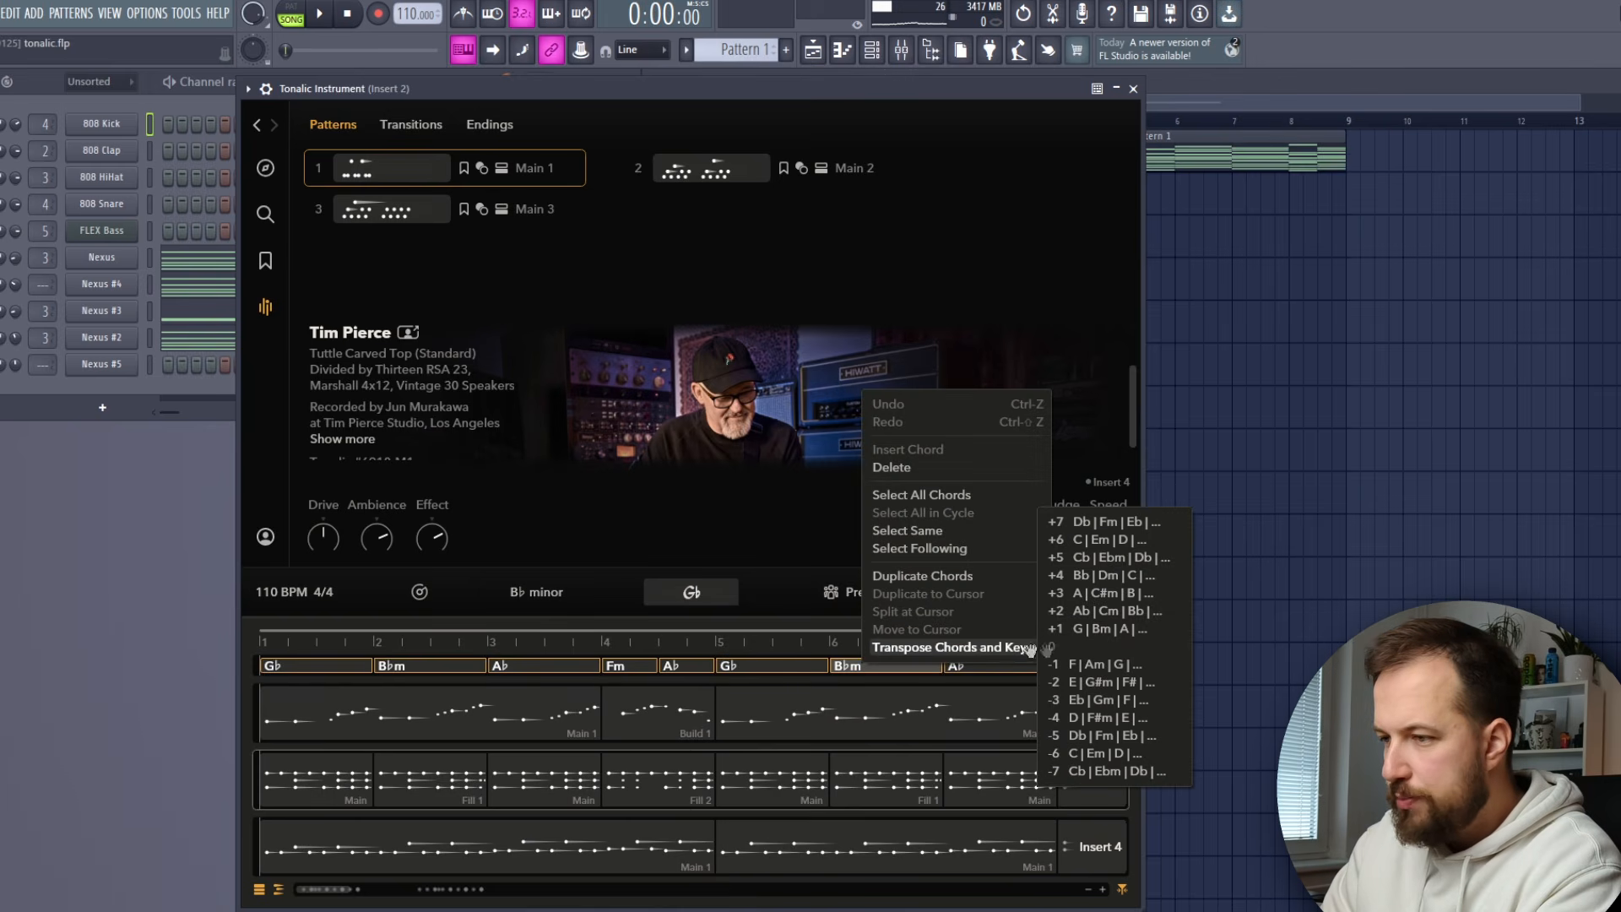
{"action": "left_click", "coordinate": [1089, 683]}
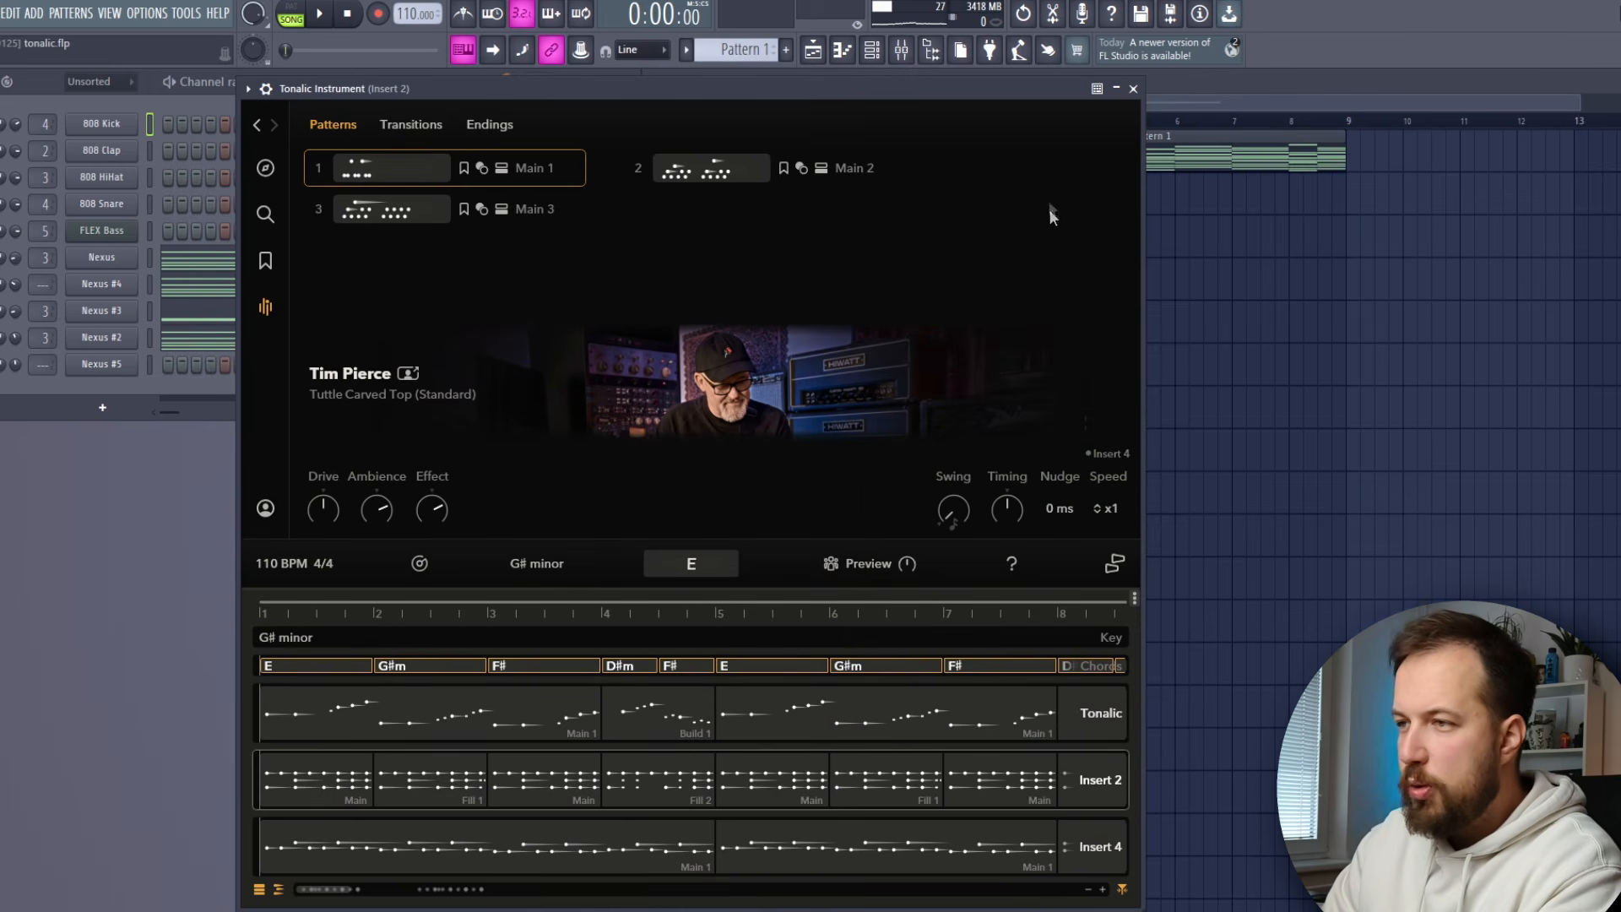
Switch on the Tonalic, Insert 2 and Insert 3 mixer tracks, and play the arrangement together with Pattern 1.
{"action": "left_click", "coordinate": [901, 49]}
{"action": "left_click", "coordinate": [642, 506]}
{"action": "left_click", "coordinate": [682, 506]}
{"action": "left_click", "coordinate": [721, 506]}
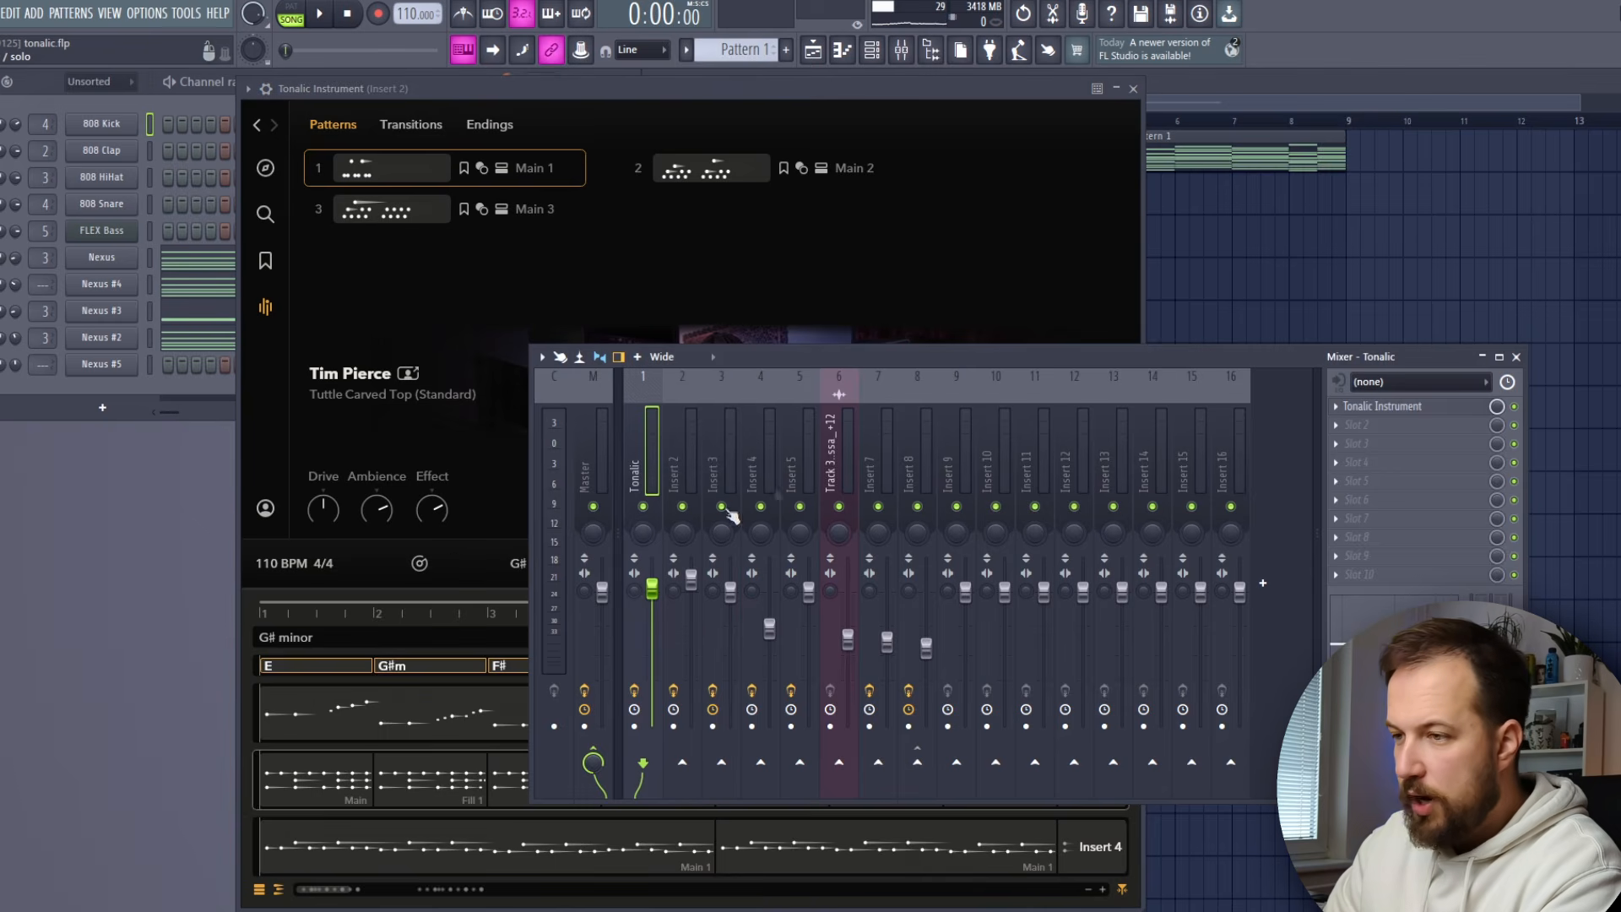
{"action": "left_click", "coordinate": [1287, 100]}
{"action": "key", "text": "space"}
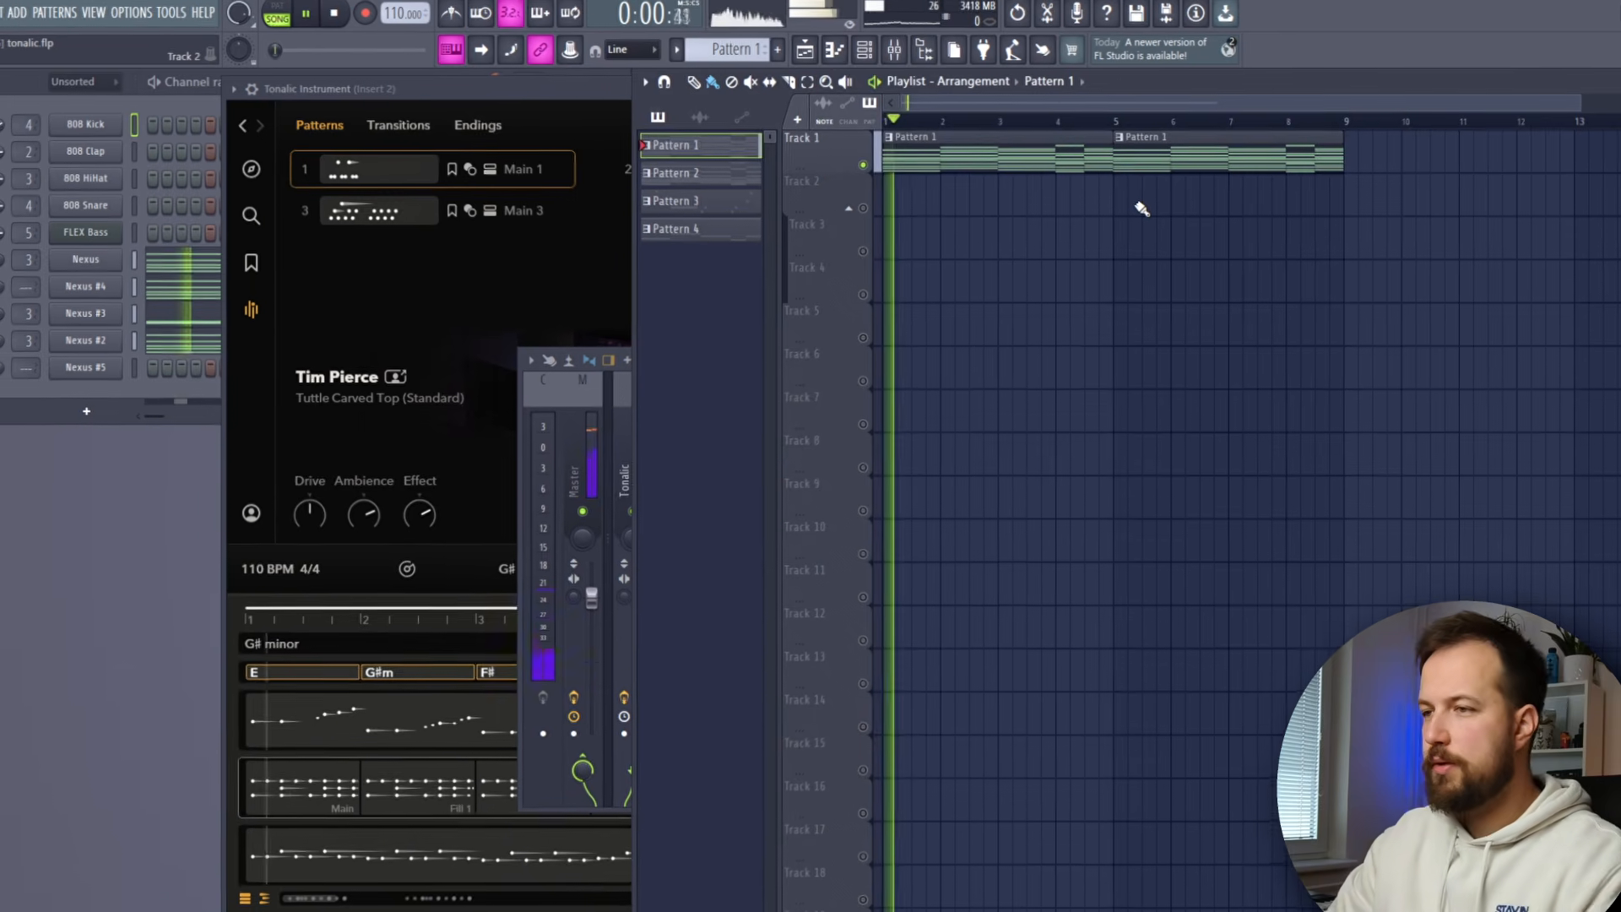